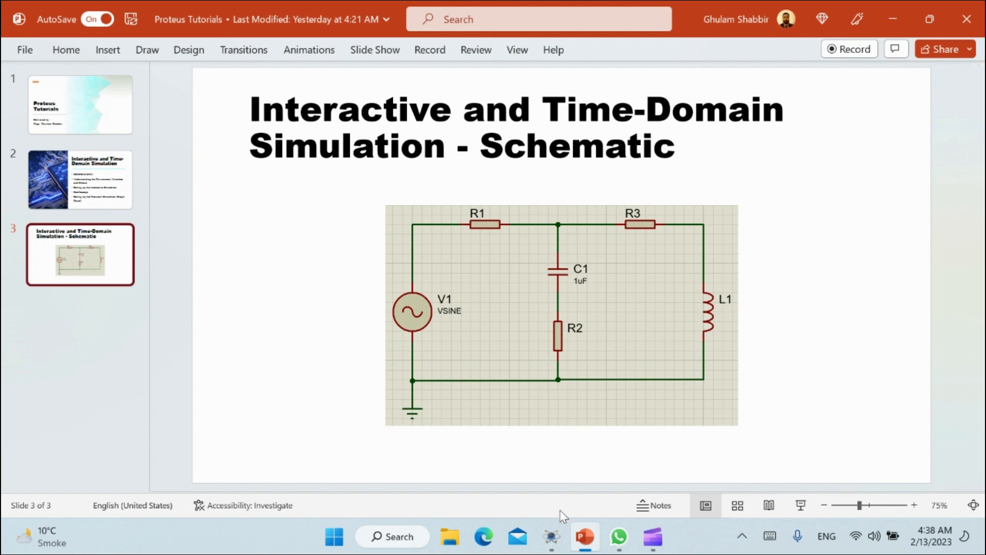
# Switch to Proteus and start a new project, discarding changes to the current one.
pyautogui.click(552, 537)
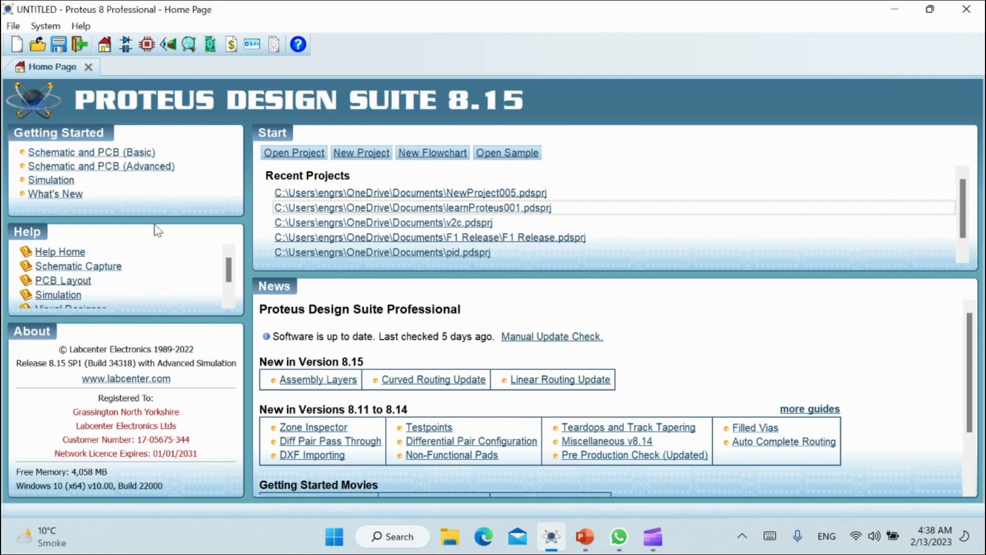
pyautogui.click(359, 159)
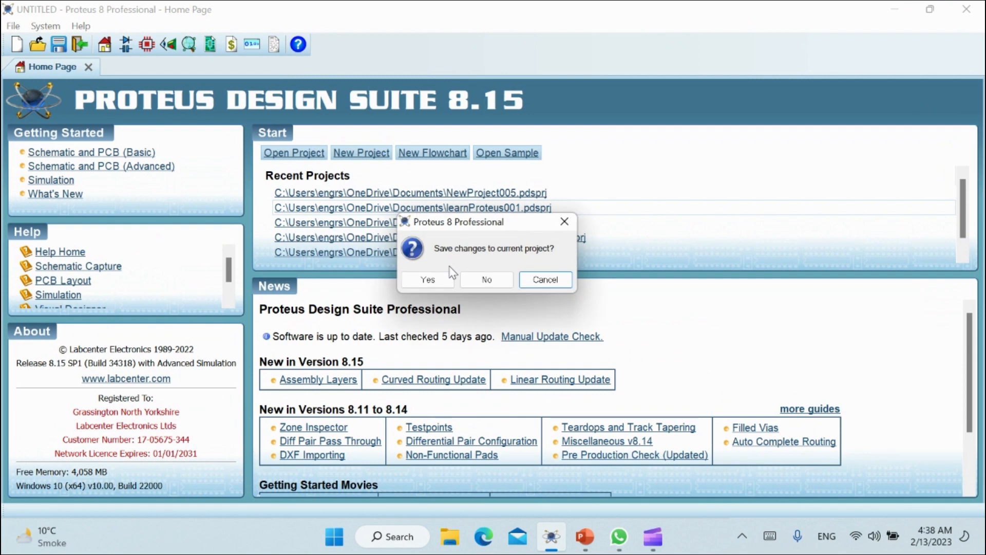
pyautogui.click(479, 278)
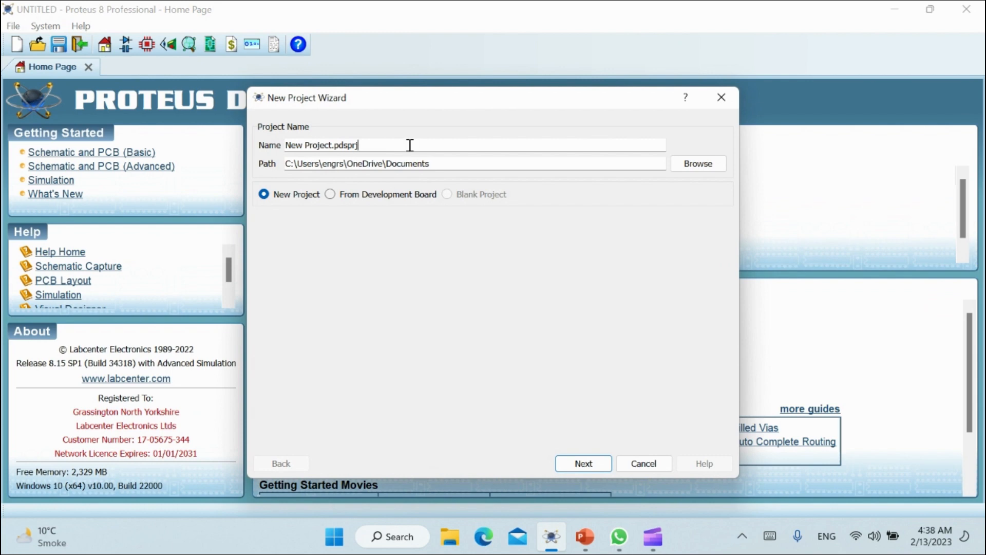
# Name the new project TutorialProject001.pdsprj.
pyautogui.press('Left')
pyautogui.press('Left')
pyautogui.press('Left')
pyautogui.press('Left')
pyautogui.press('Left')
pyautogui.press('Left')
pyautogui.press('Left')
pyautogui.press('Left')
pyautogui.press('Left')
pyautogui.press('Left')
pyautogui.press('Left')
pyautogui.press('Left')
pyautogui.press('Left')
pyautogui.press('BackSpace')
pyautogui.press('BackSpace')
pyautogui.press('BackSpace')
pyautogui.press('BackSpace')
pyautogui.write('Tutori')
pyautogui.write('a;')
pyautogui.press('BackSpace')
pyautogui.write('l')
pyautogui.press('Right')
pyautogui.press('Right')
pyautogui.press('Right')
pyautogui.press('Right')
pyautogui.press('Right')
pyautogui.press('Right')
pyautogui.press('Right')
pyautogui.write('001')
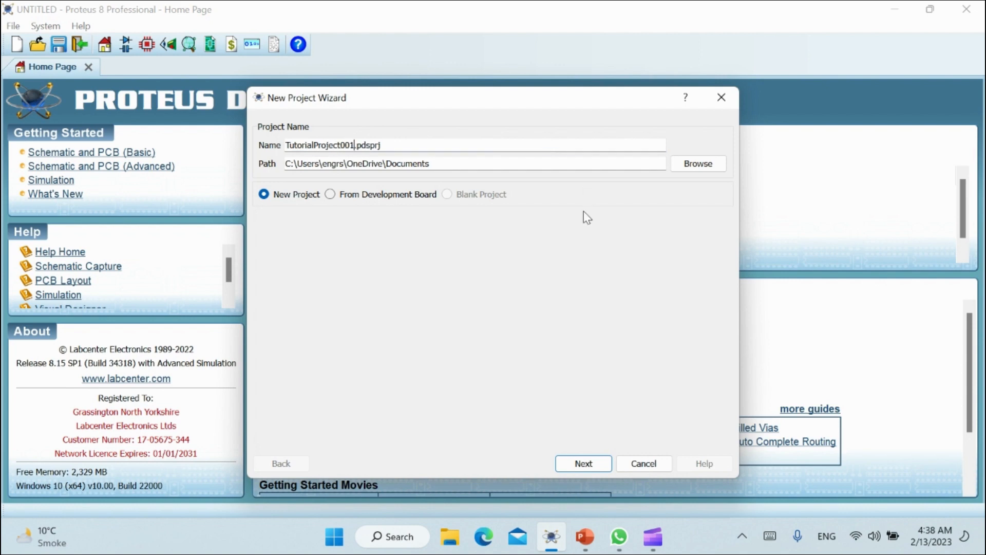
# Create the project with the DEFAULT schematic template, no PCB layout and no firmware project.
pyautogui.click(587, 464)
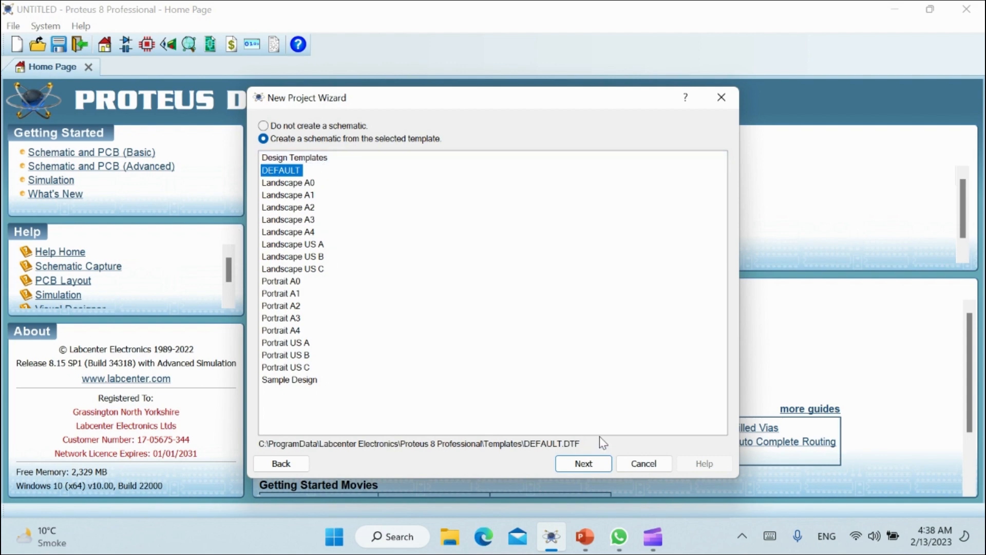
pyautogui.click(600, 464)
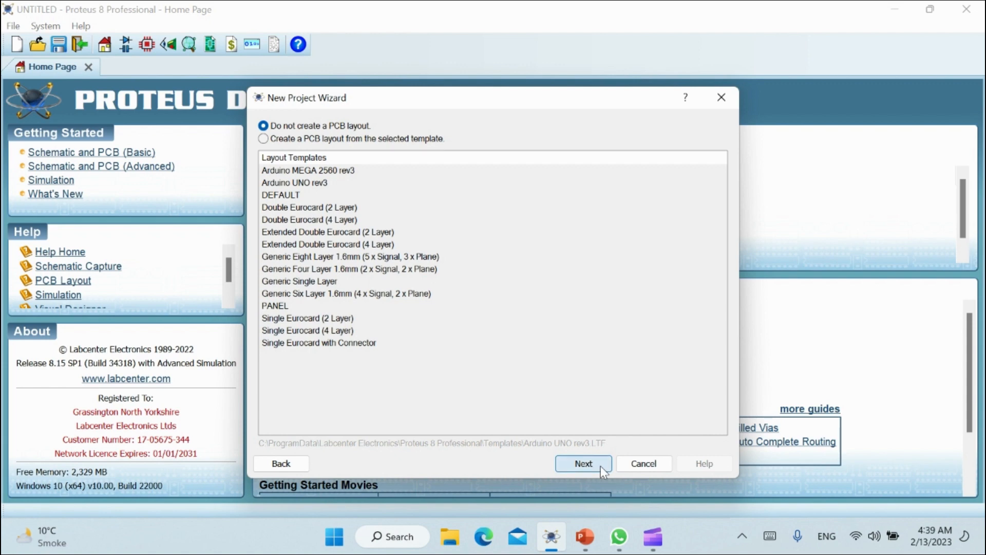
pyautogui.click(600, 466)
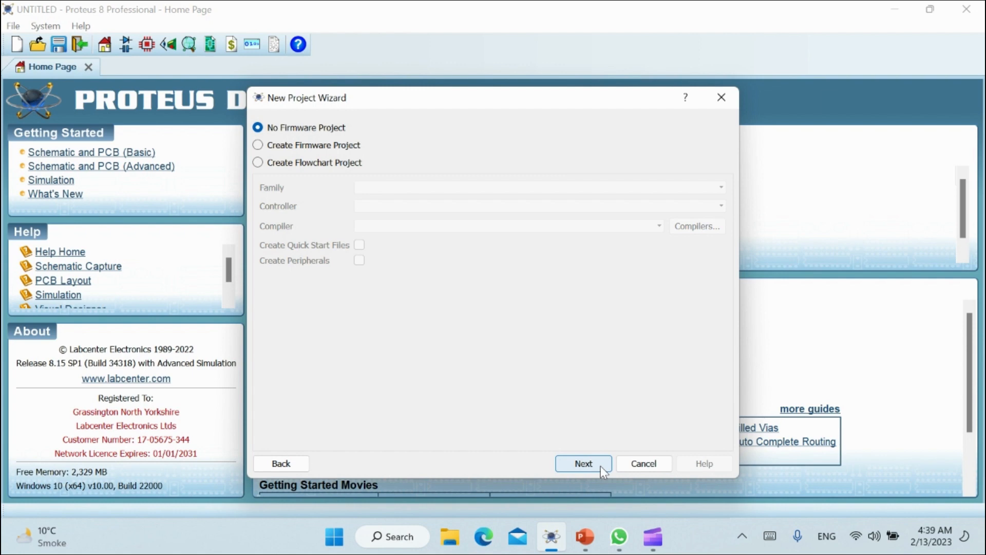
pyautogui.click(600, 466)
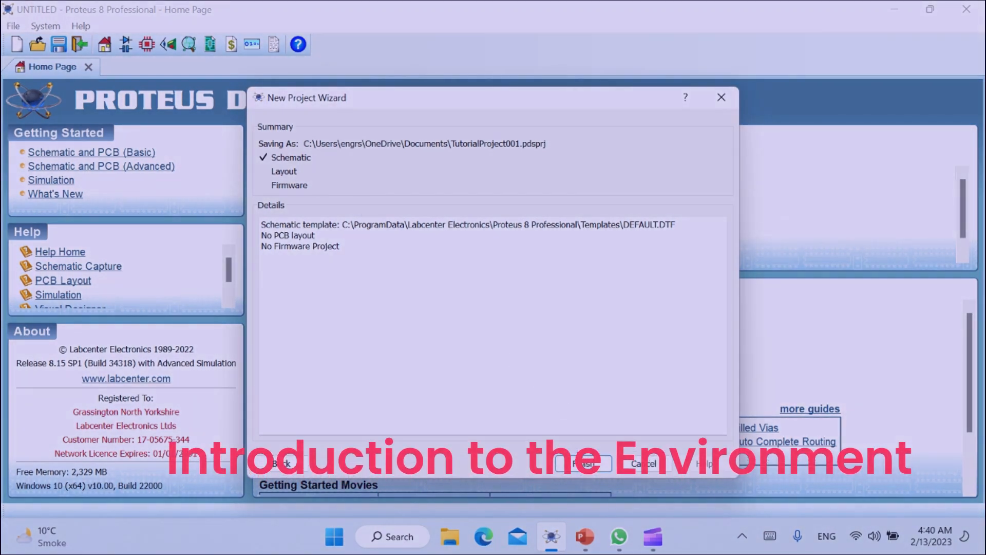
pyautogui.click(583, 464)
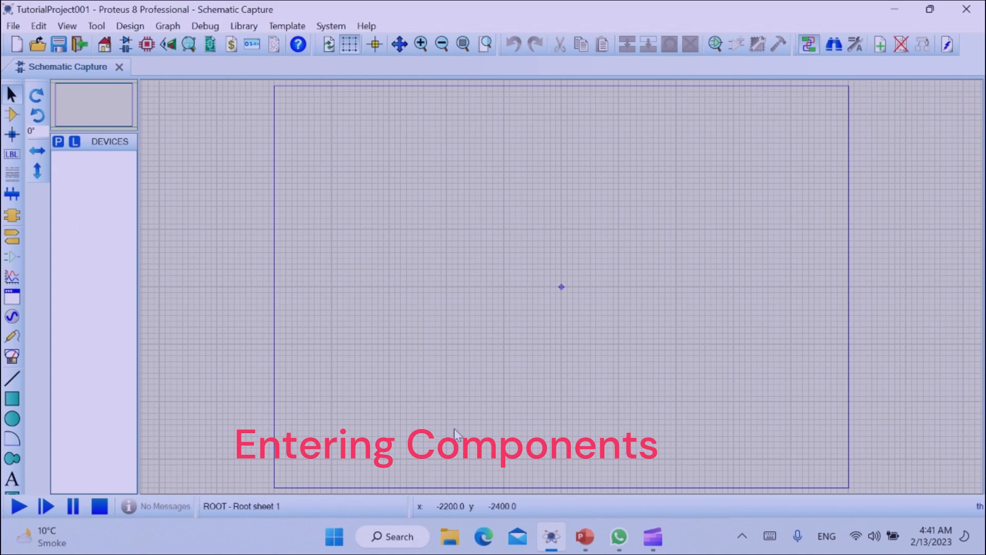
# Switch to PowerPoint to review the reference schematic's components, and return to Proteus.
pyautogui.click(582, 538)
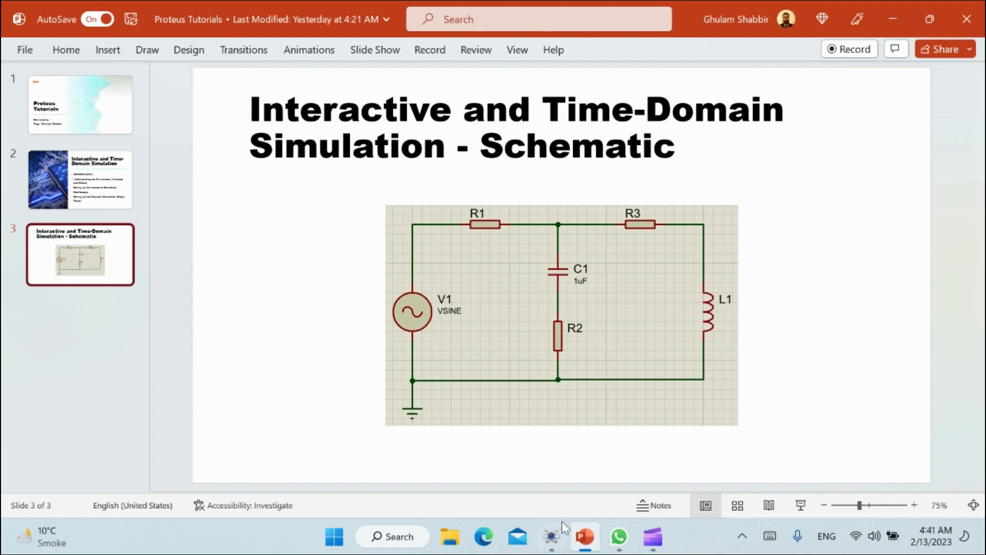
pyautogui.click(553, 544)
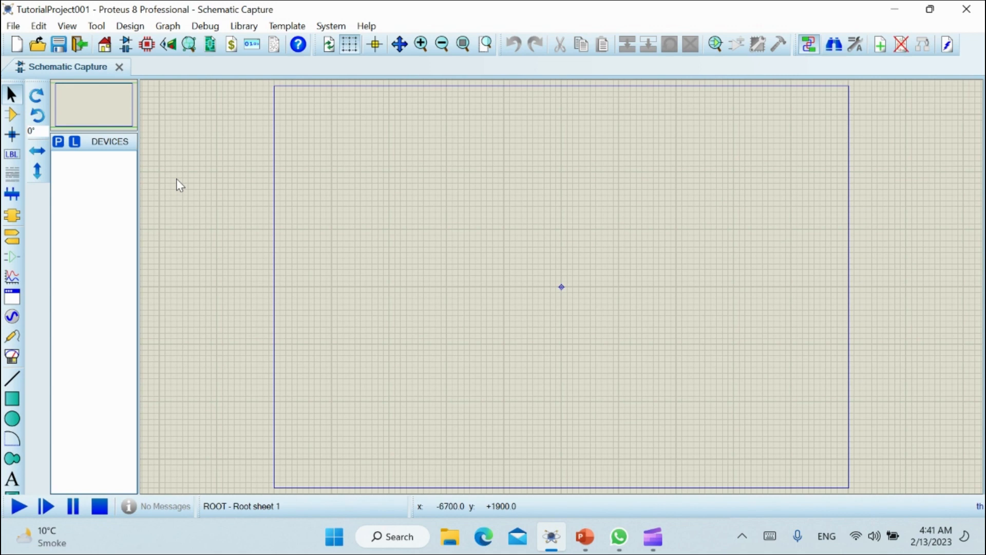
pyautogui.rightClick(382, 214)
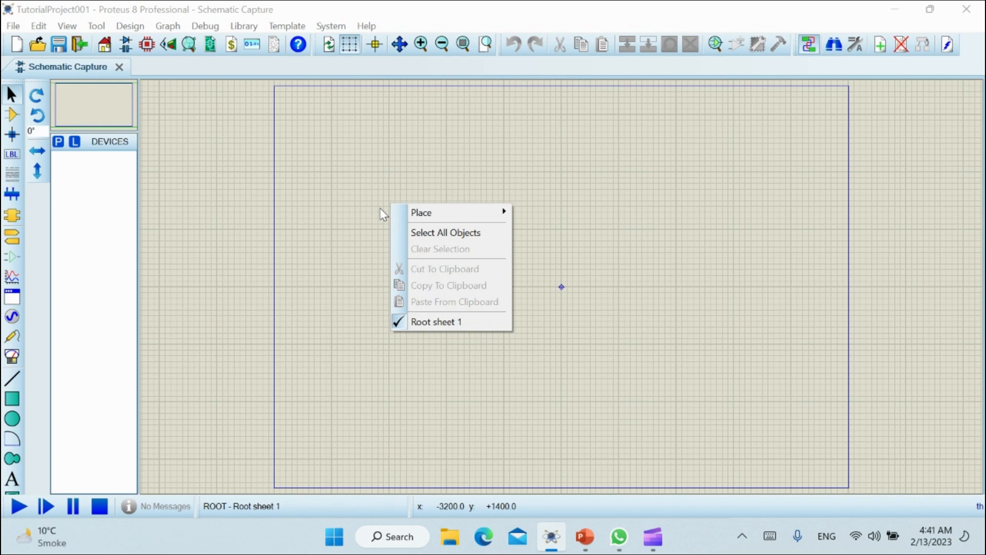
pyautogui.moveTo(424, 213)
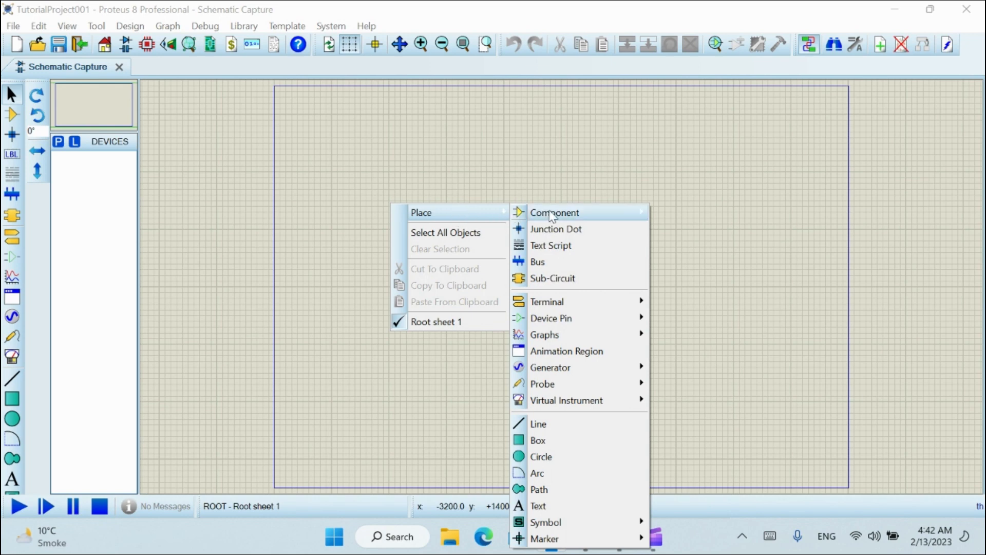
pyautogui.moveTo(551, 216)
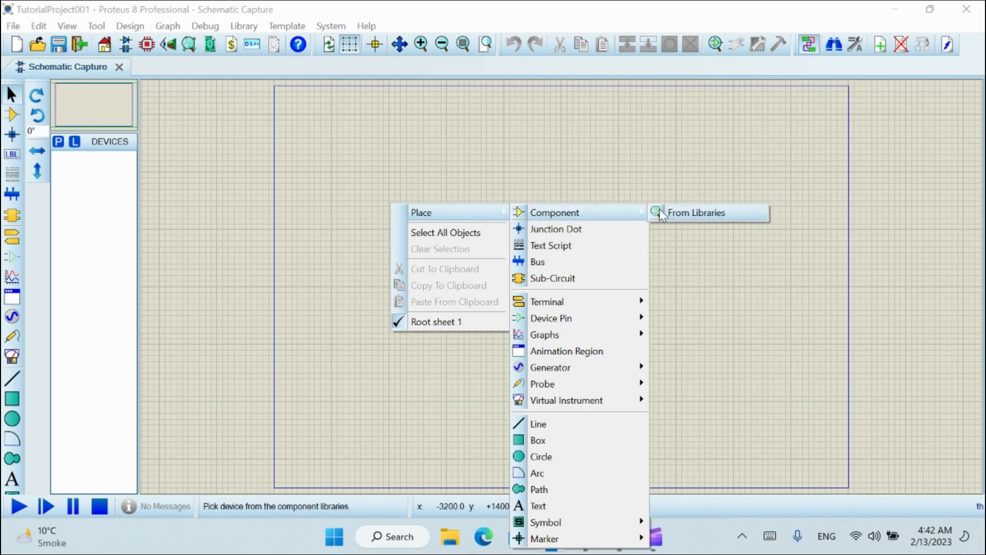
pyautogui.click(688, 217)
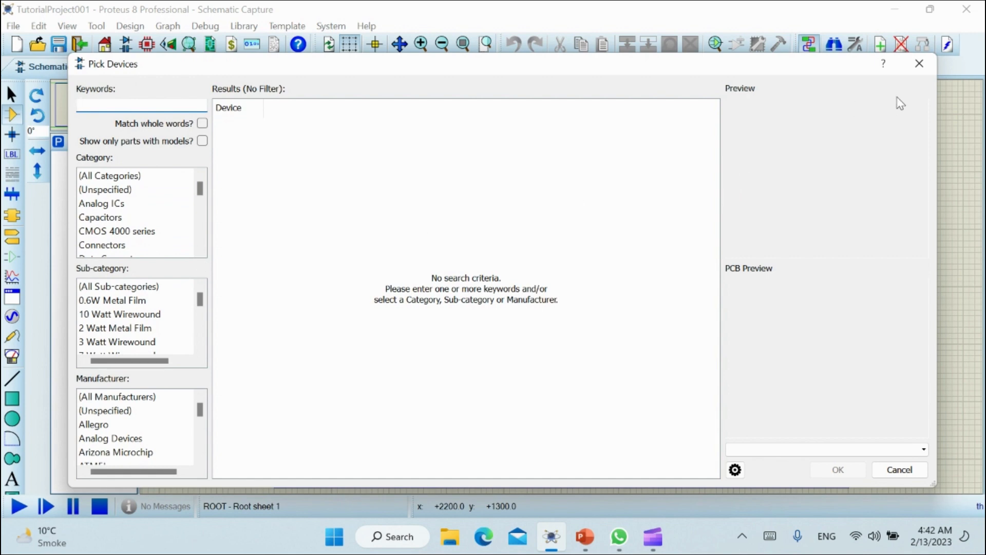
pyautogui.click(920, 64)
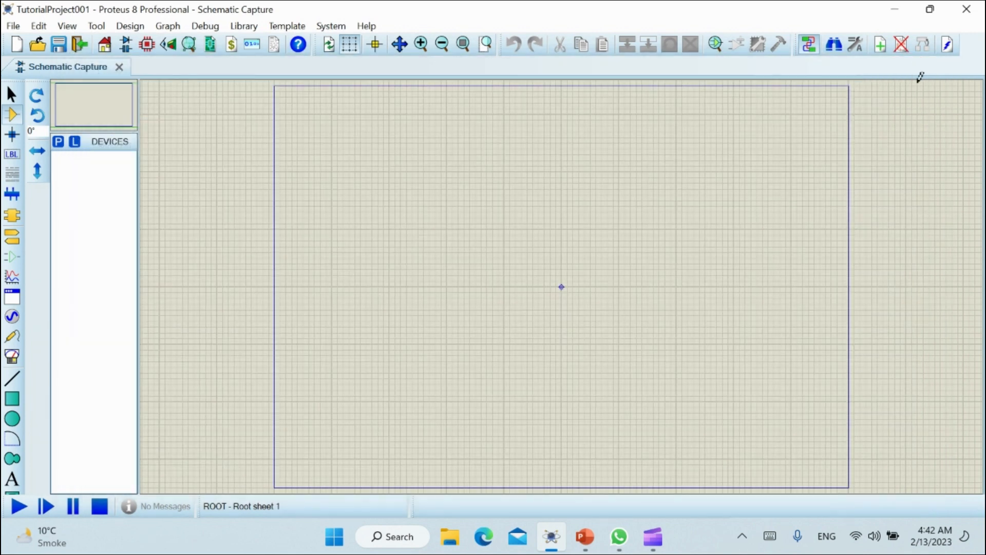
# Open the device picker and browse the parts in the Resistors category.
pyautogui.click(58, 143)
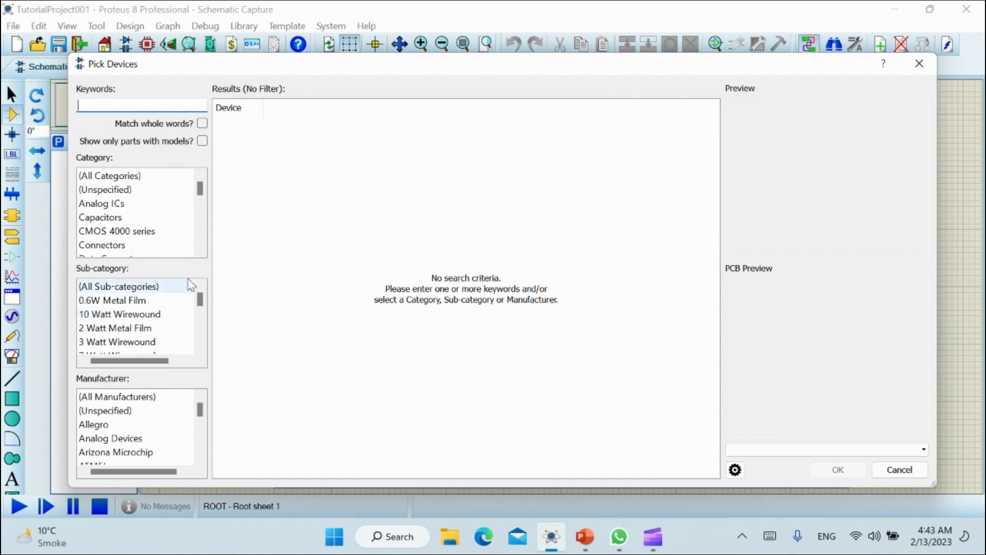
pyautogui.click(200, 251)
pyautogui.click(200, 252)
pyautogui.doubleClick(200, 251)
pyautogui.click(199, 252)
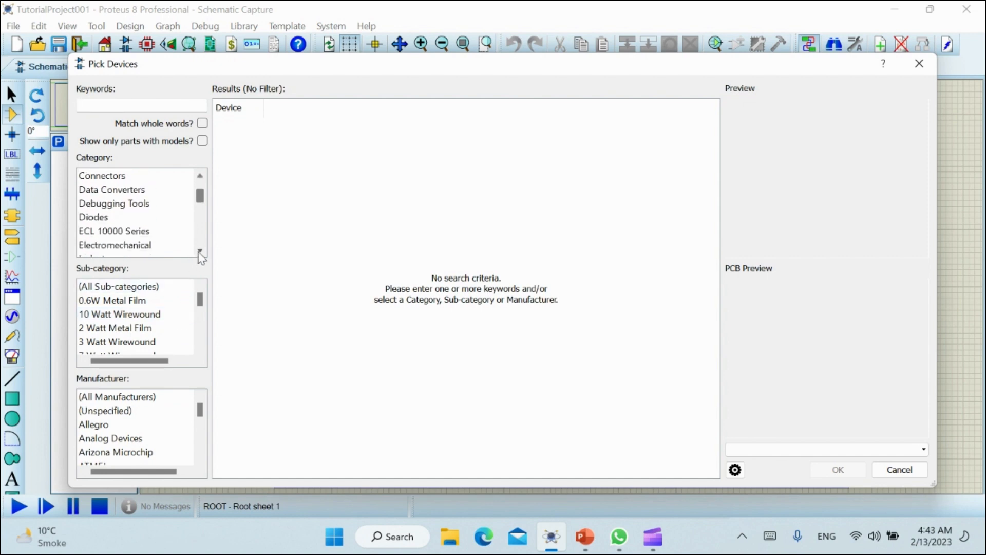
pyautogui.click(199, 251)
pyautogui.click(200, 252)
pyautogui.click(199, 251)
pyautogui.click(199, 251)
pyautogui.click(199, 252)
pyautogui.click(199, 251)
pyautogui.click(200, 252)
pyautogui.click(200, 251)
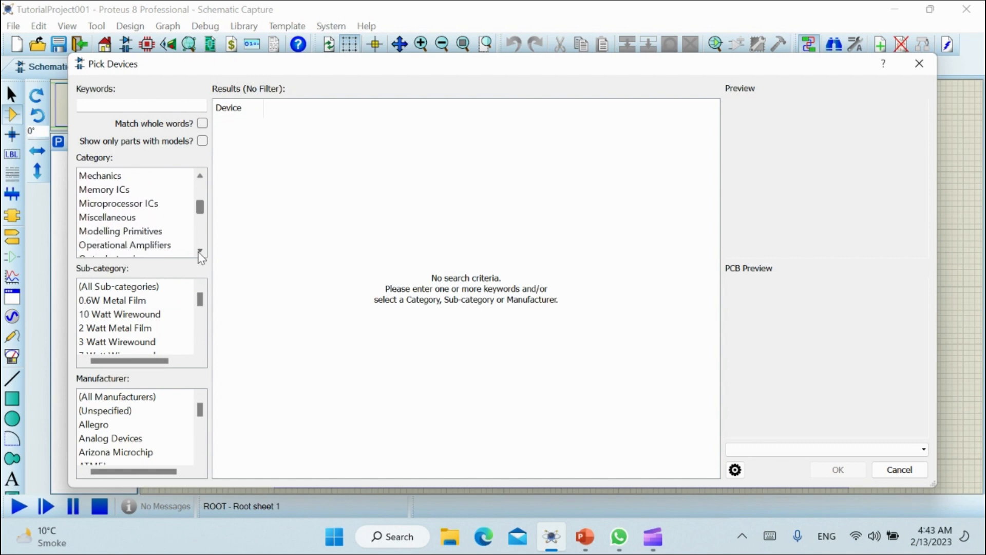
pyautogui.click(200, 251)
pyautogui.click(200, 251)
pyautogui.click(200, 252)
pyautogui.click(200, 252)
pyautogui.click(199, 252)
pyautogui.click(199, 252)
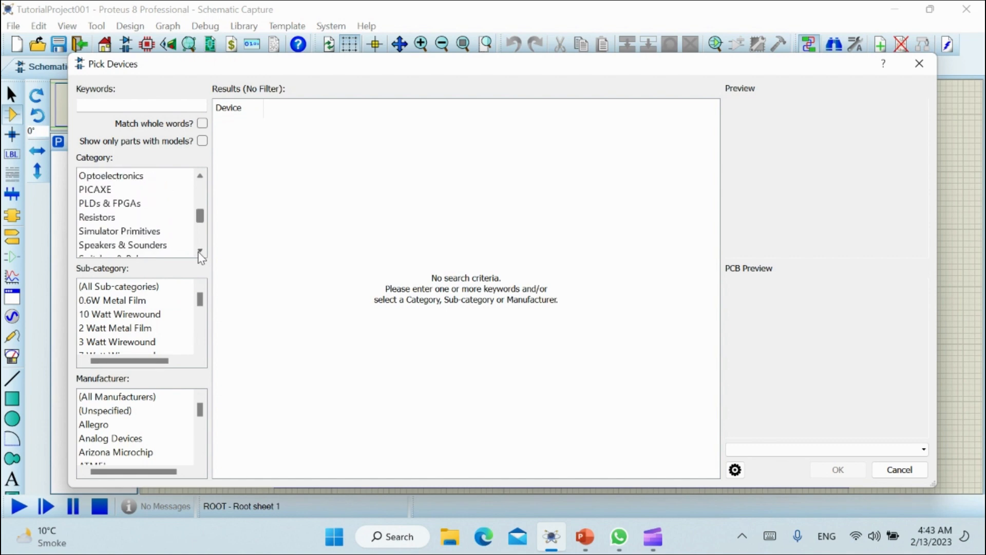
pyautogui.click(200, 252)
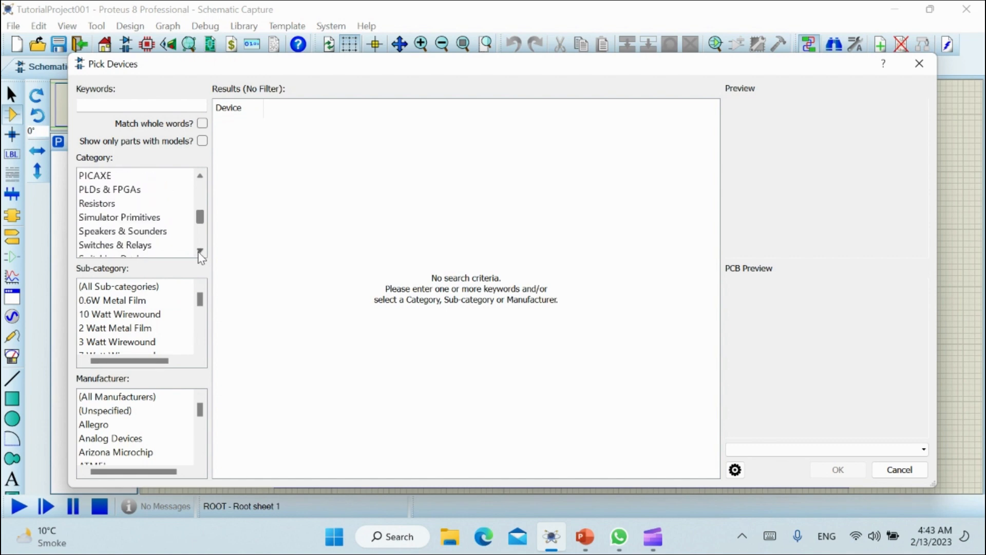
pyautogui.click(107, 207)
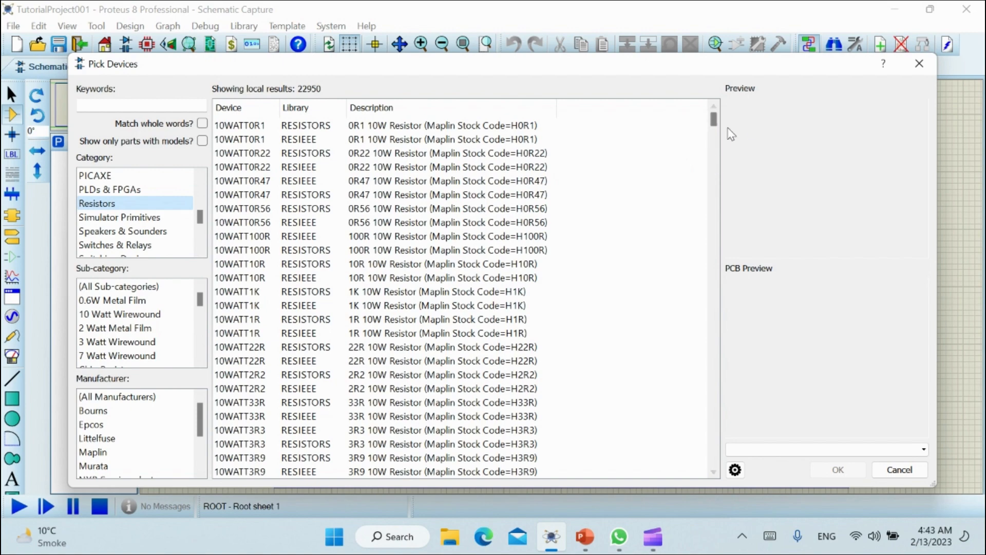
pyautogui.moveTo(714, 121); pyautogui.dragTo(719, 152)
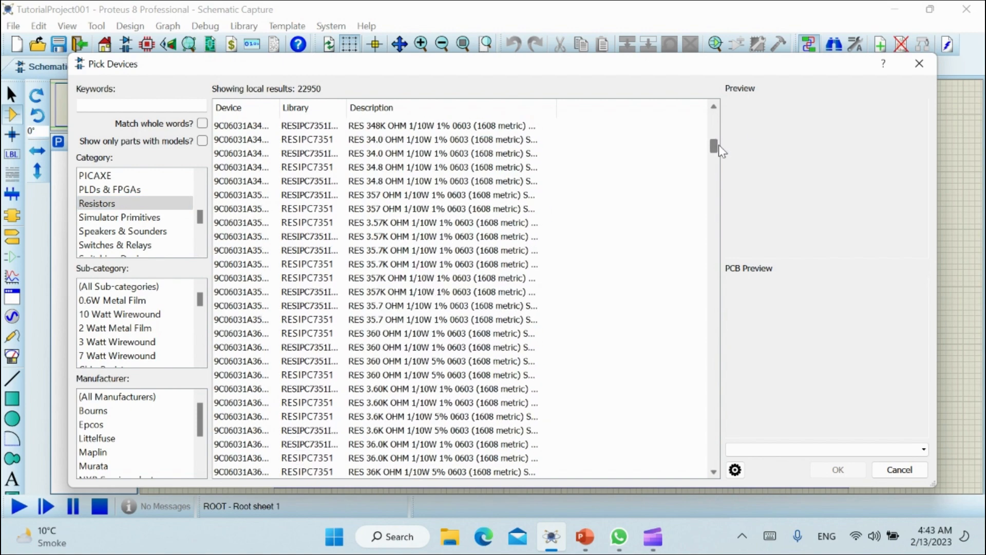
# Search the device libraries for the keyword "resistor".
pyautogui.click(143, 101)
pyautogui.write('res')
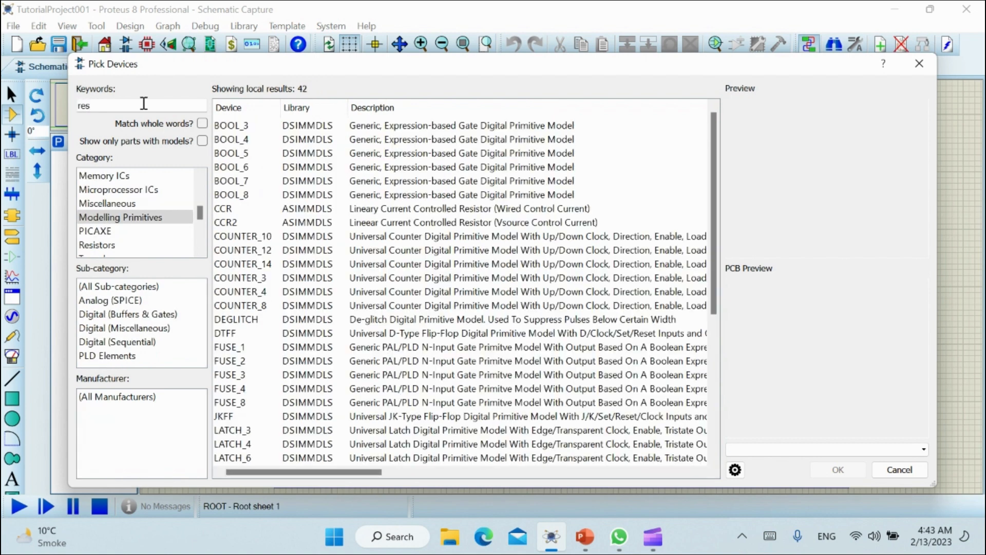
pyautogui.write('istor')
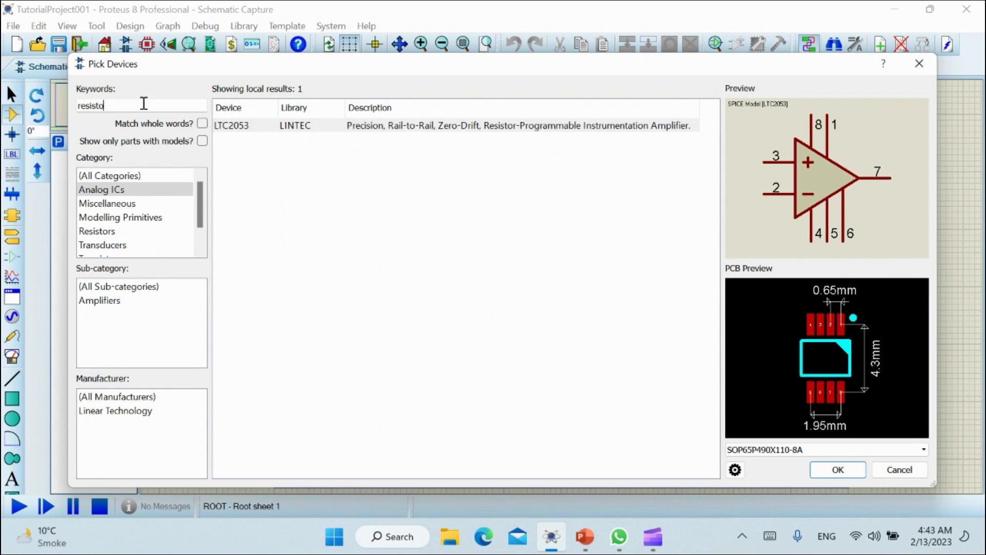
pyautogui.press('BackSpace')
pyautogui.press('BackSpace')
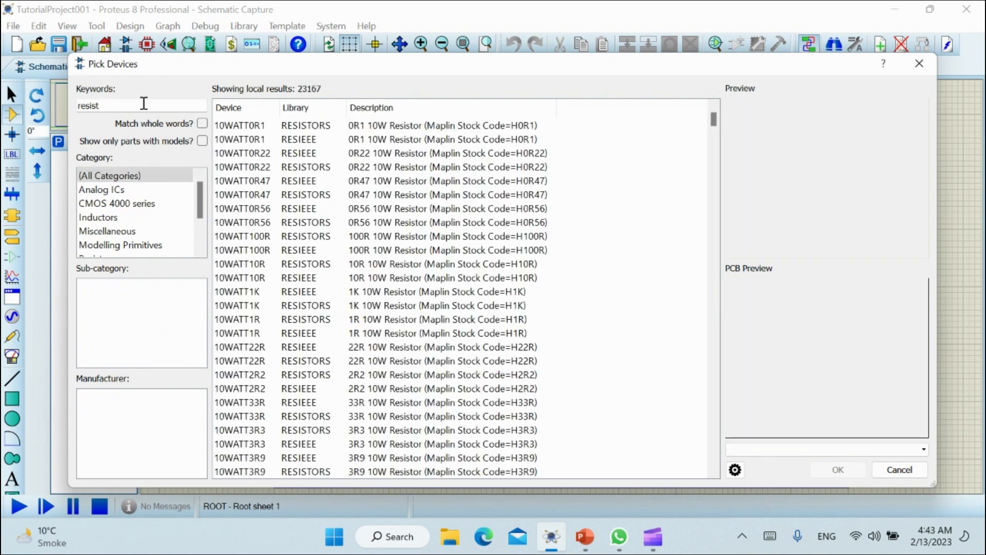
pyautogui.write('or')
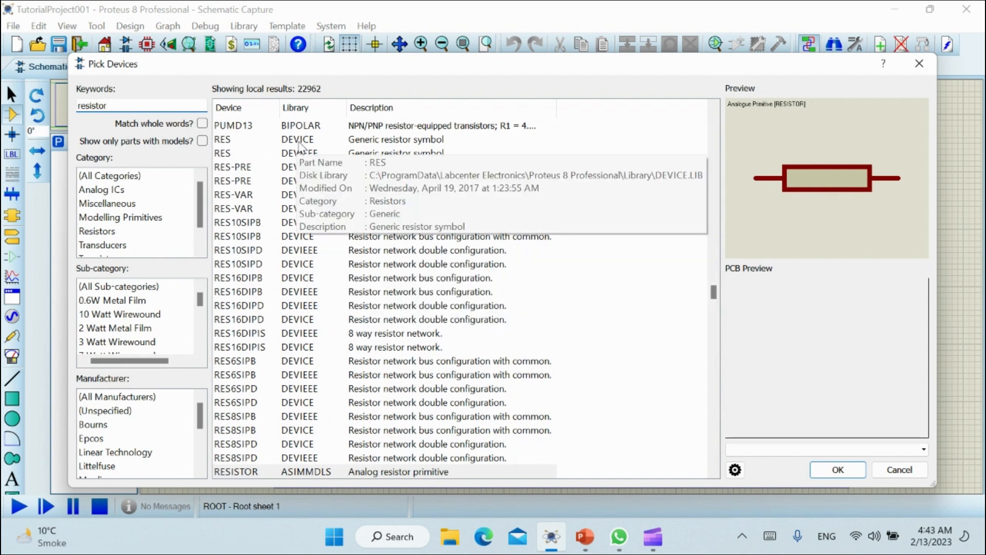
# Compare the generic RES symbols, add the DEVICE library version to the schematic's devices, and move the picker aside to uncover the device list.
pyautogui.click(300, 143)
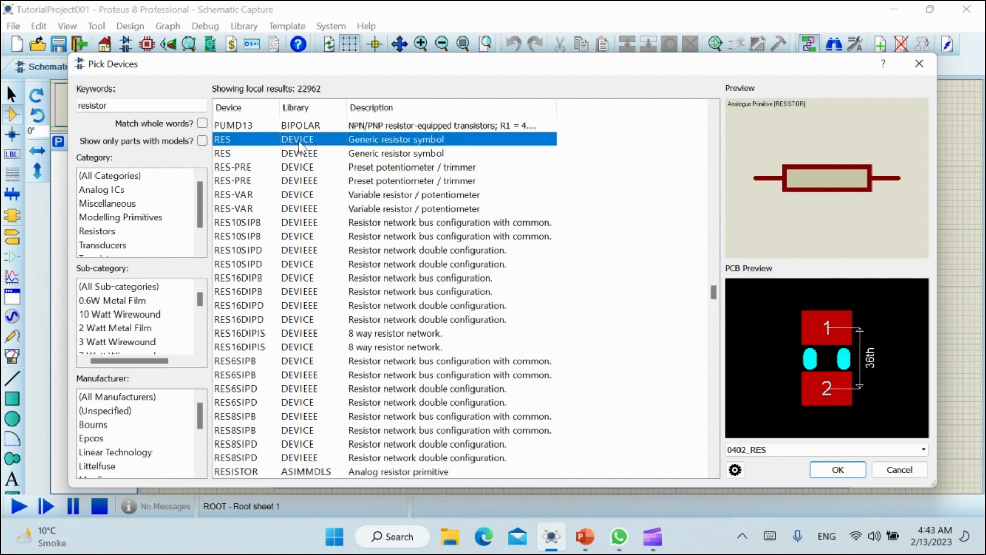
pyautogui.click(304, 155)
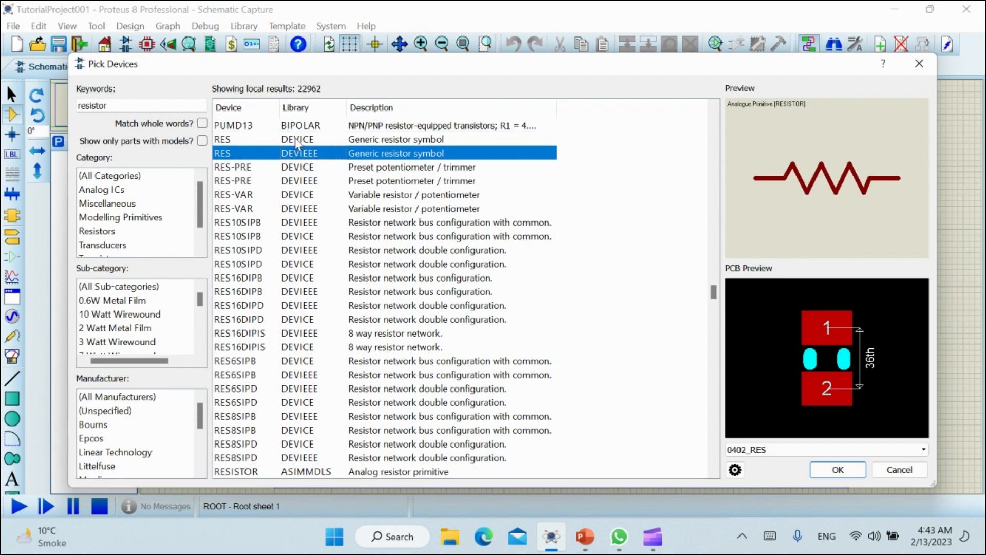
pyautogui.click(296, 137)
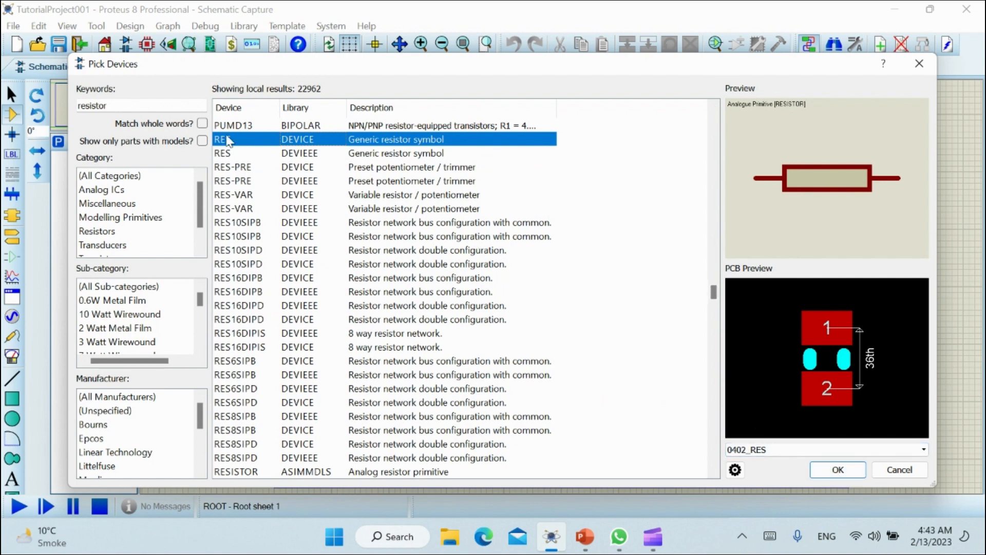
pyautogui.moveTo(220, 146)
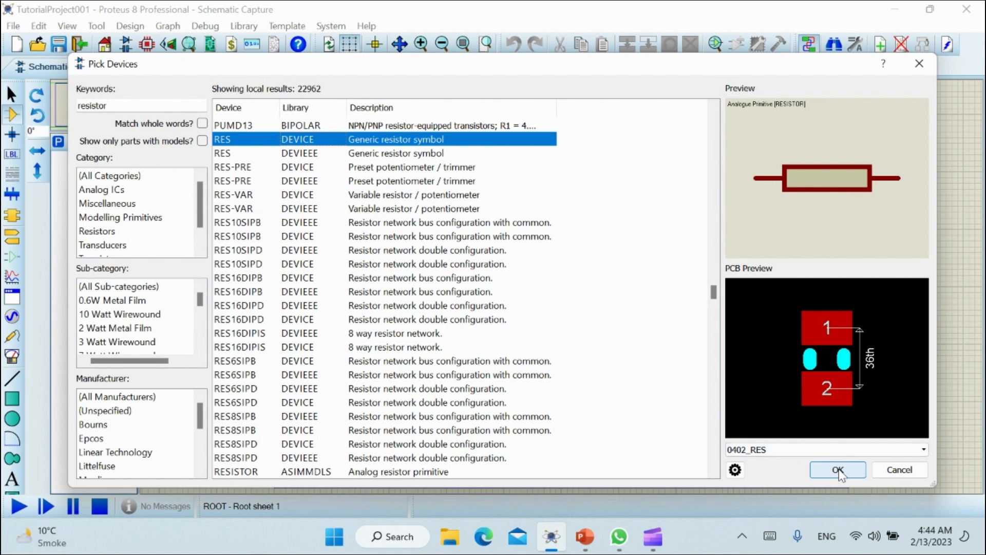
pyautogui.doubleClick(222, 144)
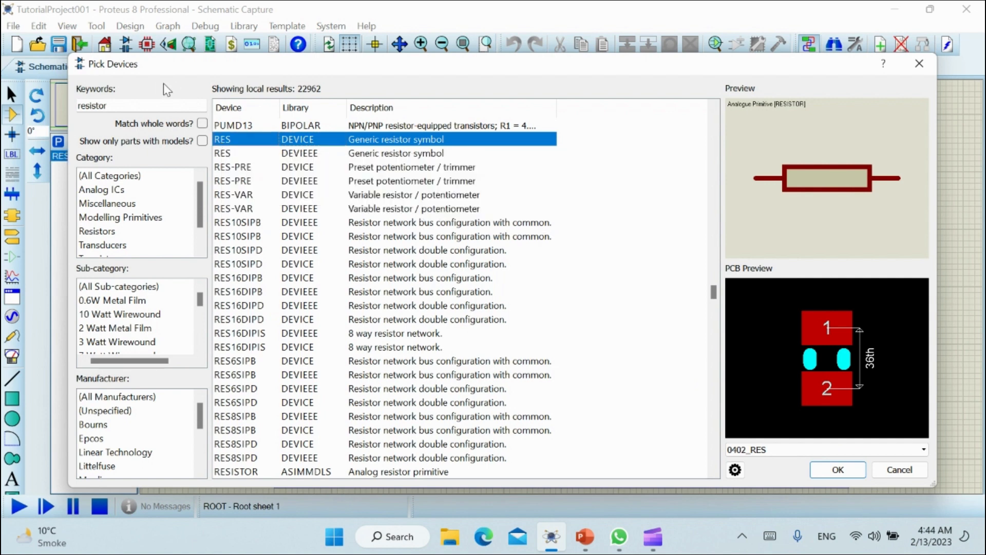
pyautogui.moveTo(169, 66); pyautogui.dragTo(268, 73)
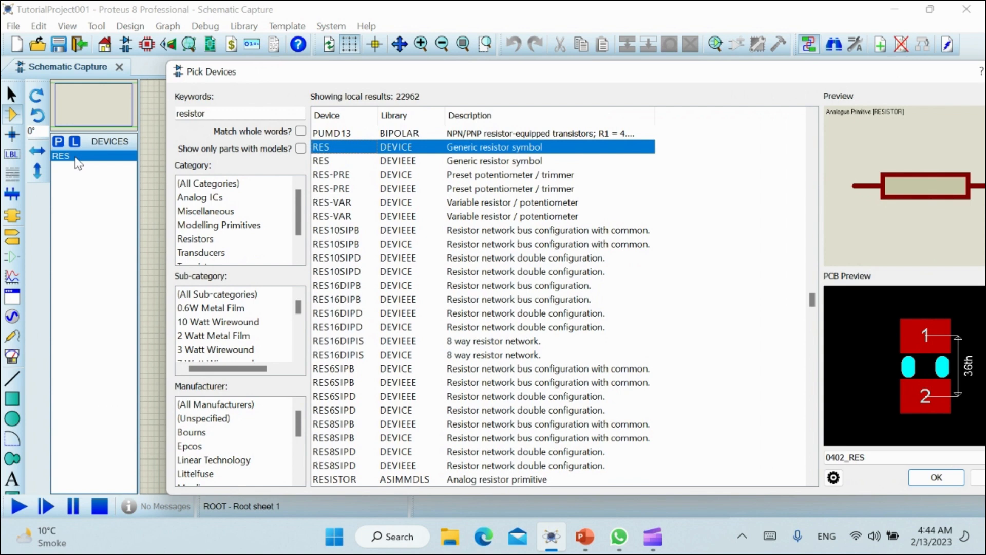
# Replace the search keyword in the device picker with "inductor".
pyautogui.click(230, 111)
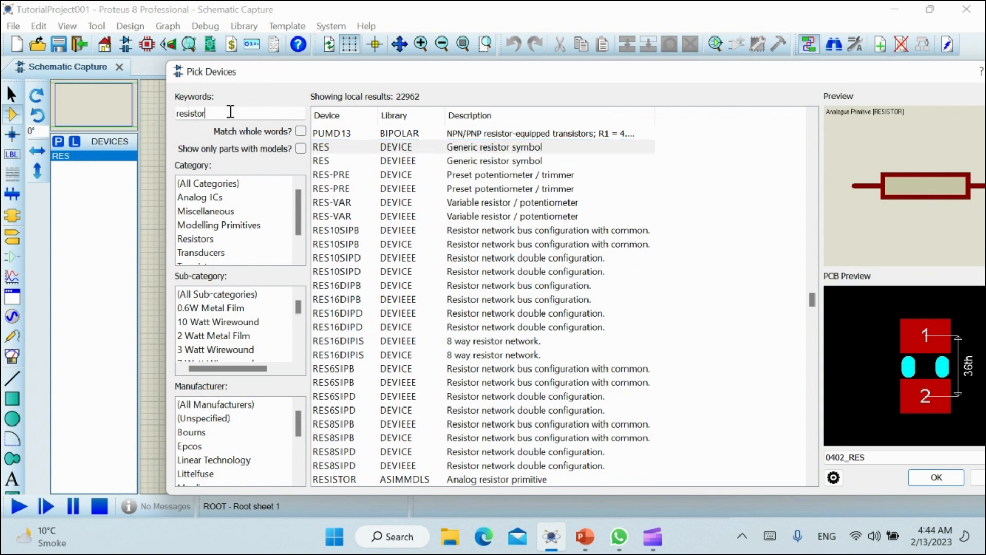
pyautogui.press('BackSpace')
pyautogui.press('BackSpace')
pyautogui.press('BackSpace')
pyautogui.press('BackSpace')
pyautogui.press('BackSpace')
pyautogui.press('BackSpace')
pyautogui.press('BackSpace')
pyautogui.press('BackSpace')
pyautogui.write('indu')
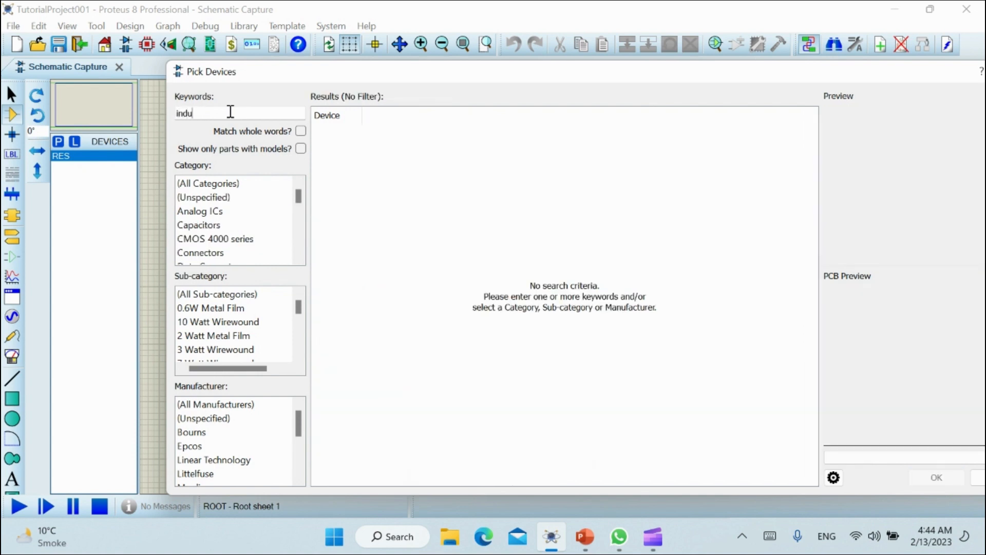
pyautogui.write('ctor')
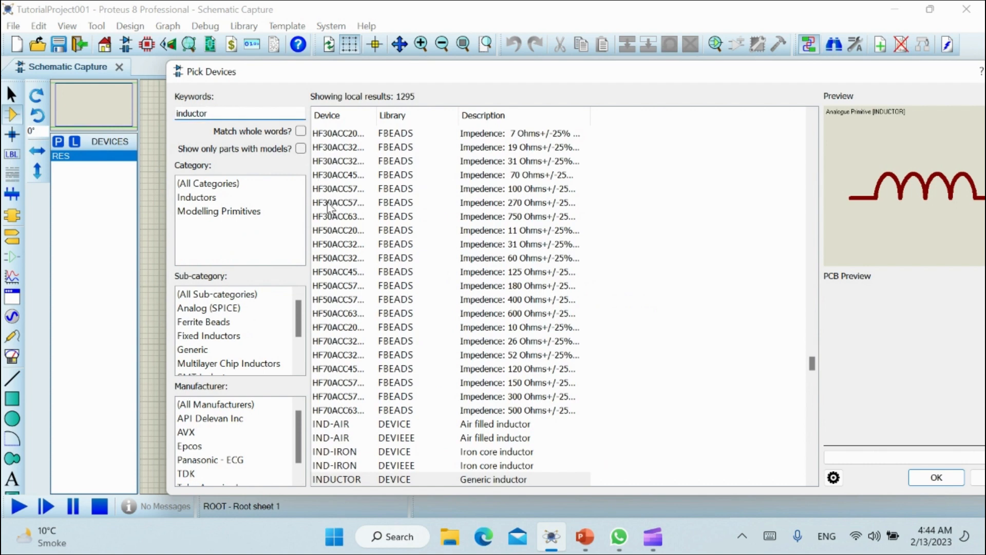
# Narrow the results to the Inductors category and add the generic INDUCTOR from the DEVIEEE library to the schematic's devices.
pyautogui.click(228, 201)
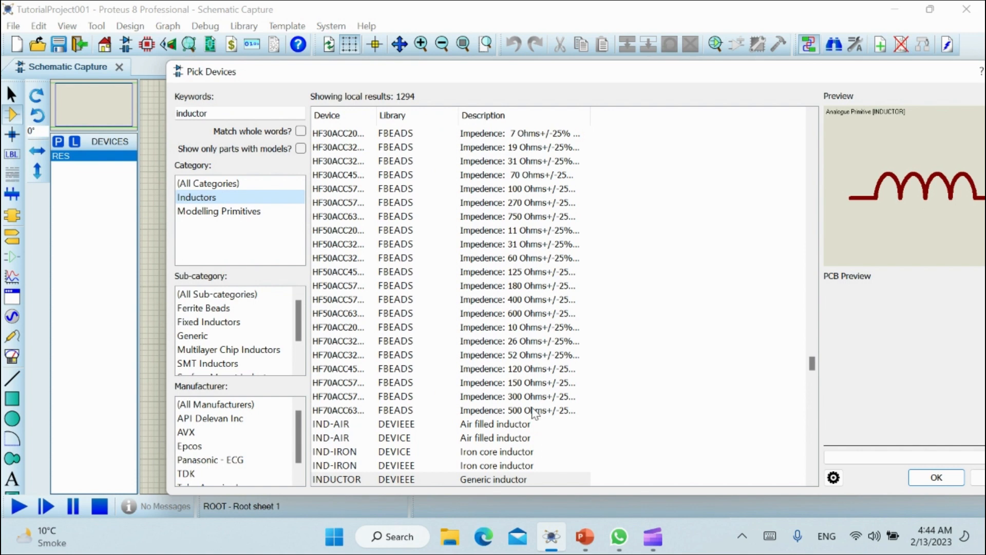
pyautogui.click(476, 481)
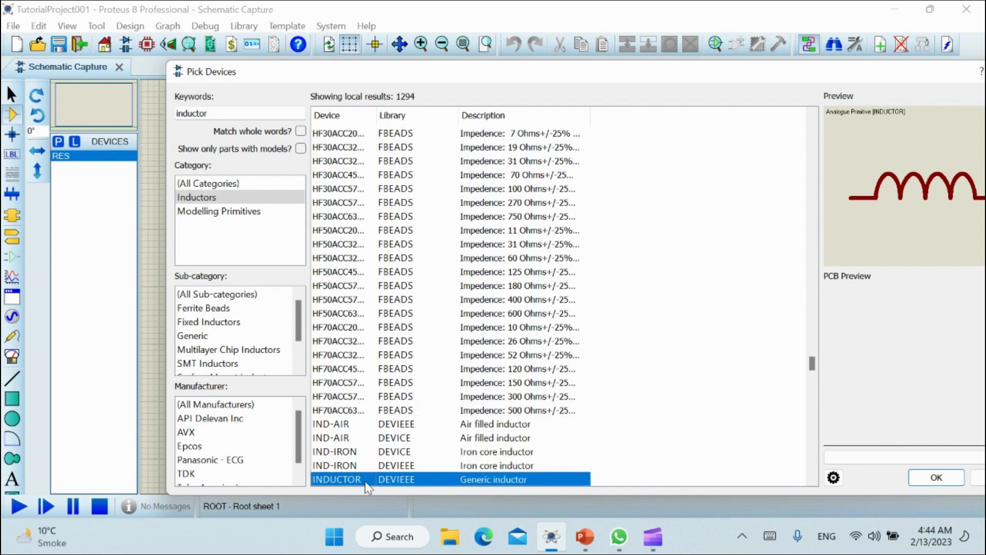
pyautogui.doubleClick(420, 480)
# Replace the search keyword in the device picker with "capacitor".
pyautogui.click(218, 107)
pyautogui.press('BackSpace')
pyautogui.press('BackSpace')
pyautogui.press('BackSpace')
pyautogui.press('BackSpace')
pyautogui.press('BackSpace')
pyautogui.press('BackSpace')
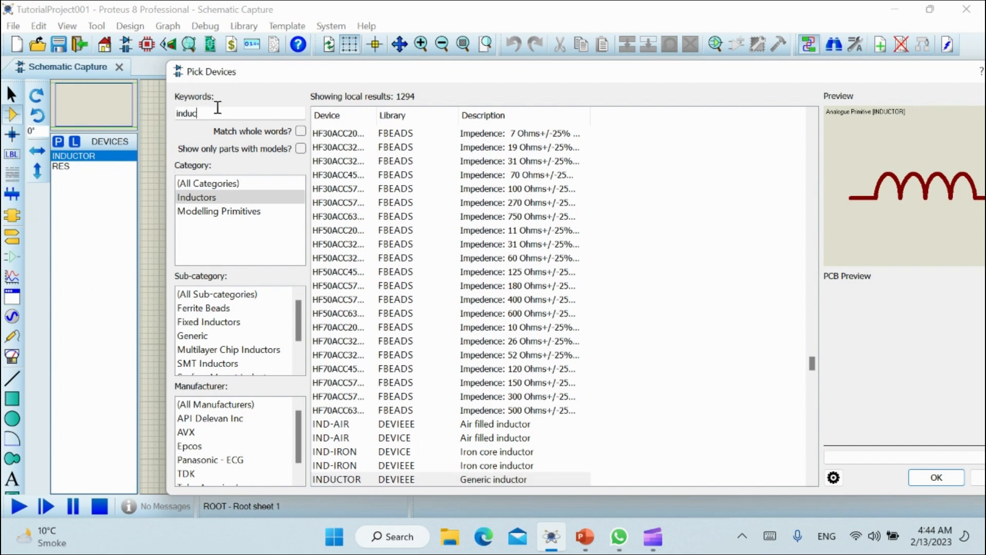
pyautogui.press('BackSpace')
pyautogui.press('BackSpace')
pyautogui.write('cap')
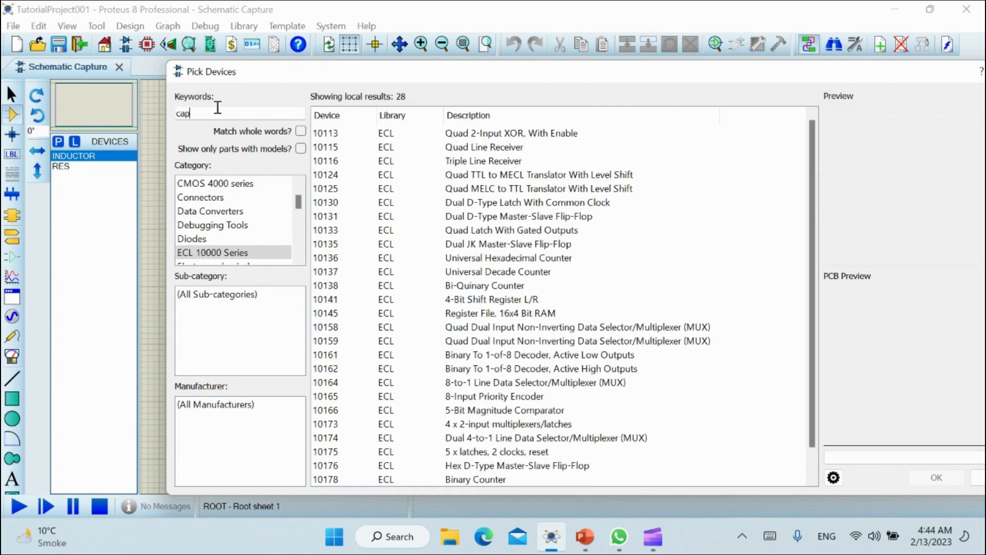
pyautogui.write('acitor')
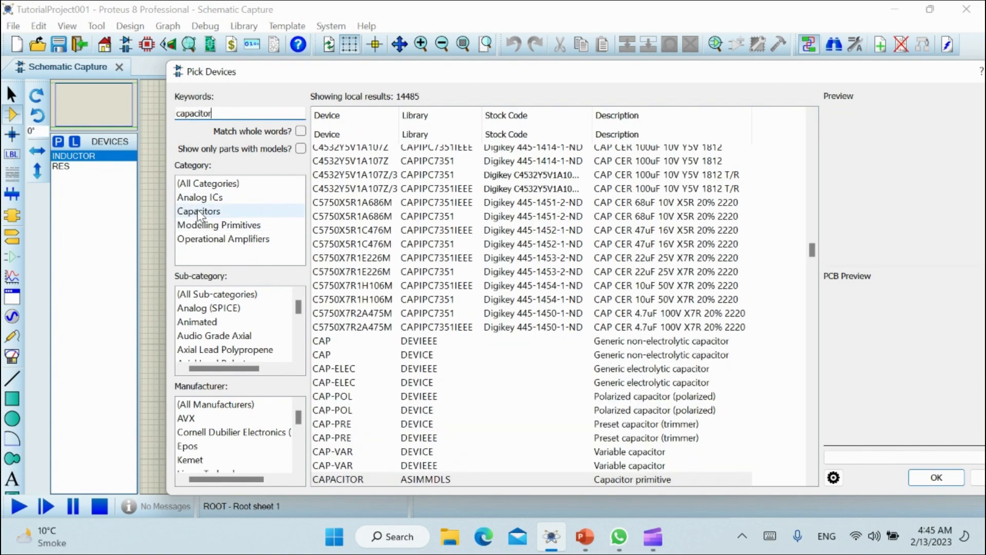
# Filter to the Capacitors category, compare the generic CAP symbols, and add the DEVICE library version, closing the picker.
pyautogui.click(198, 210)
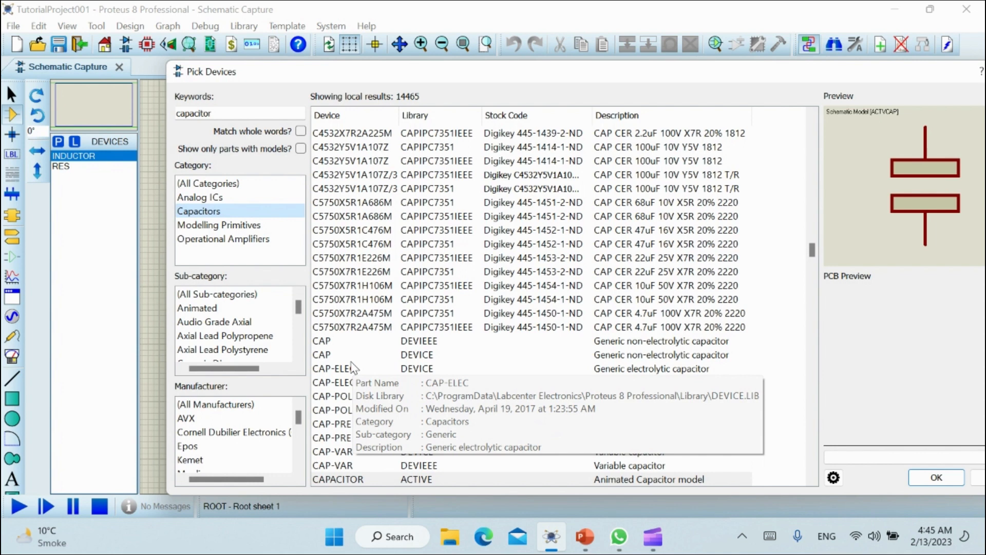
pyautogui.click(321, 341)
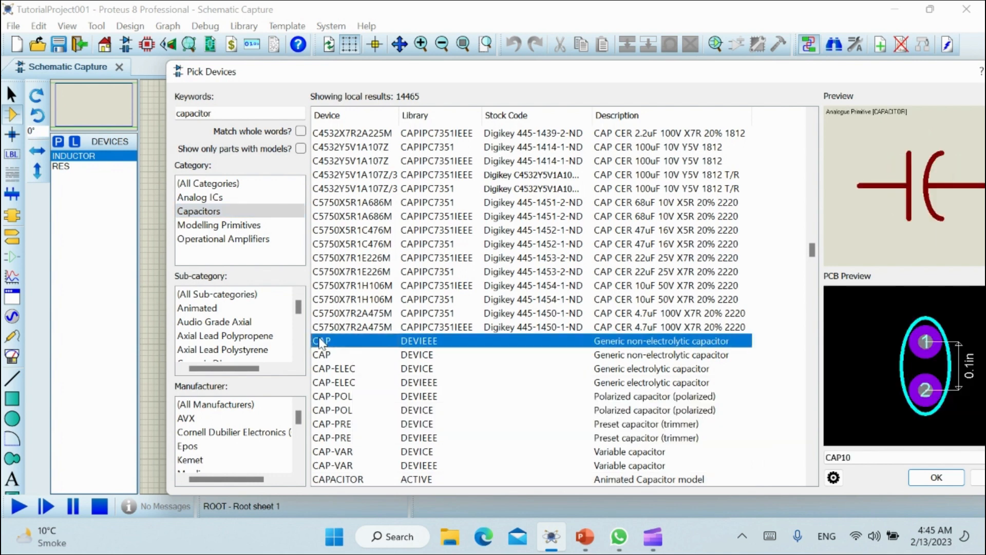
pyautogui.click(323, 355)
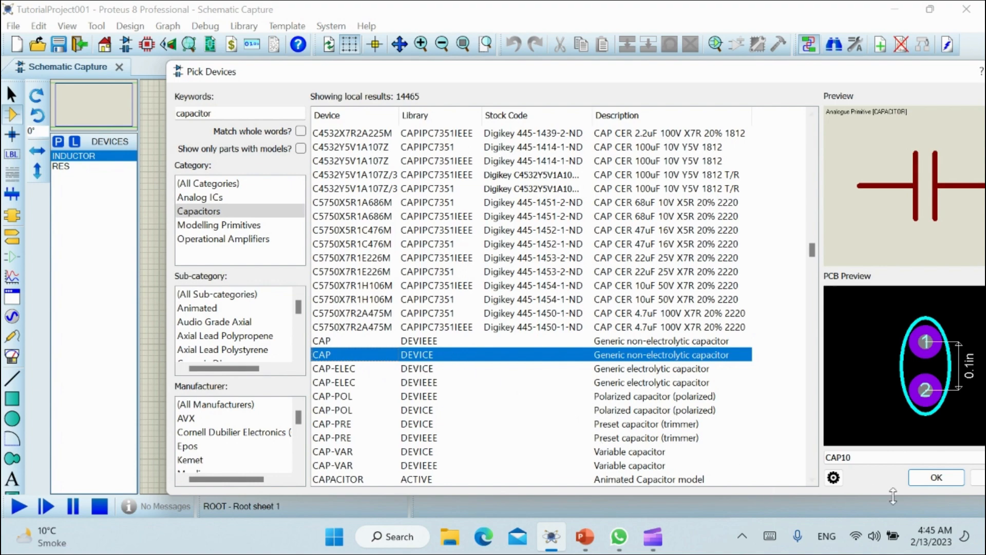
pyautogui.click(929, 477)
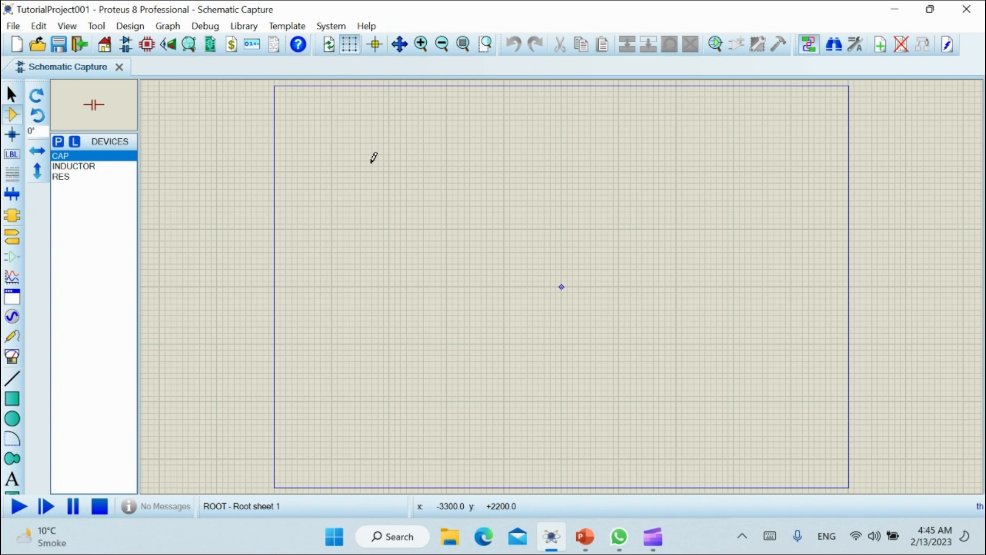
# Search the device libraries for "sine" and add the VSINE sine wave AC voltage source to the schematic's devices.
pyautogui.click(59, 141)
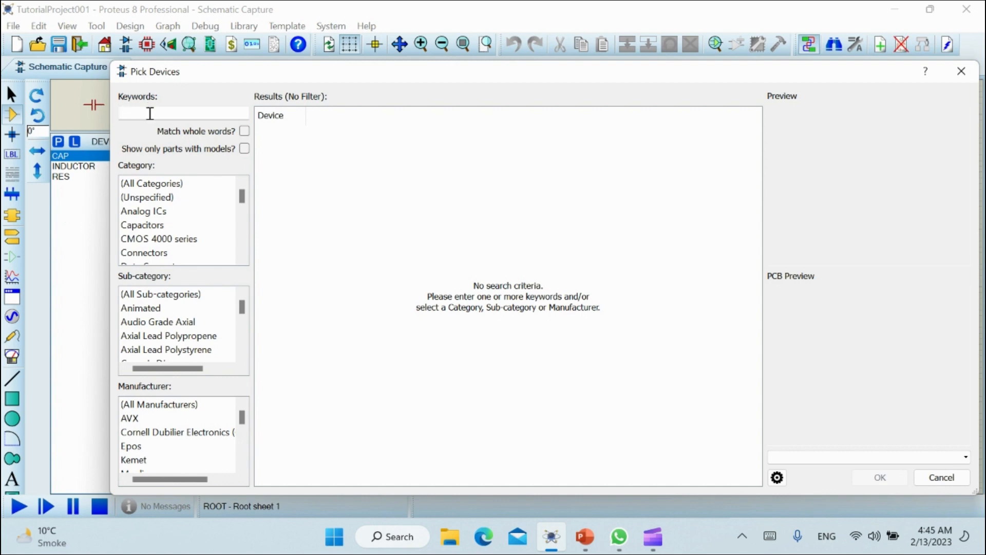
pyautogui.write('sine')
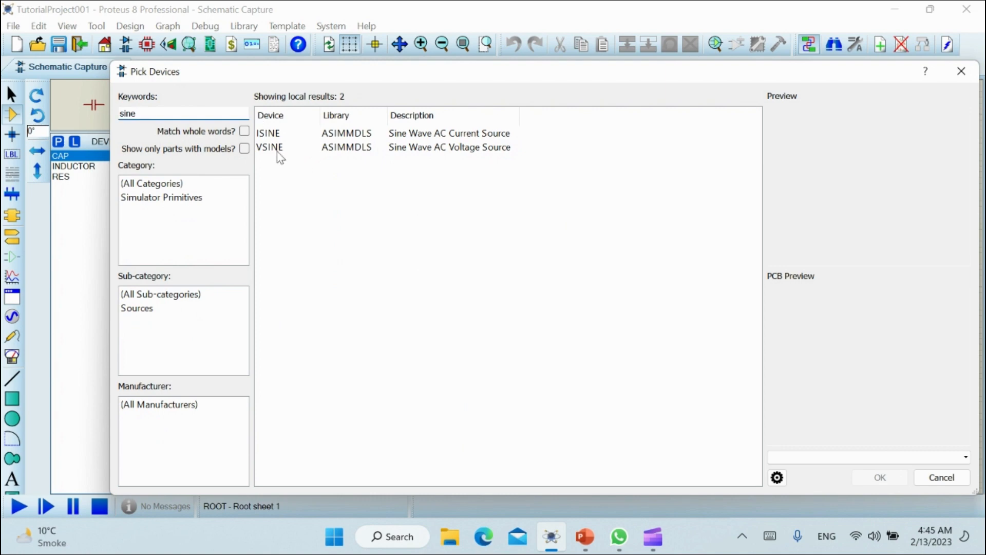
pyautogui.click(332, 150)
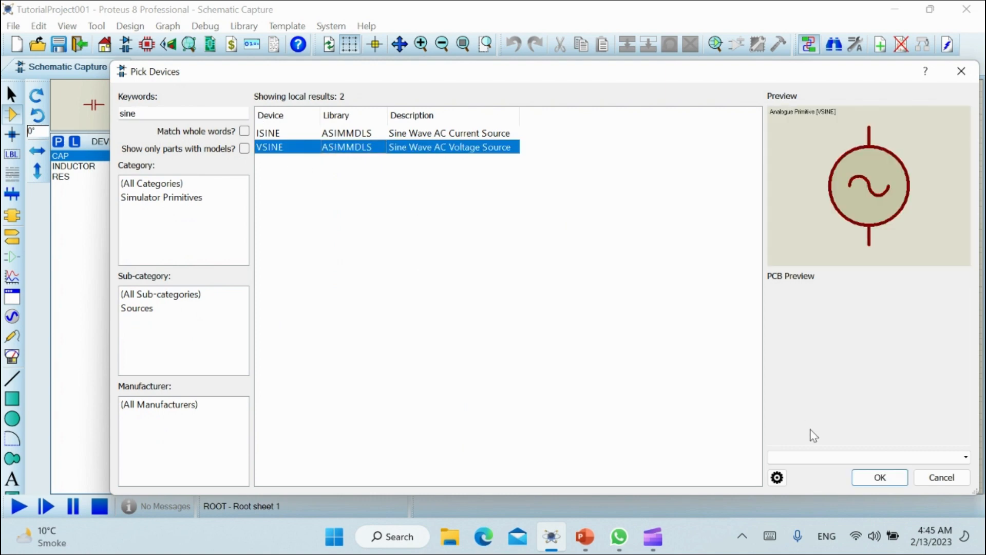
pyautogui.click(875, 482)
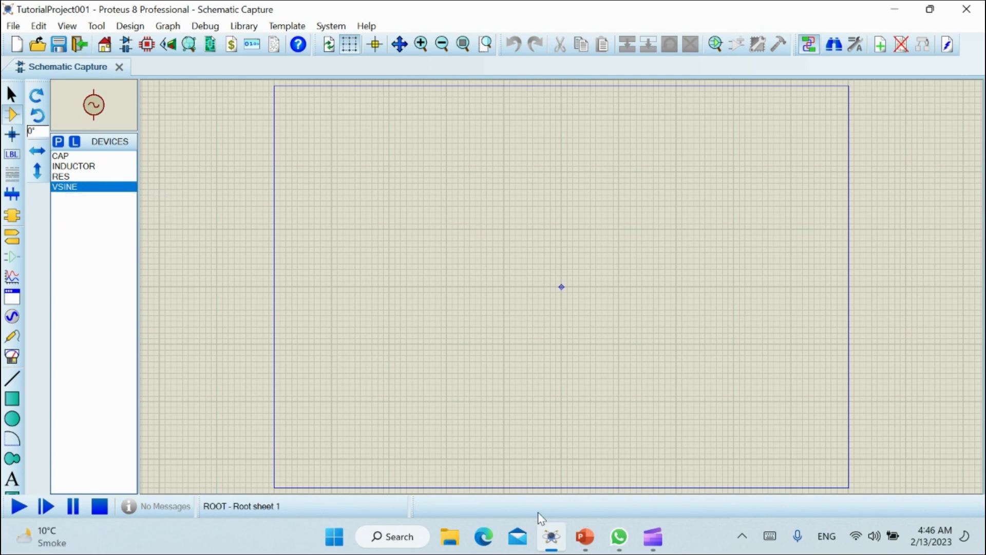
# Switch to PowerPoint to check the reference schematic, and return to Proteus to preview the symbols of the capacitor, inductor, resistor and sine source.
pyautogui.click(588, 540)
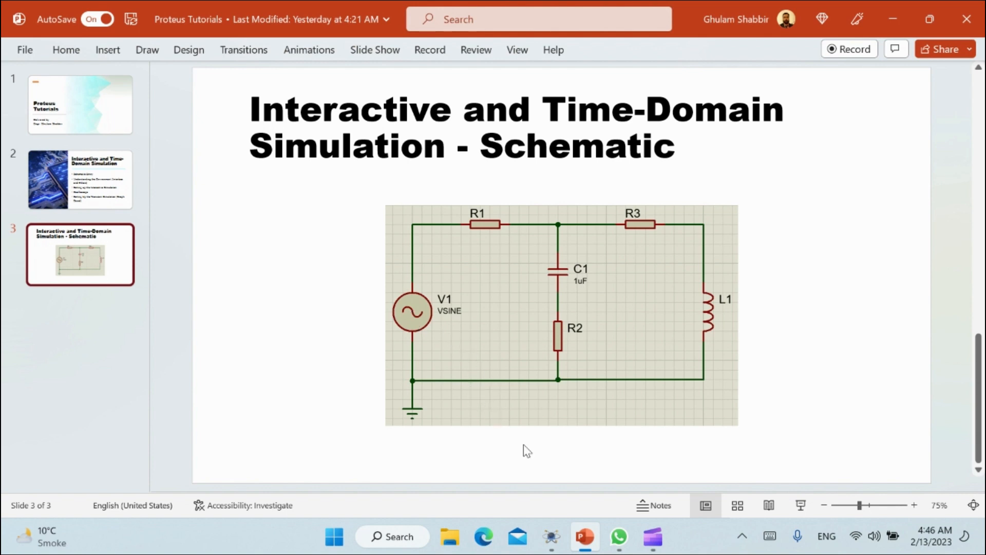
pyautogui.click(551, 536)
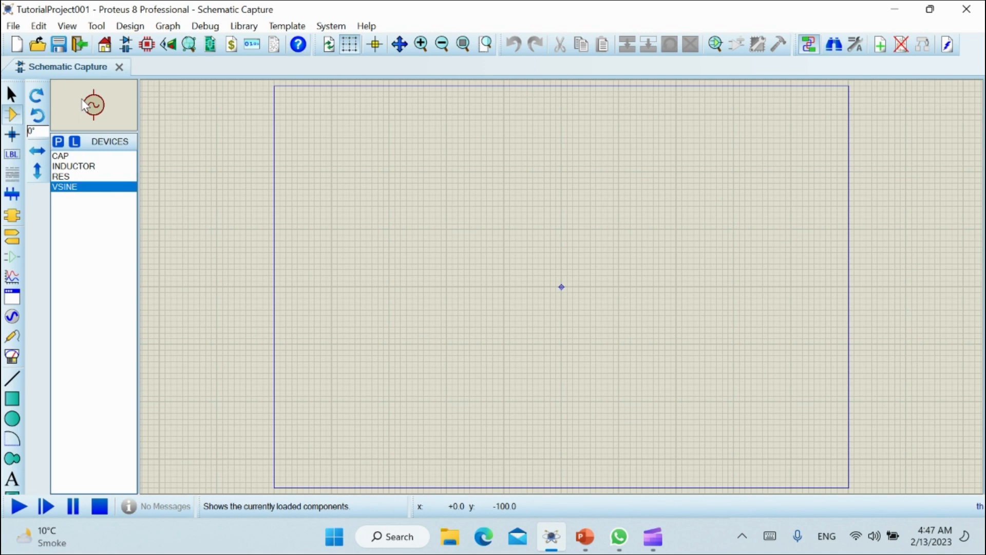
pyautogui.click(62, 156)
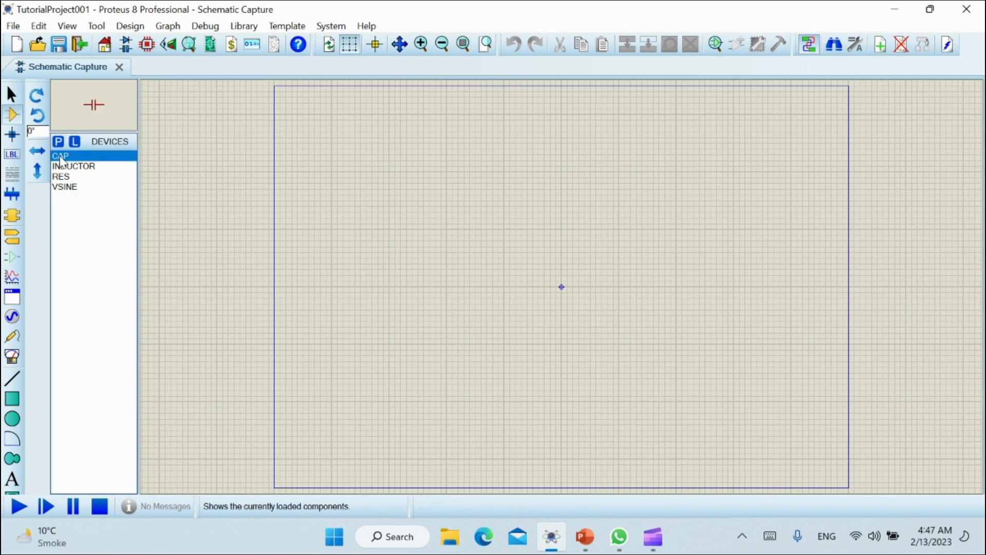
pyautogui.click(71, 167)
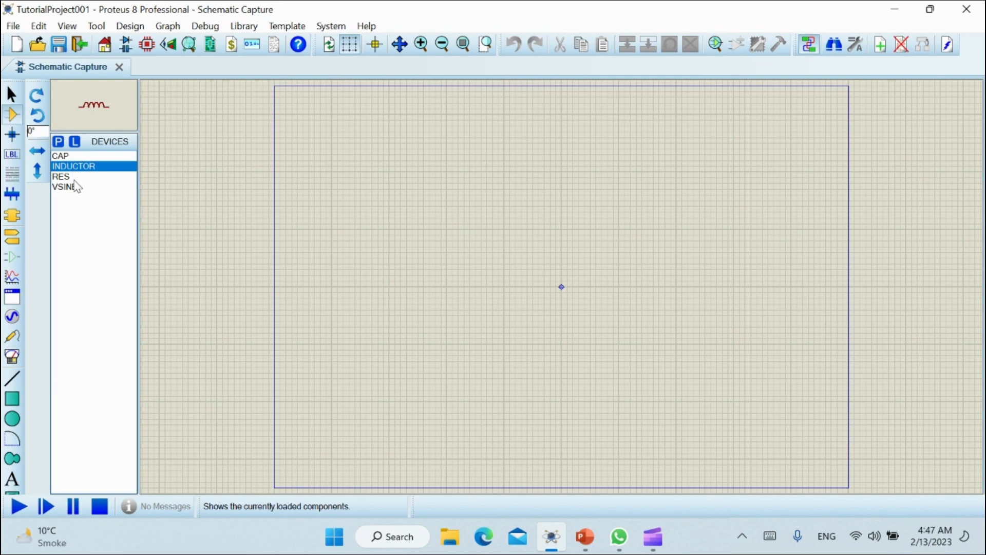
pyautogui.click(66, 178)
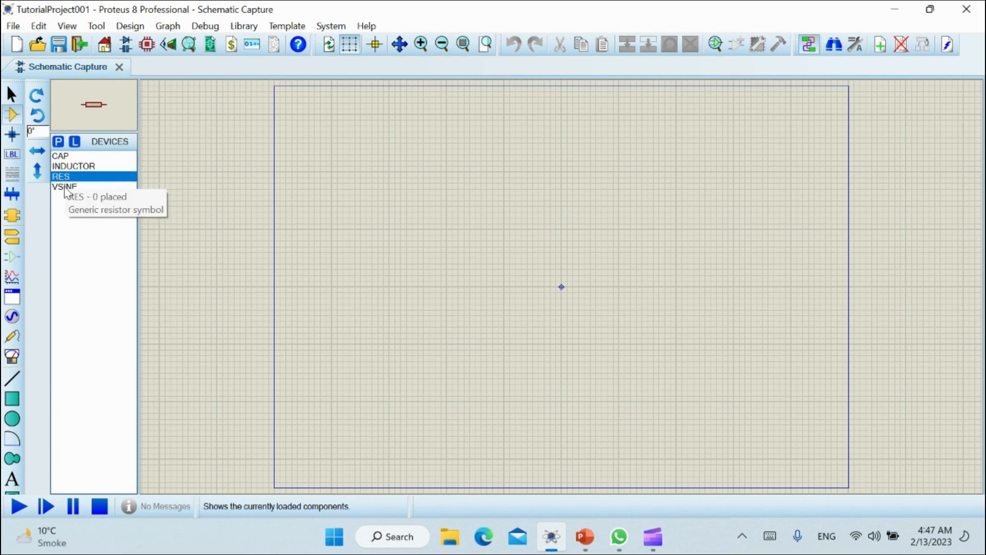
pyautogui.click(64, 188)
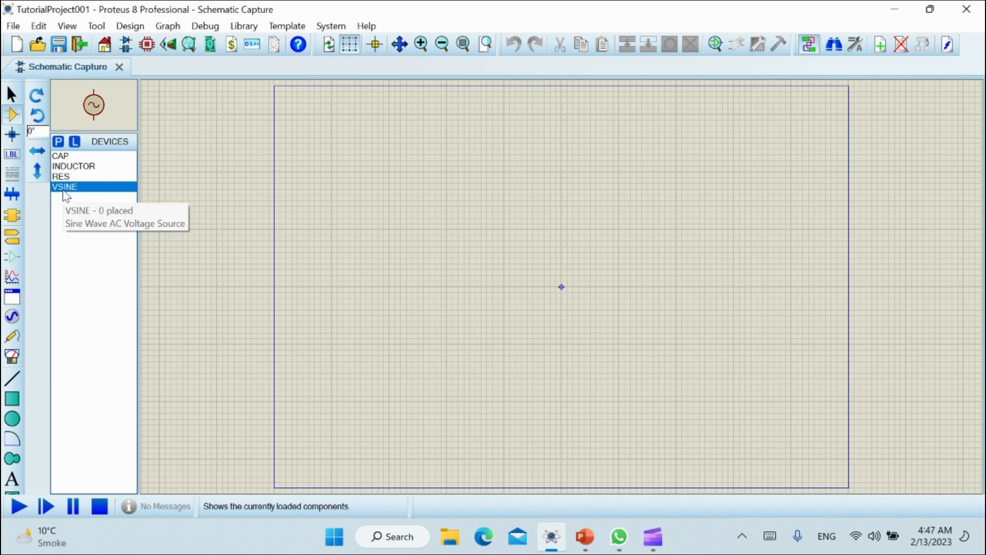
pyautogui.click(61, 156)
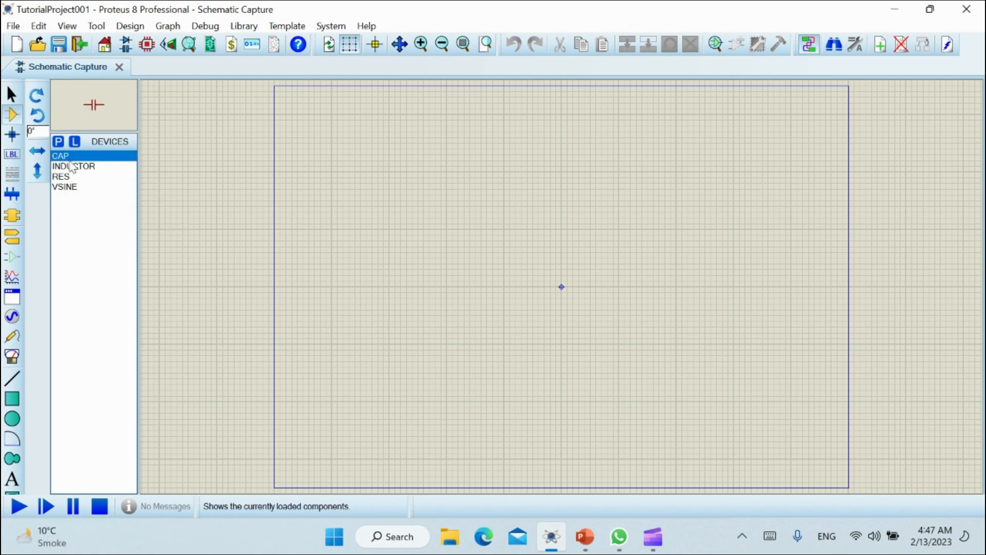
pyautogui.click(71, 166)
pyautogui.click(71, 177)
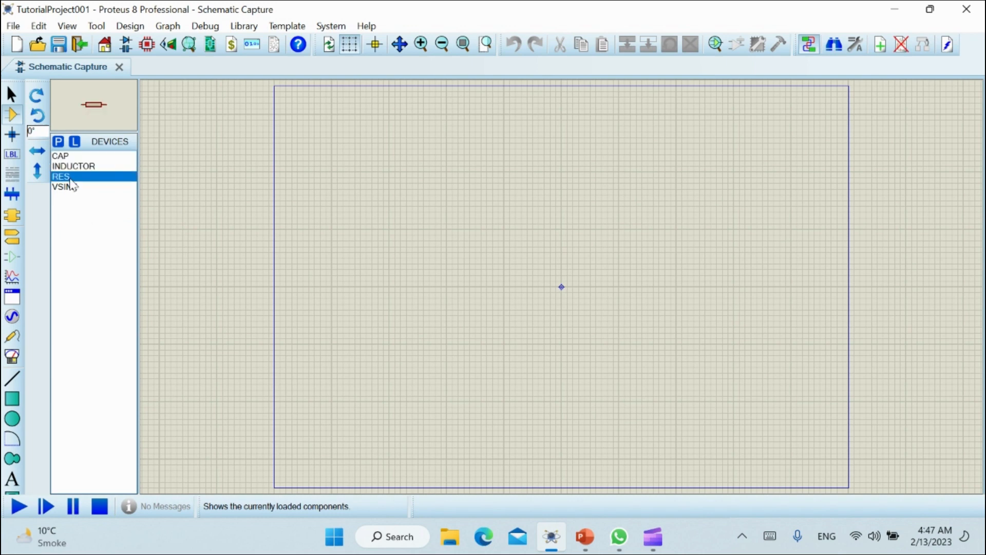
pyautogui.click(71, 157)
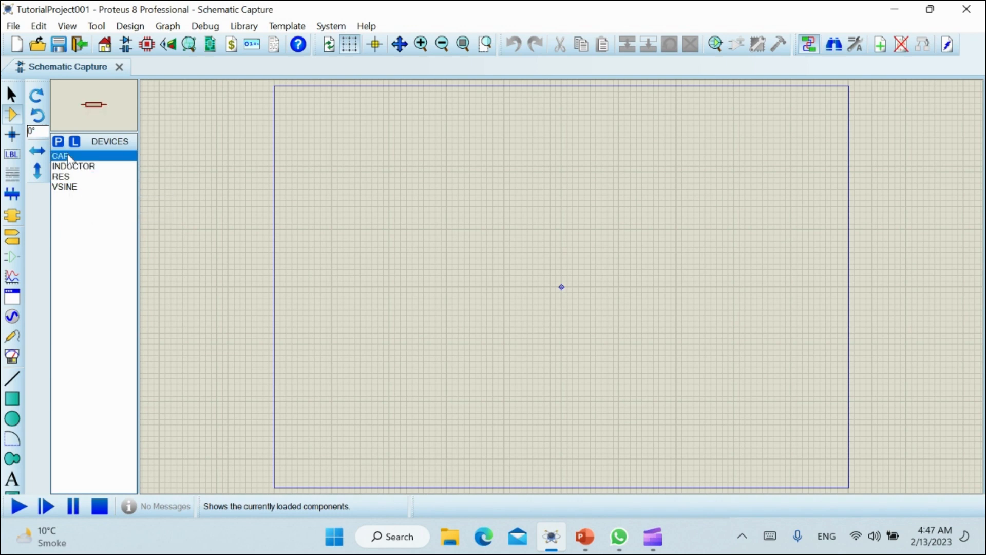
pyautogui.click(90, 167)
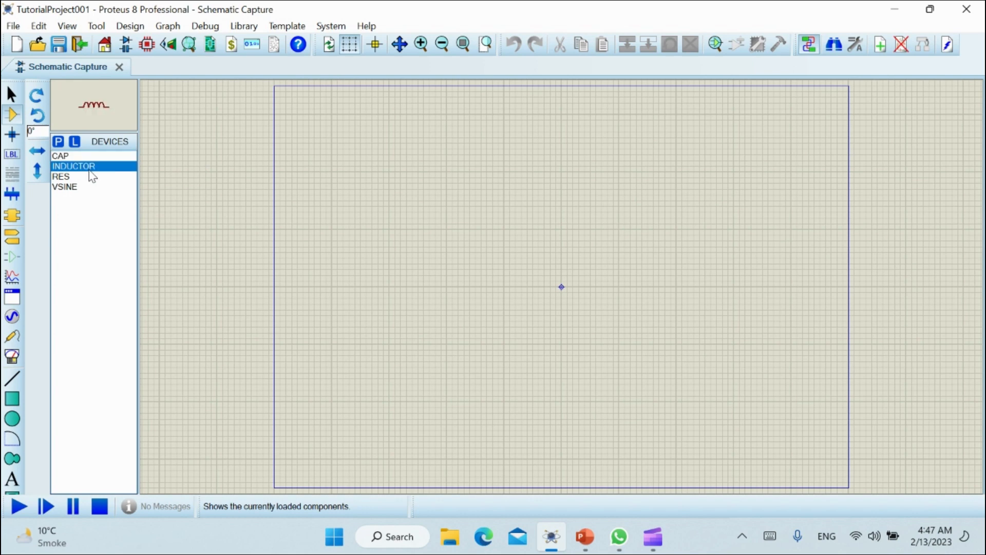
pyautogui.click(68, 177)
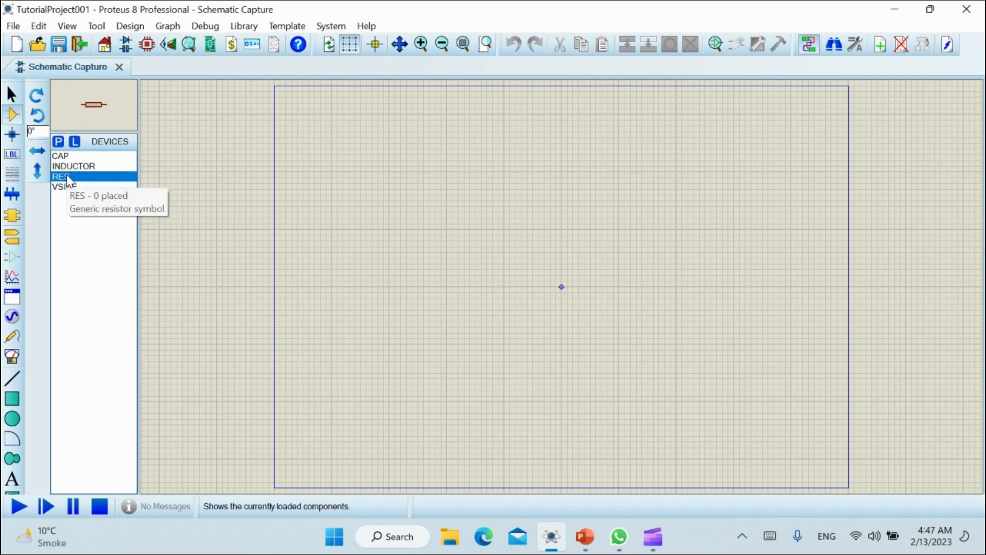
pyautogui.click(63, 158)
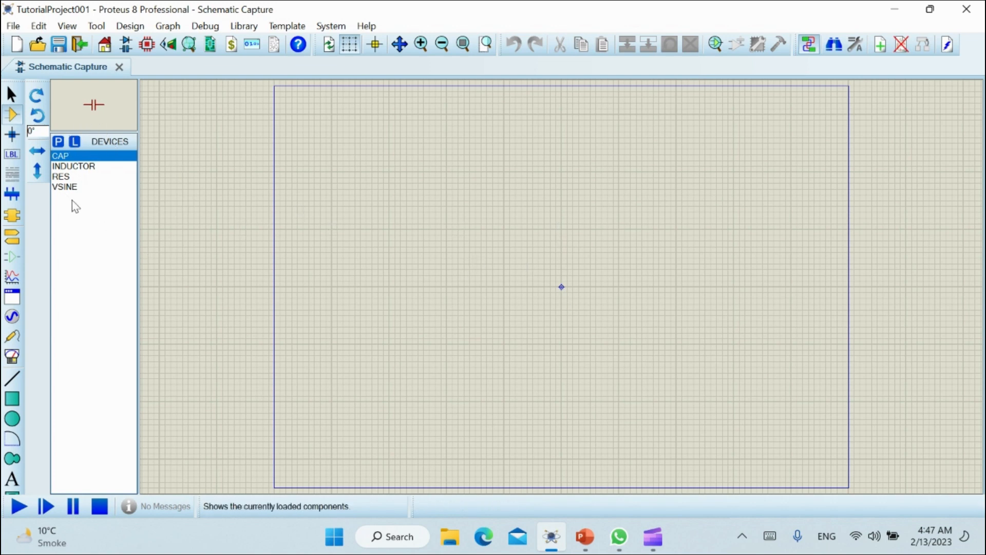
# Place the VSINE voltage source in the upper-left part of the schematic sheet.
pyautogui.click(65, 187)
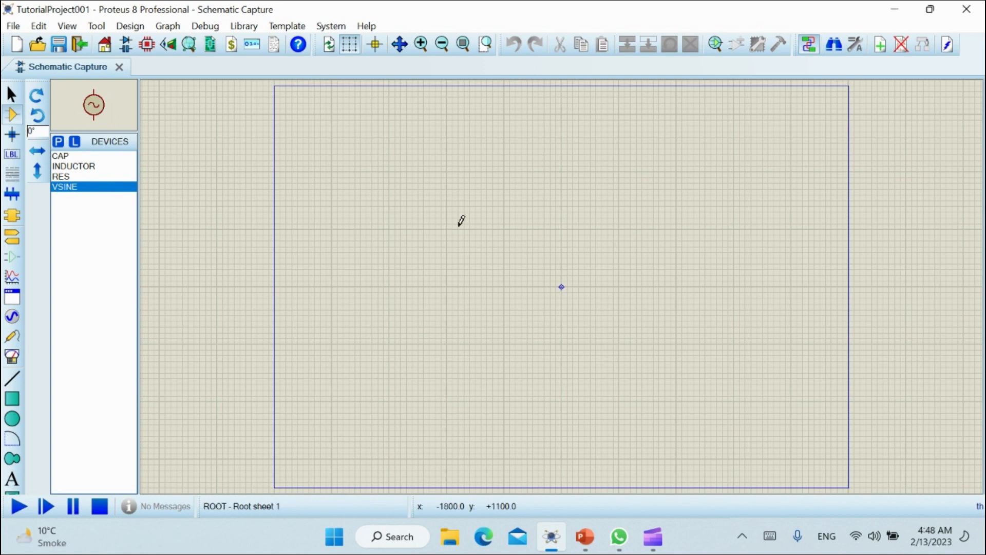
pyautogui.click(393, 231)
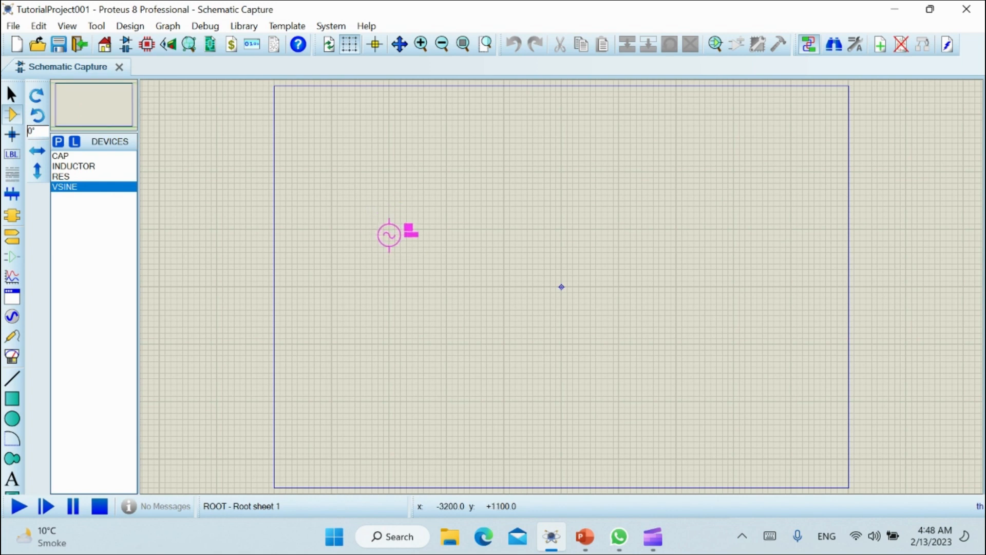
pyautogui.click(389, 235)
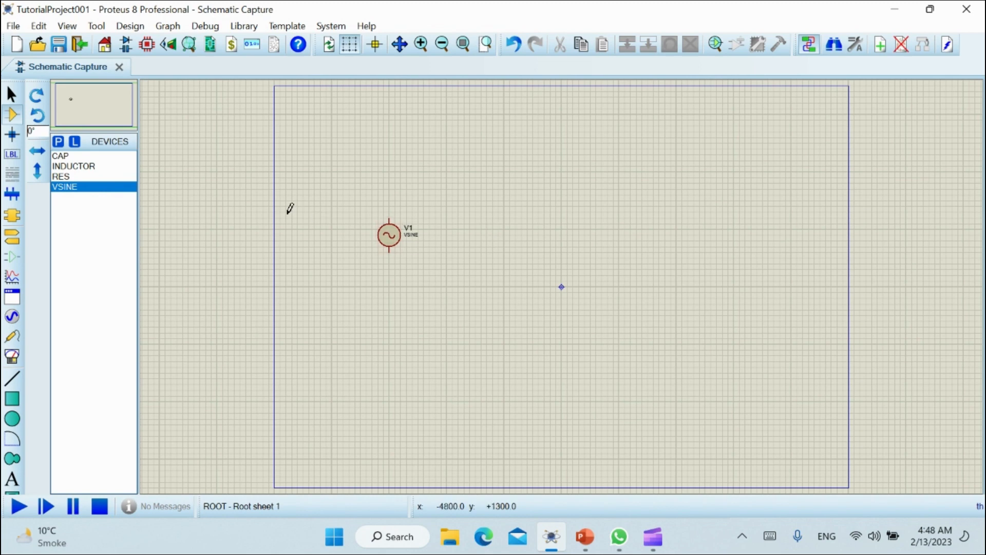
# Place a horizontal RES resistor above and to the right of the VSINE source.
pyautogui.click(58, 177)
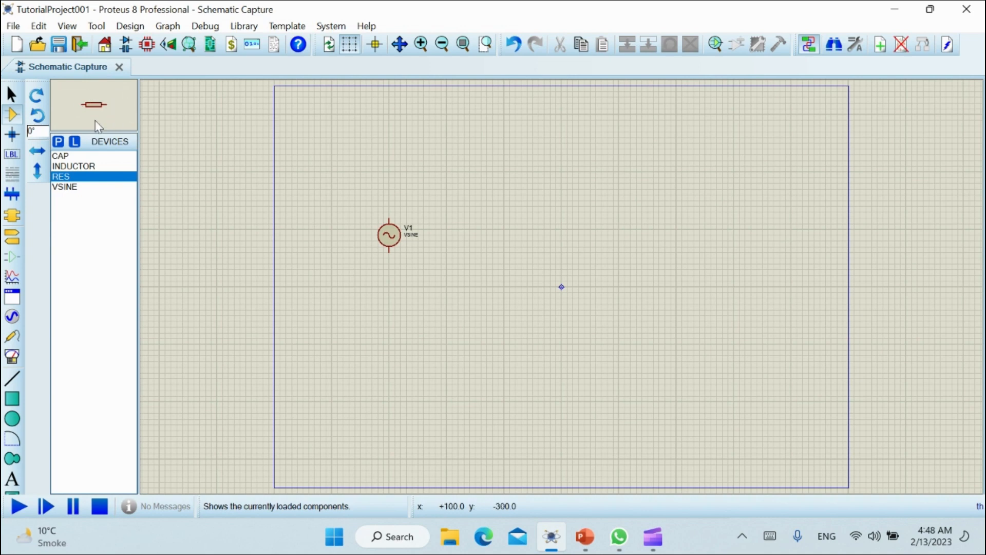
pyautogui.click(449, 194)
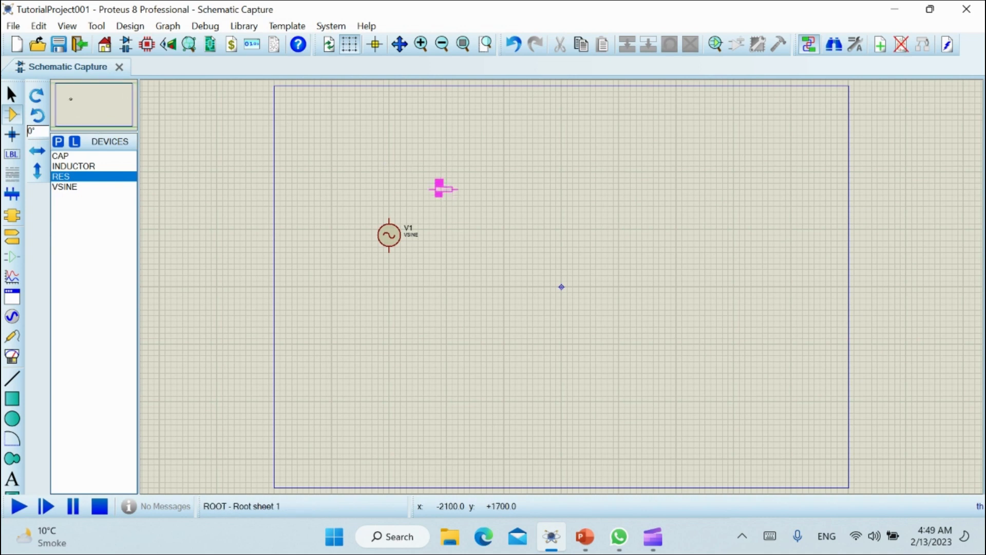
pyautogui.click(443, 189)
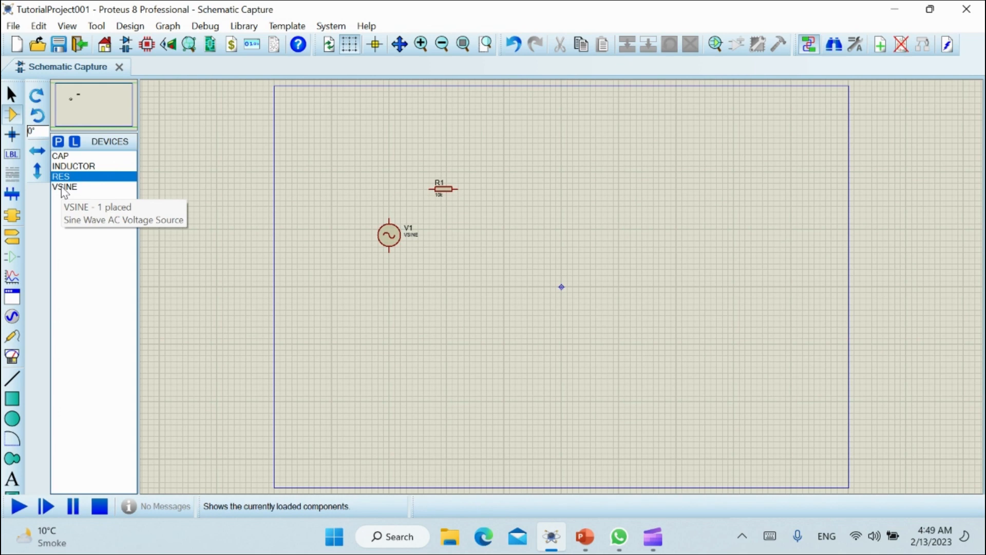
# Place a CAP capacitor rotated to -90° to the right of and slightly below resistor R1.
pyautogui.click(64, 156)
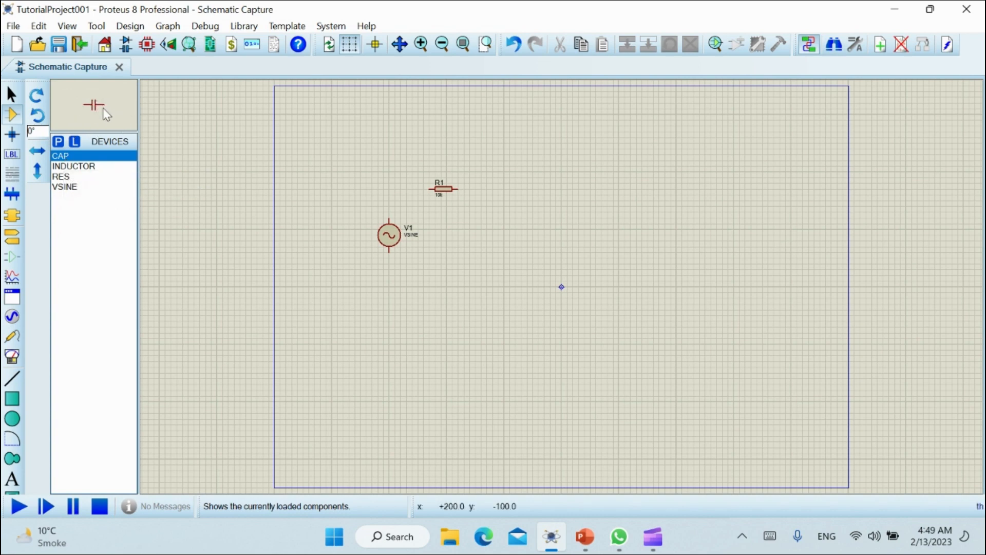
pyautogui.click(32, 99)
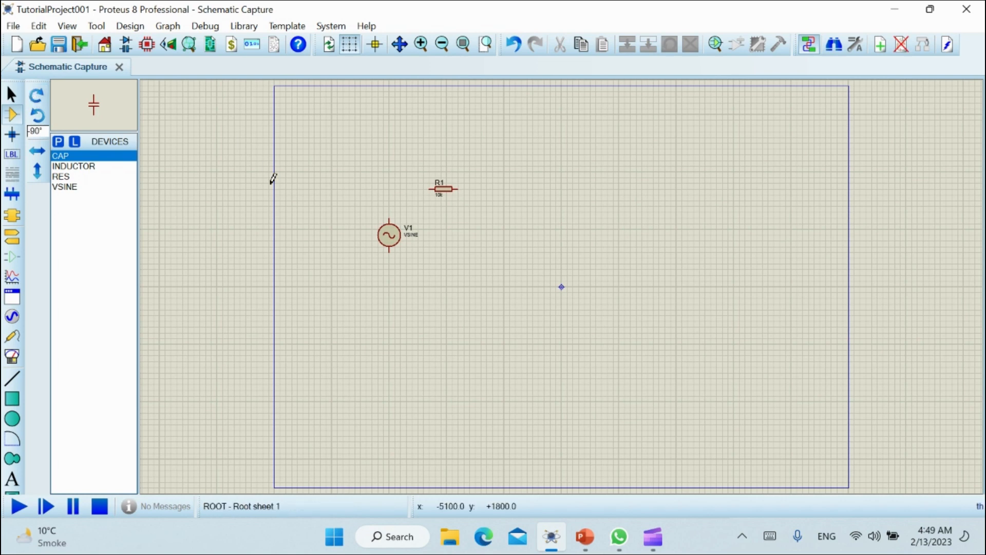
pyautogui.click(496, 210)
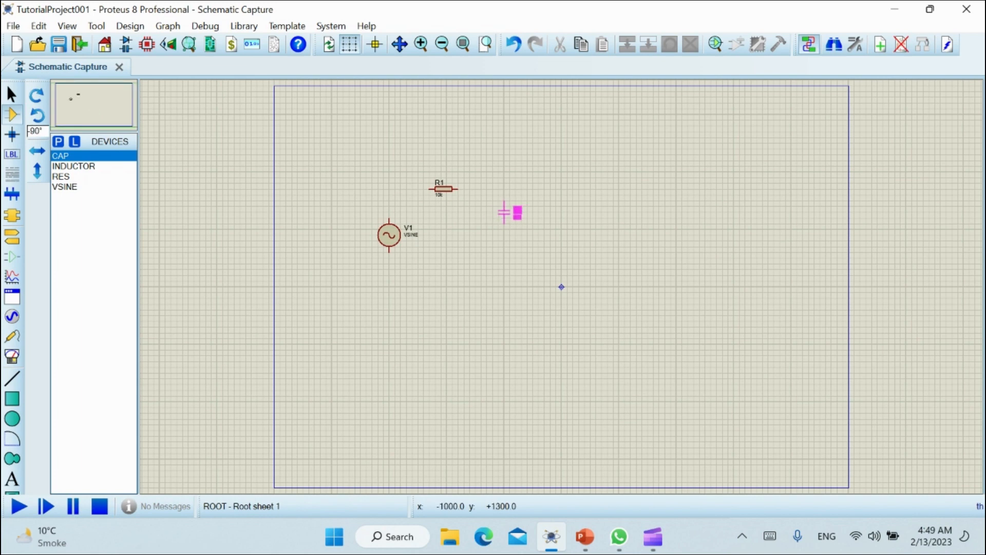
pyautogui.click(504, 212)
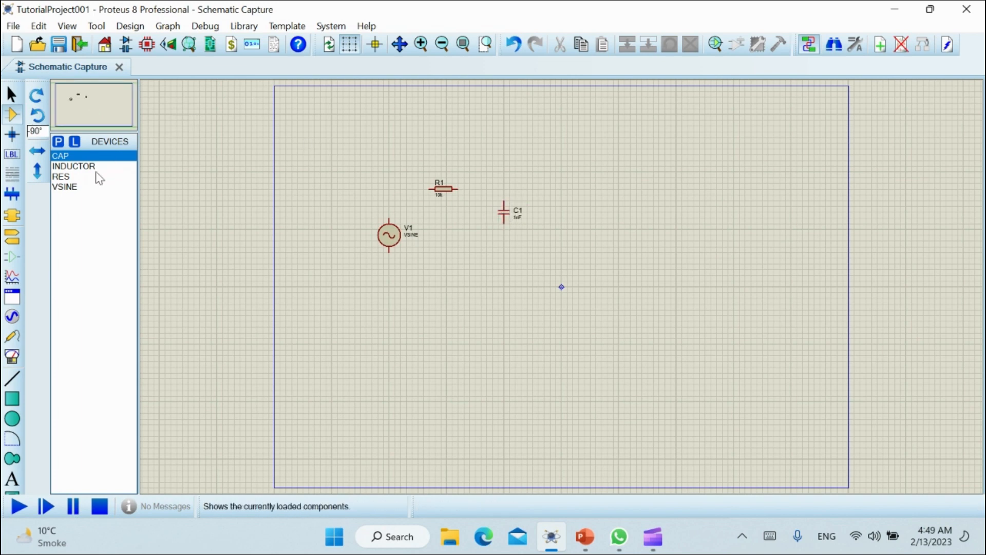
# Place a vertical RES resistor at -90° rotation directly below capacitor C1.
pyautogui.click(61, 177)
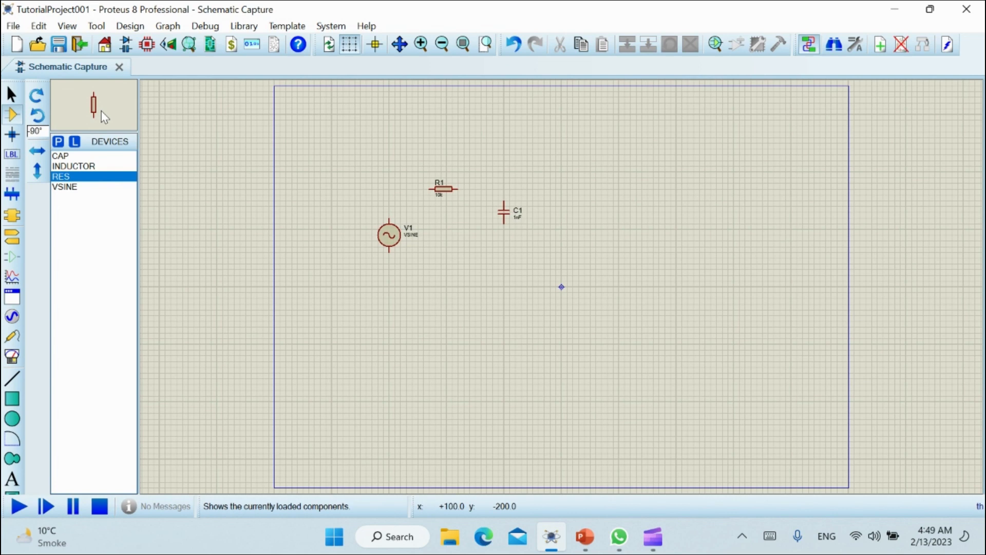
pyautogui.click(32, 131)
pyautogui.write('-')
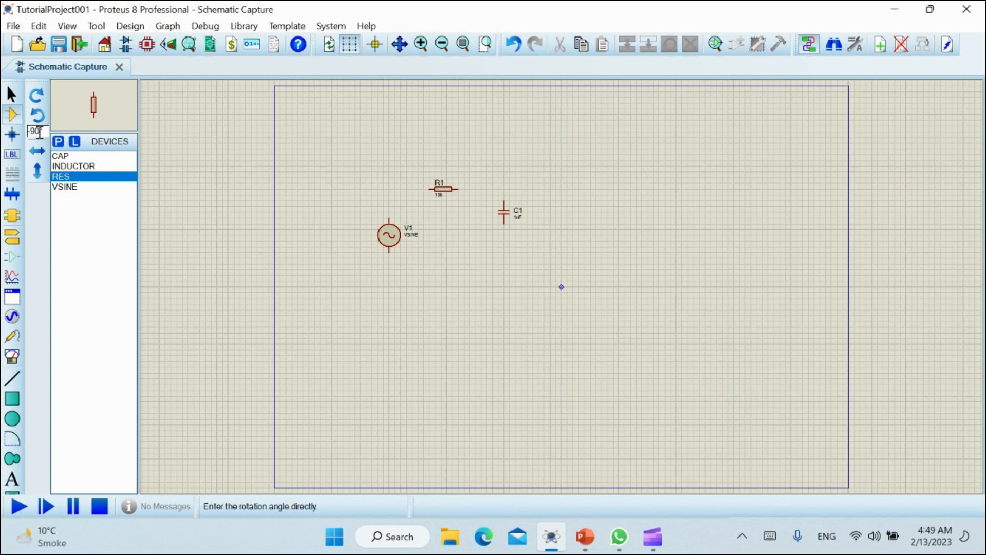
pyautogui.press('Return')
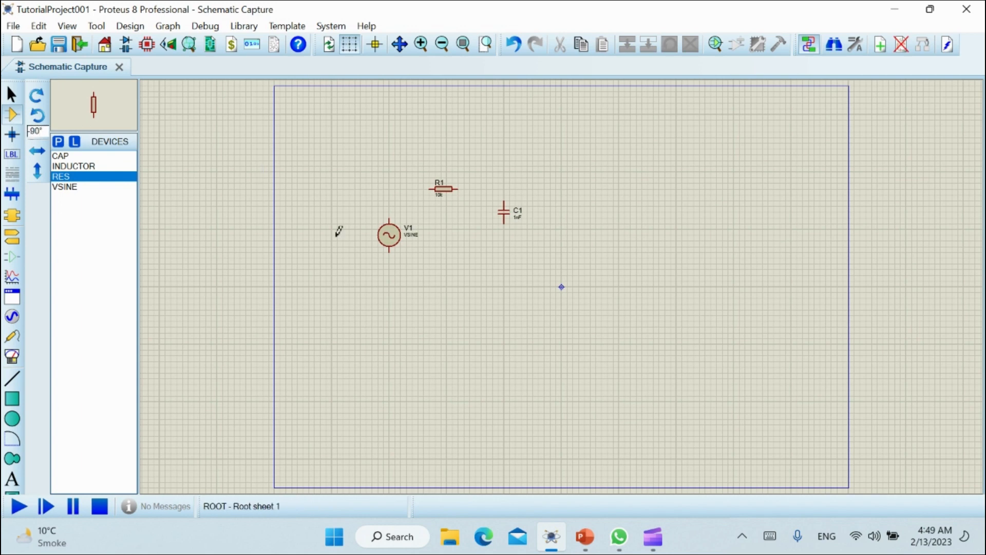
pyautogui.click(504, 261)
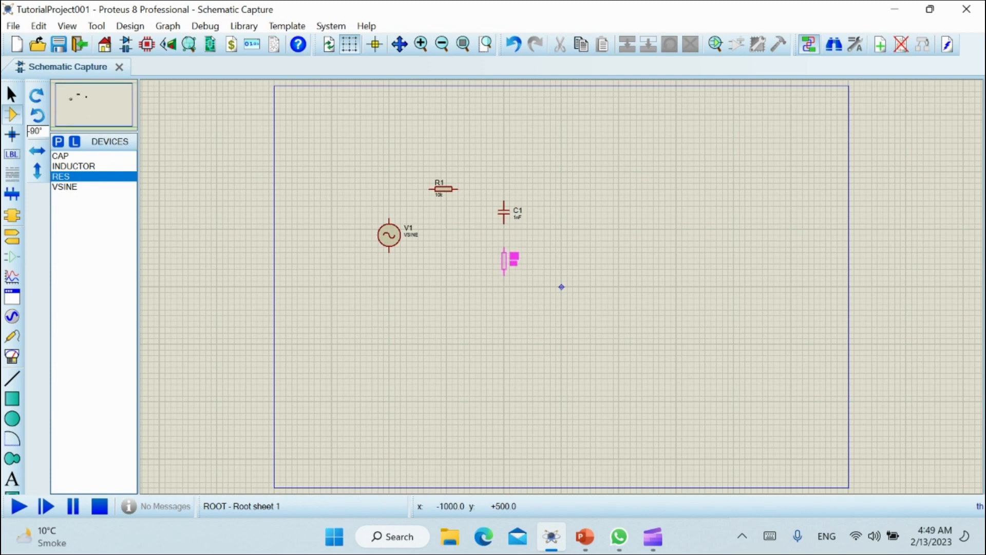
pyautogui.click(506, 254)
# Place a horizontal RES resistor at 0° rotation to the right of capacitor C1, level with R1.
pyautogui.click(68, 177)
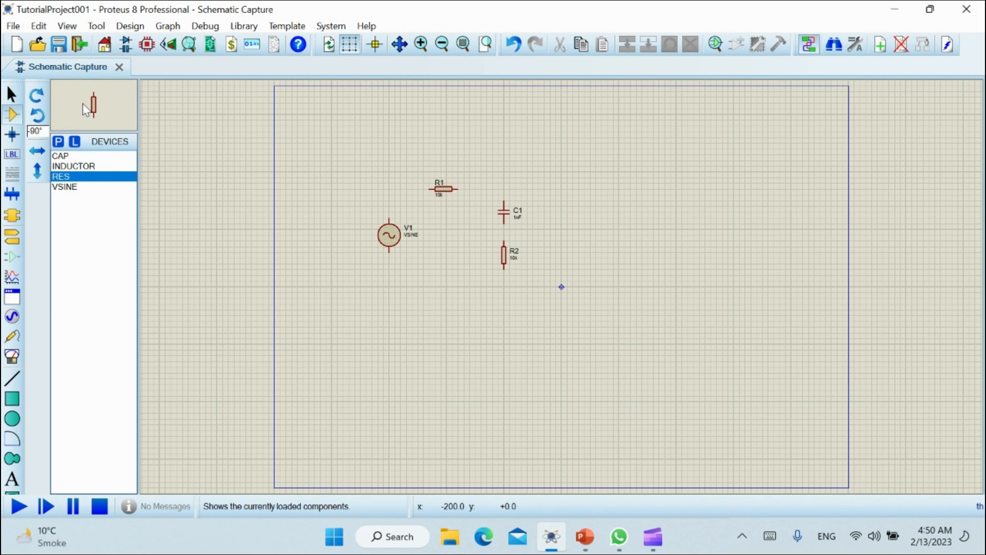
pyautogui.click(36, 96)
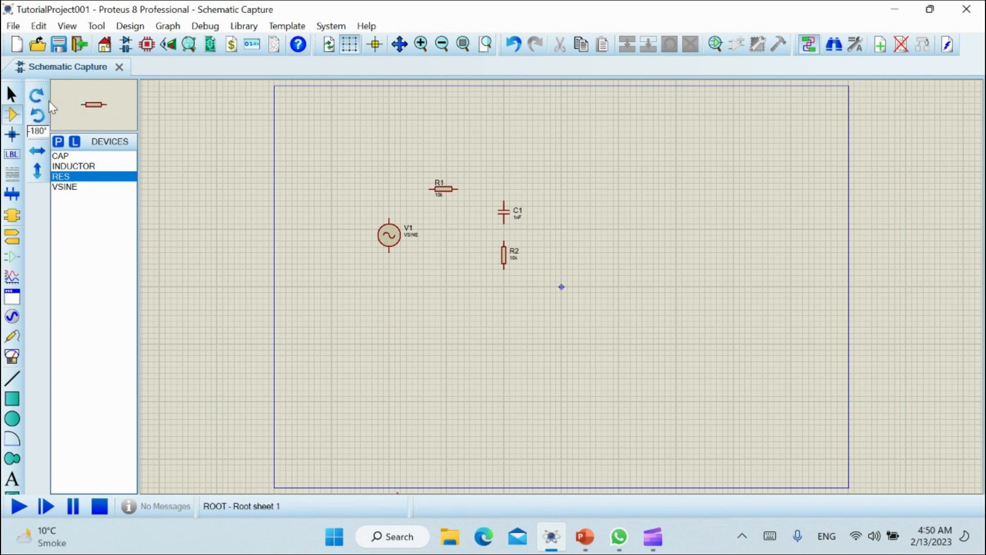
pyautogui.click(39, 100)
pyautogui.click(39, 101)
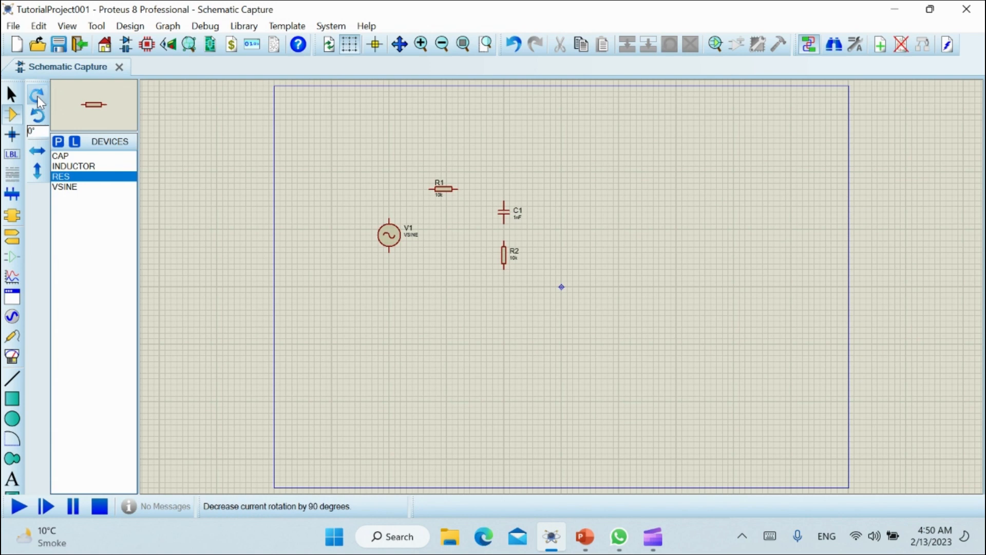
pyautogui.click(568, 181)
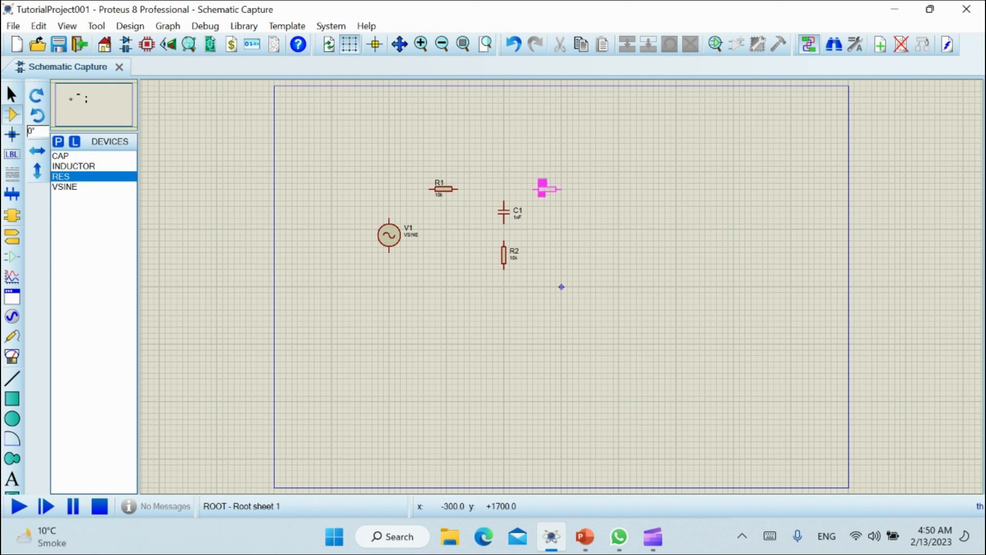
pyautogui.click(551, 190)
# Place an INDUCTOR rotated to 90° to the right of and below resistor R3, level with V1.
pyautogui.click(420, 47)
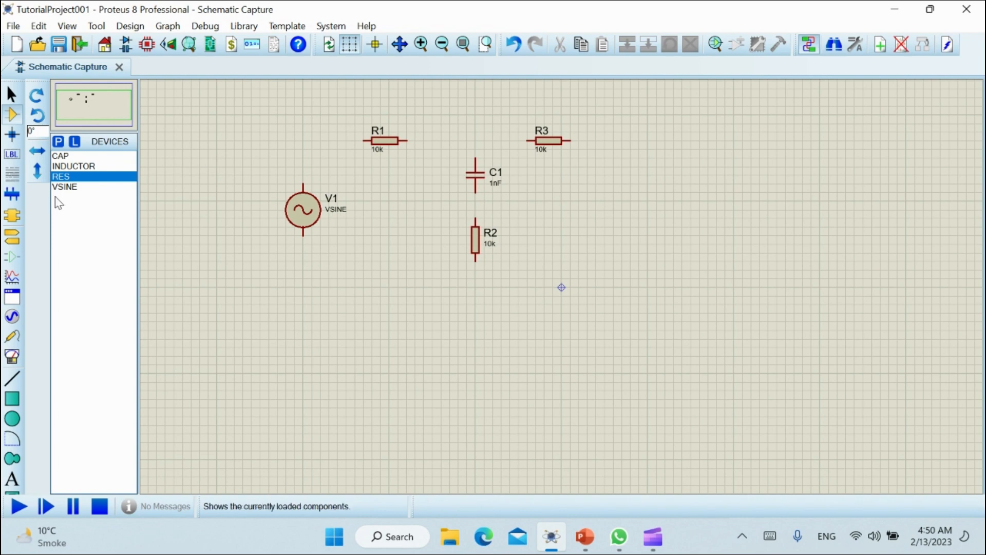
pyautogui.click(85, 168)
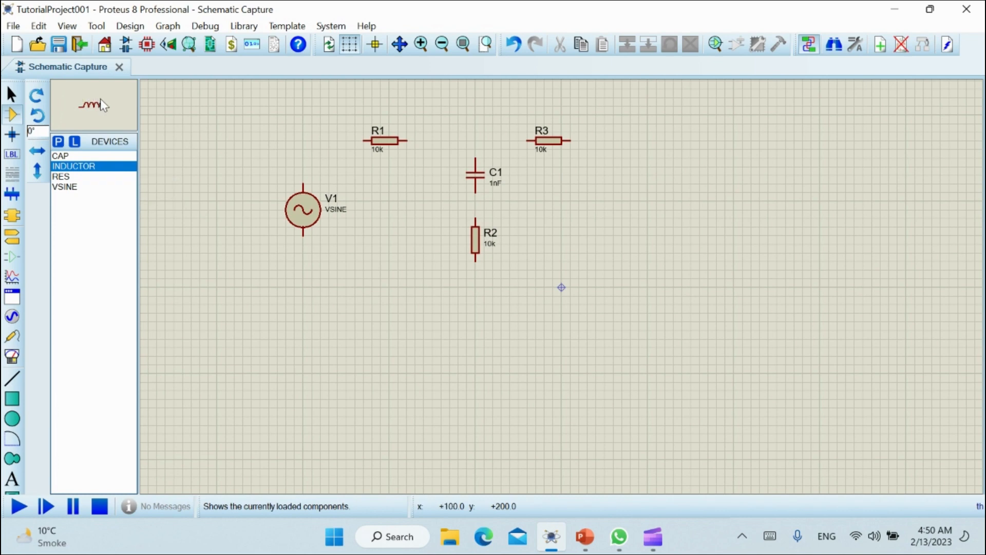
pyautogui.click(38, 116)
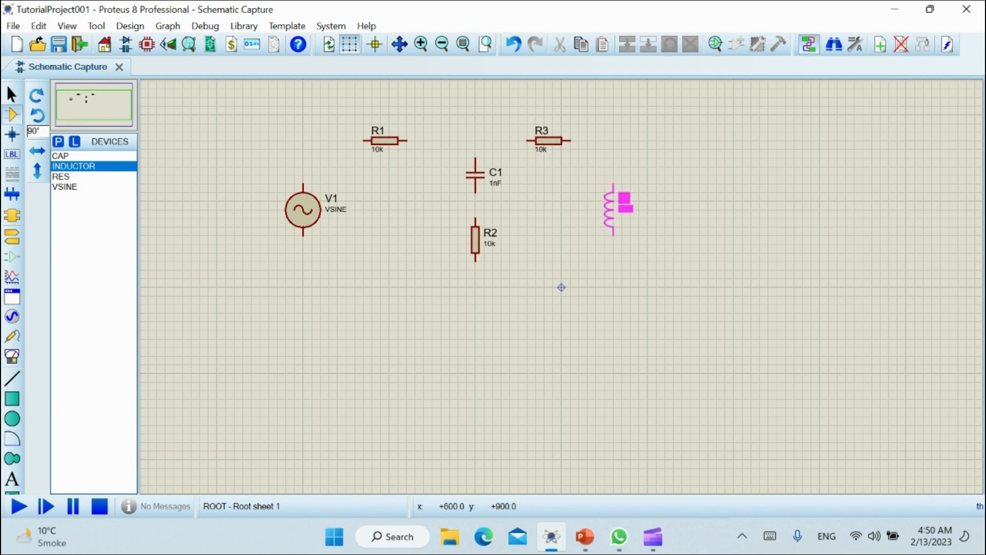
pyautogui.click(615, 209)
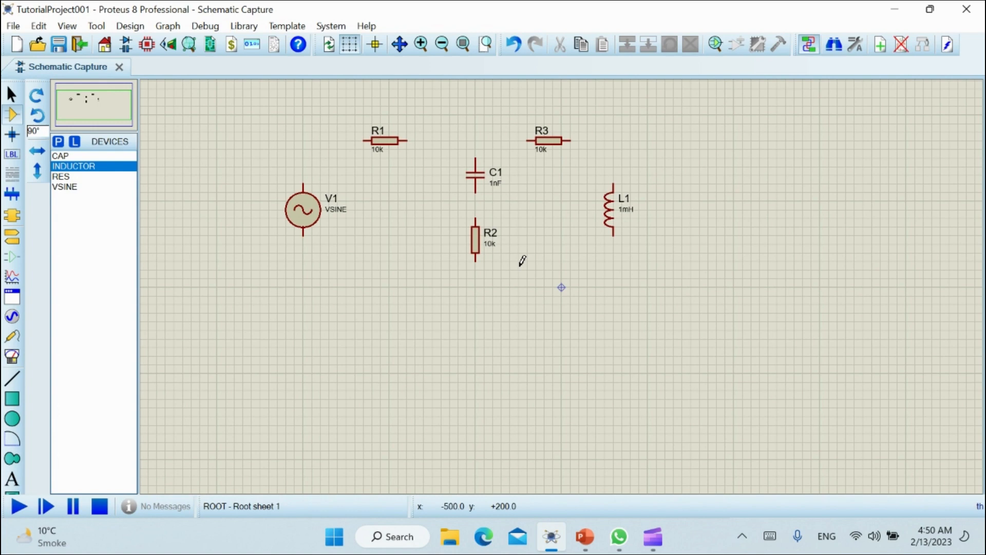
# Wire the upper terminal of V1 to the near end of R1, and R1's other end to R3.
pyautogui.click(11, 96)
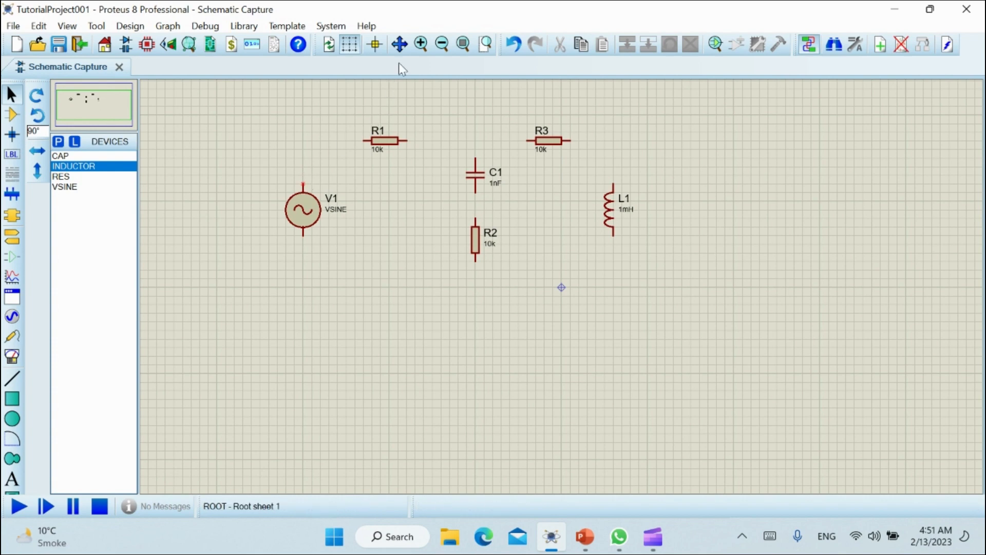
pyautogui.click(421, 44)
pyautogui.click(422, 44)
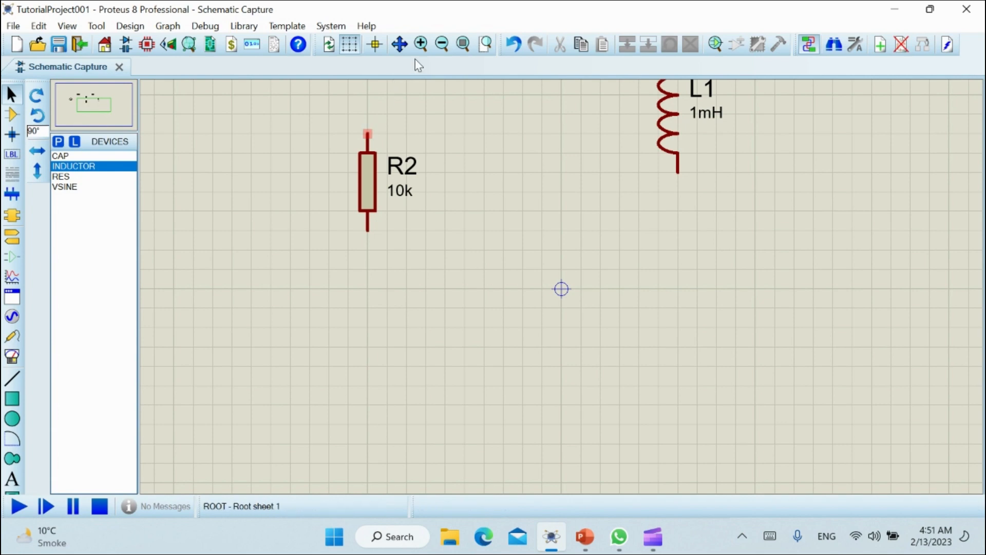
pyautogui.click(442, 45)
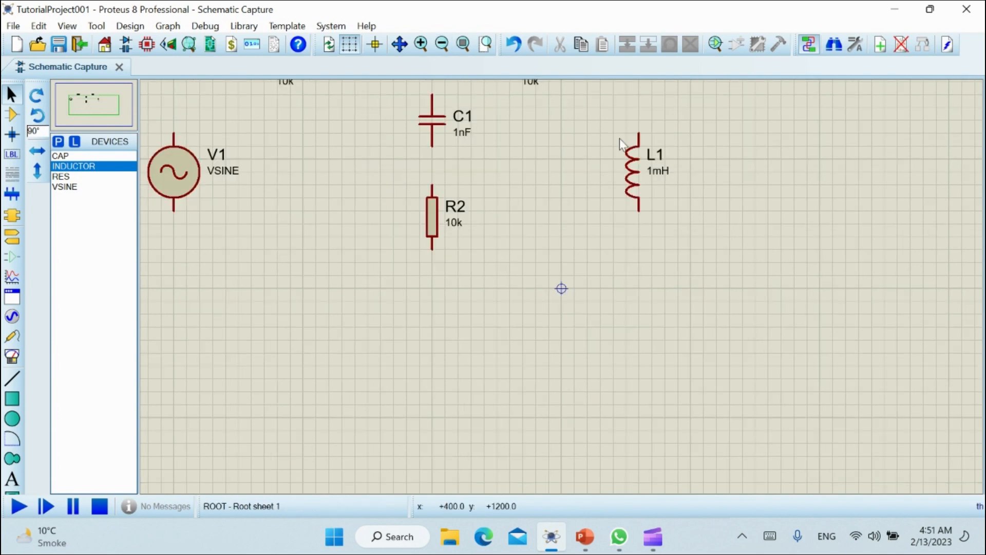
pyautogui.click(97, 108)
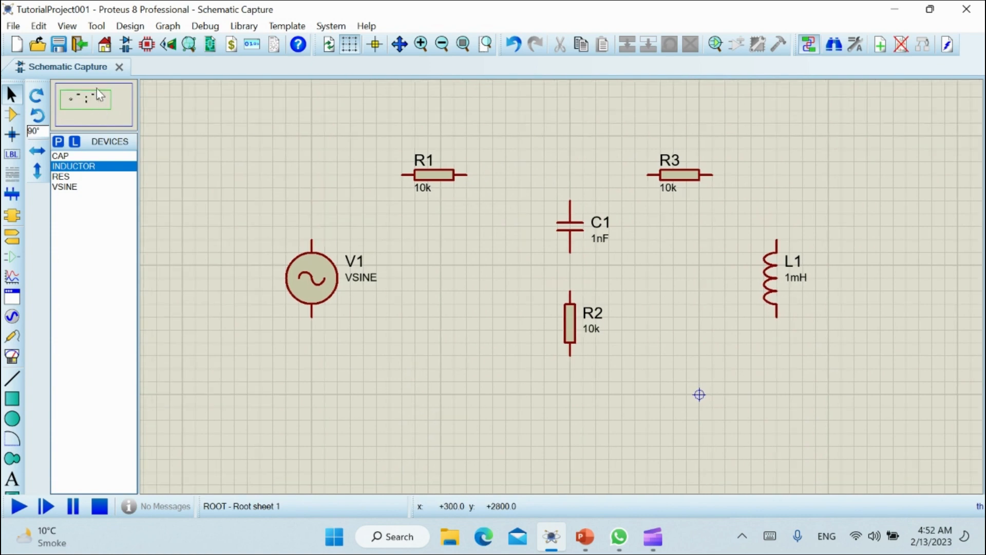
pyautogui.click(93, 103)
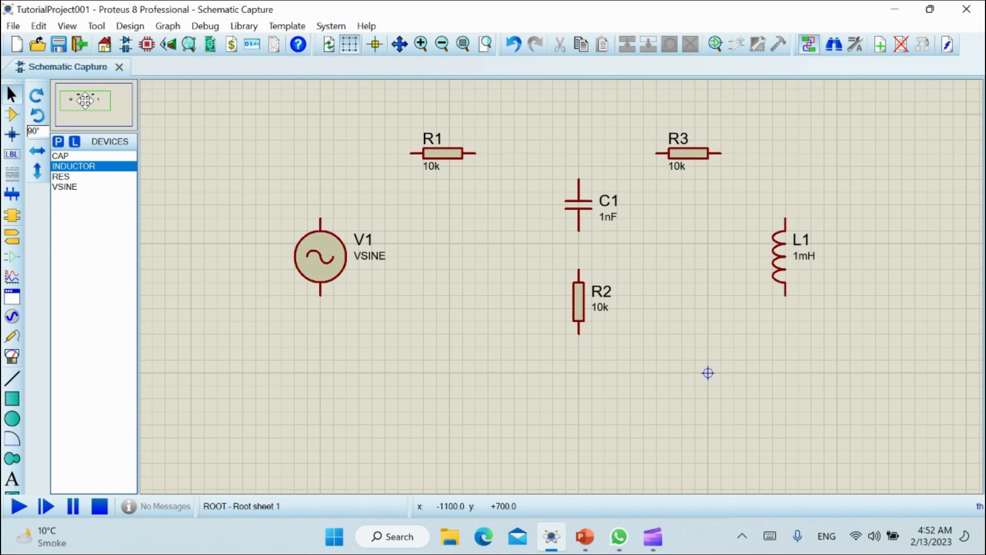
pyautogui.click(85, 99)
pyautogui.click(322, 215)
pyautogui.click(412, 152)
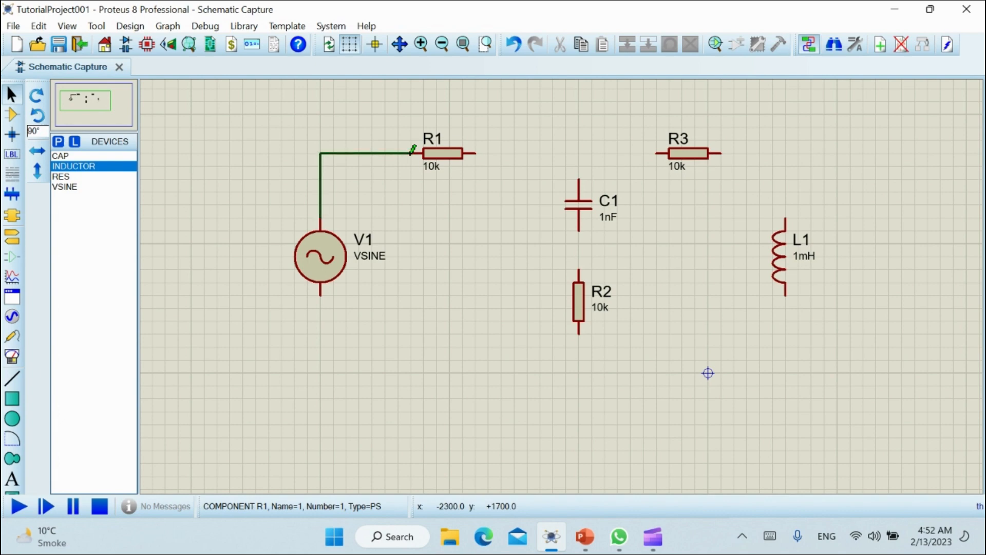
pyautogui.click(476, 153)
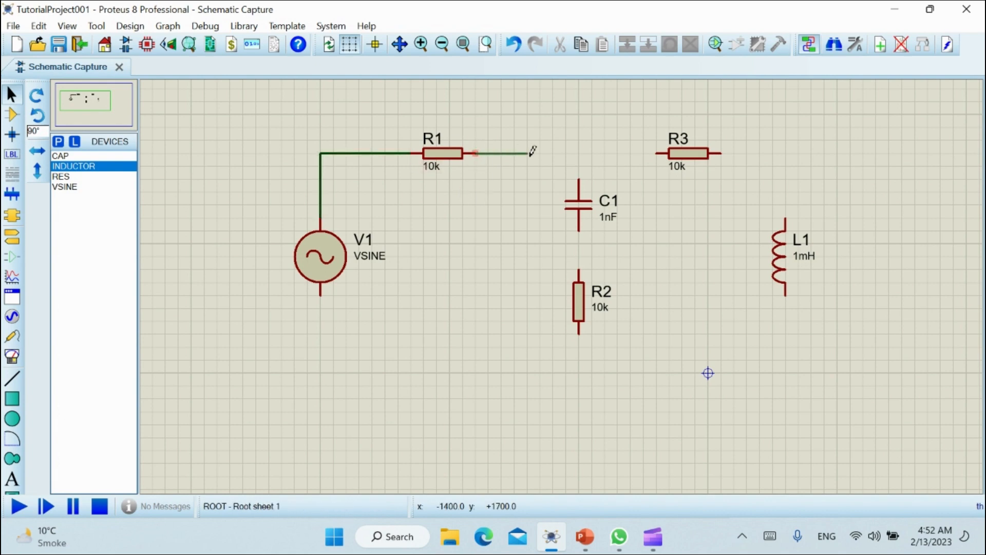
pyautogui.click(660, 153)
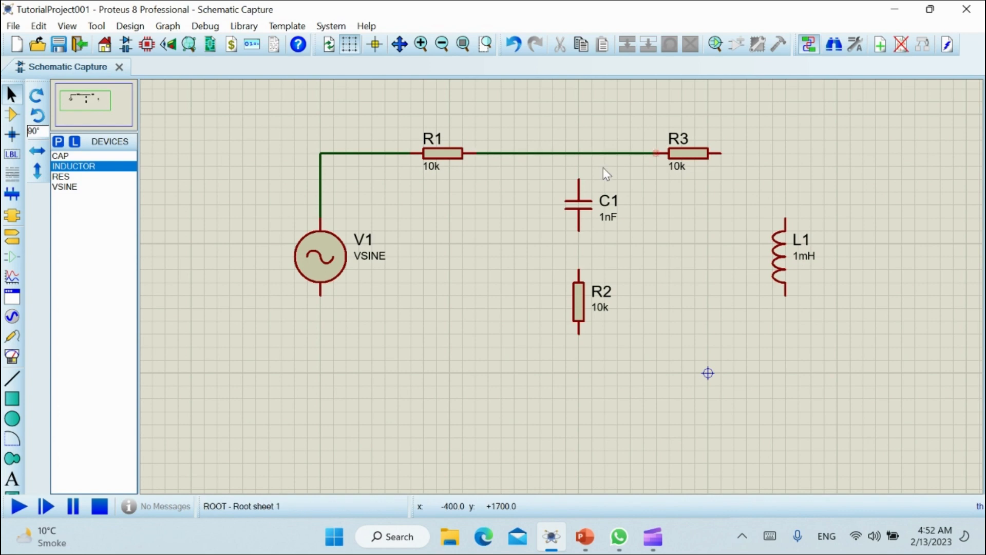
# Connect the upper terminal of C1 to the wire between R1 and R3, and its lower terminal to R2.
pyautogui.click(579, 179)
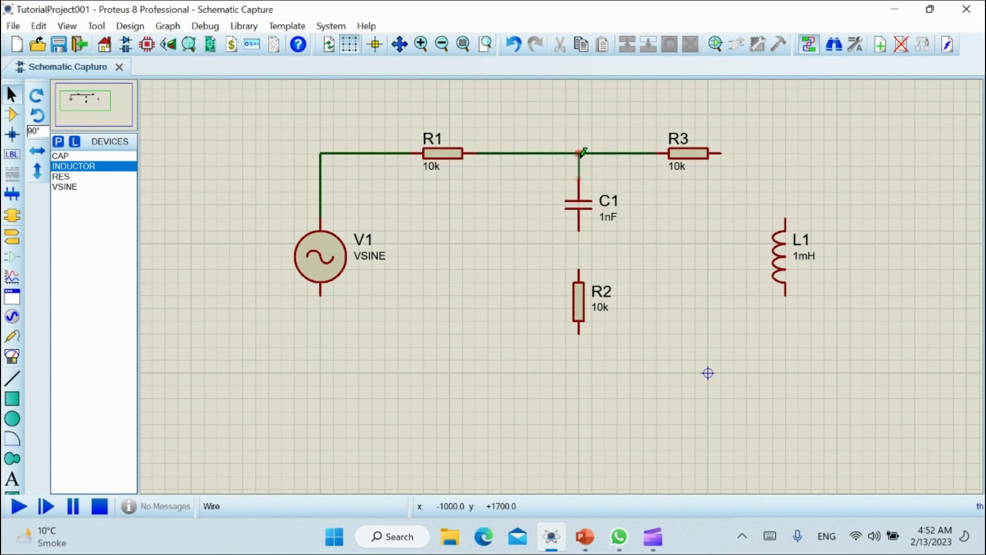
pyautogui.click(580, 153)
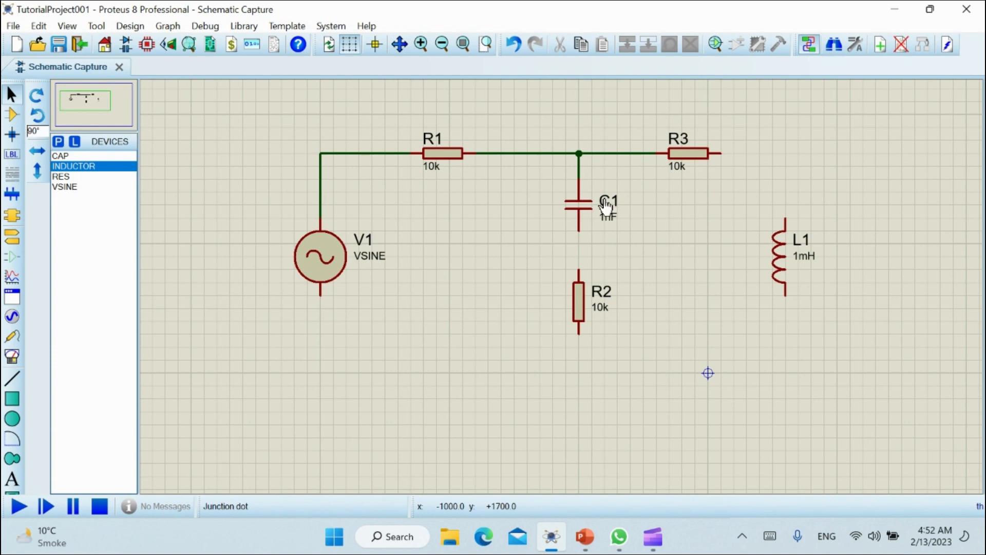
pyautogui.click(579, 231)
pyautogui.click(579, 271)
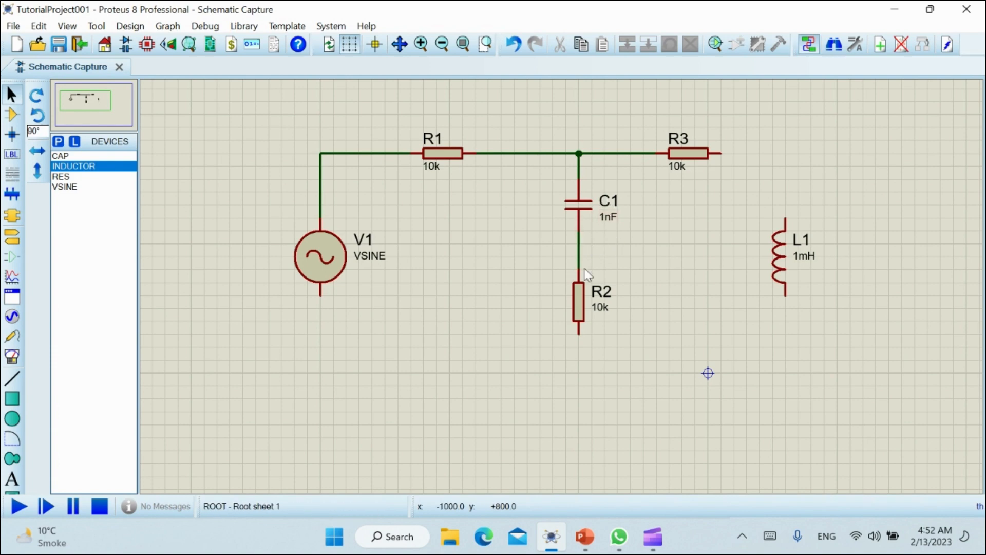
# Wire R3's free end to the upper terminal of L1, and join the lower terminals of V1, L1 and R2 with a return wire.
pyautogui.click(721, 153)
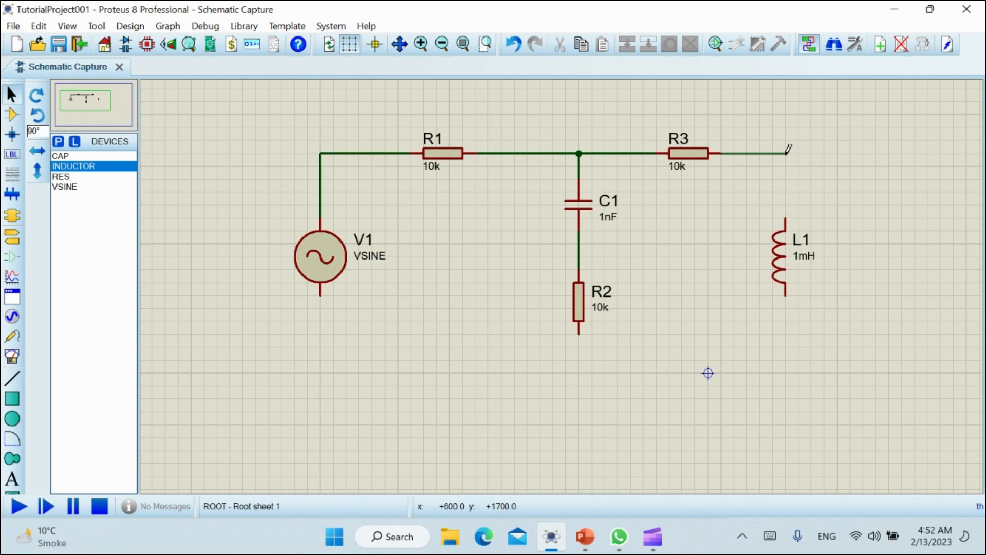
pyautogui.click(789, 212)
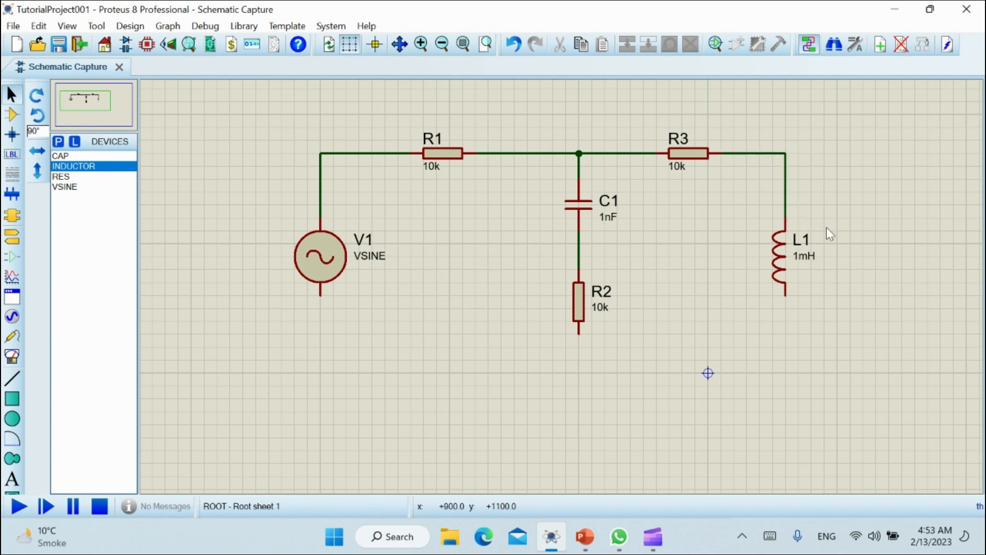
pyautogui.click(322, 303)
pyautogui.click(321, 346)
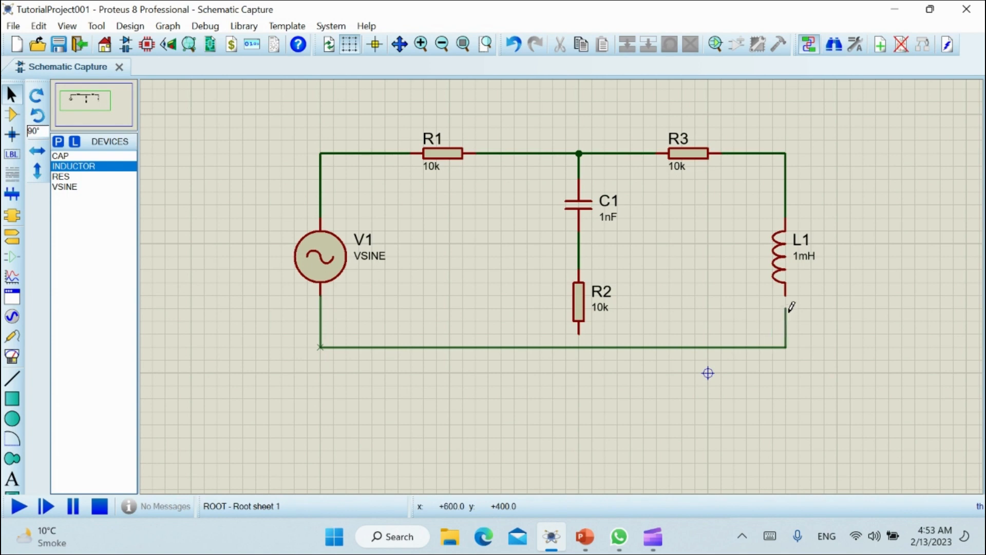
pyautogui.click(786, 297)
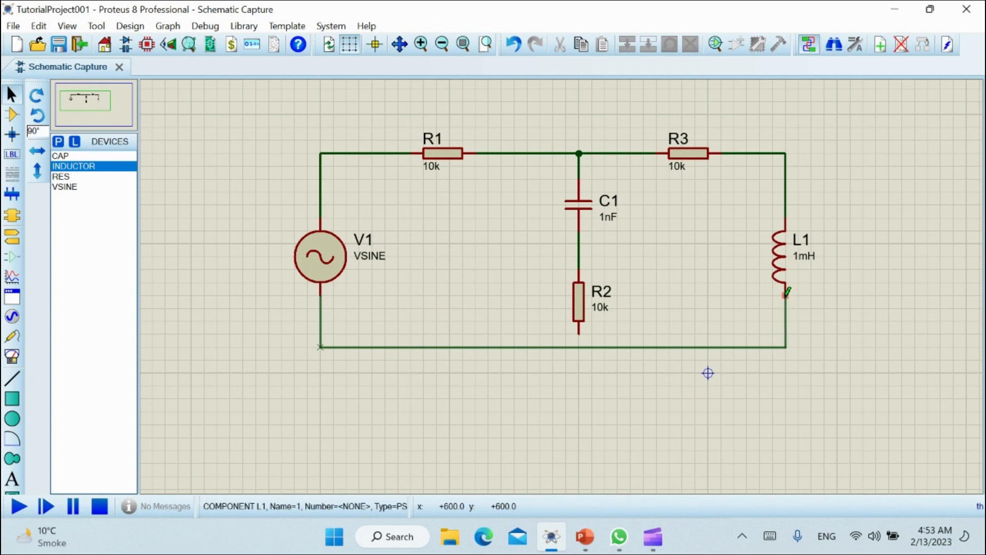
pyautogui.click(579, 345)
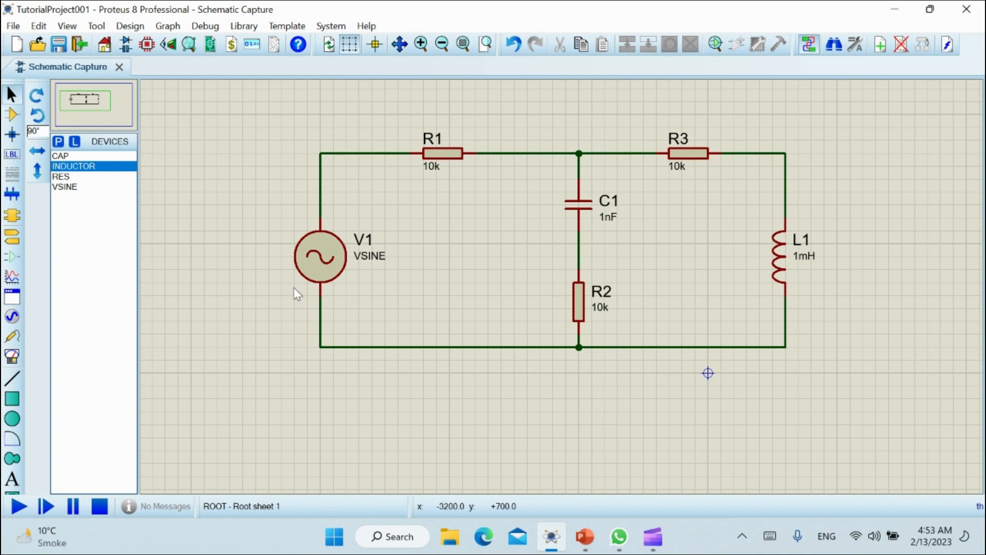
# Place a GROUND terminal below the return wire between V1 and R2, and wire it up to that wire.
pyautogui.click(17, 245)
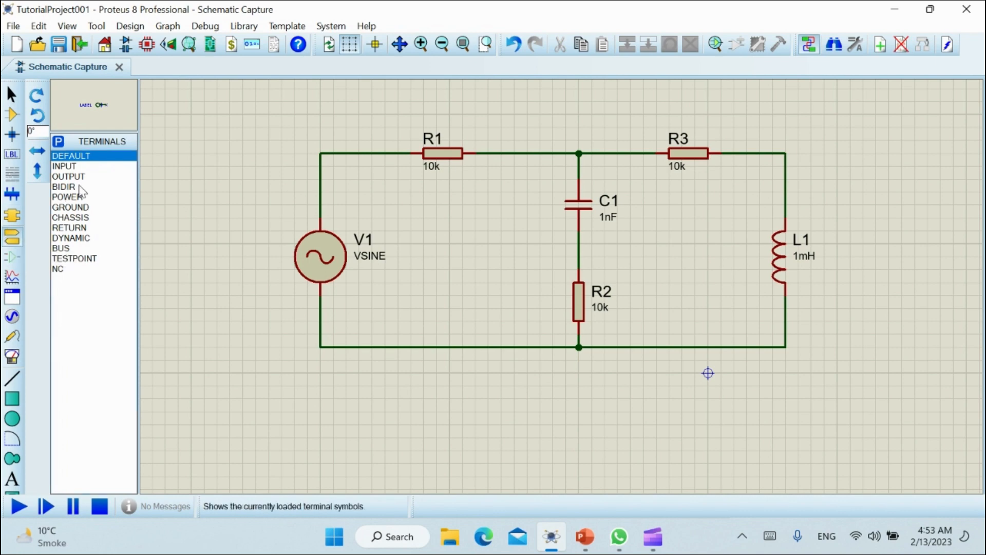
pyautogui.click(77, 210)
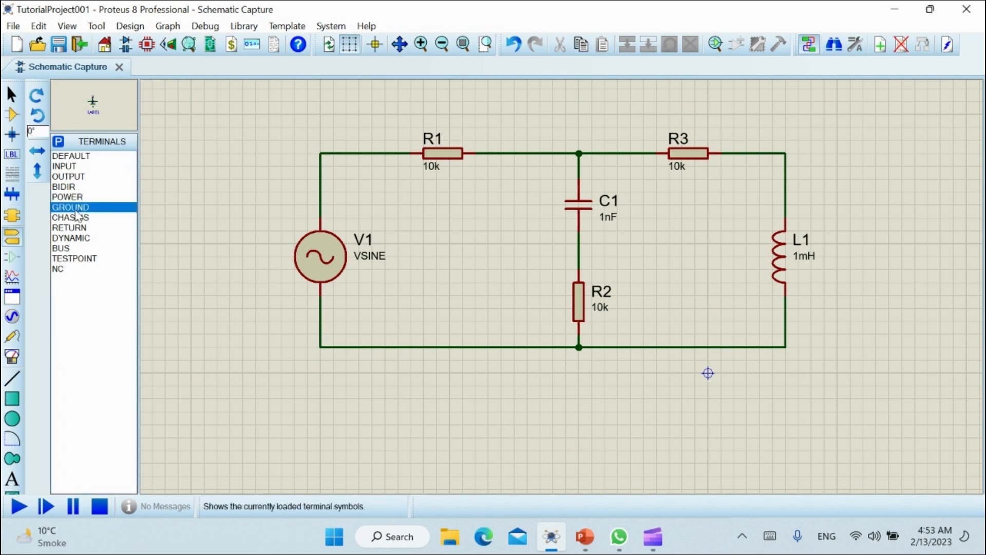
pyautogui.click(451, 365)
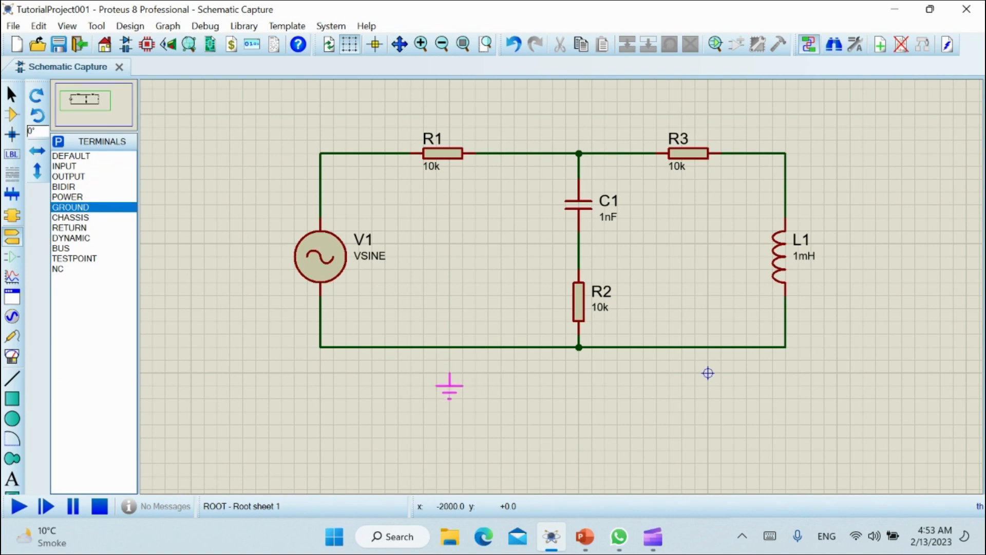
pyautogui.click(450, 386)
pyautogui.click(450, 373)
pyautogui.click(450, 347)
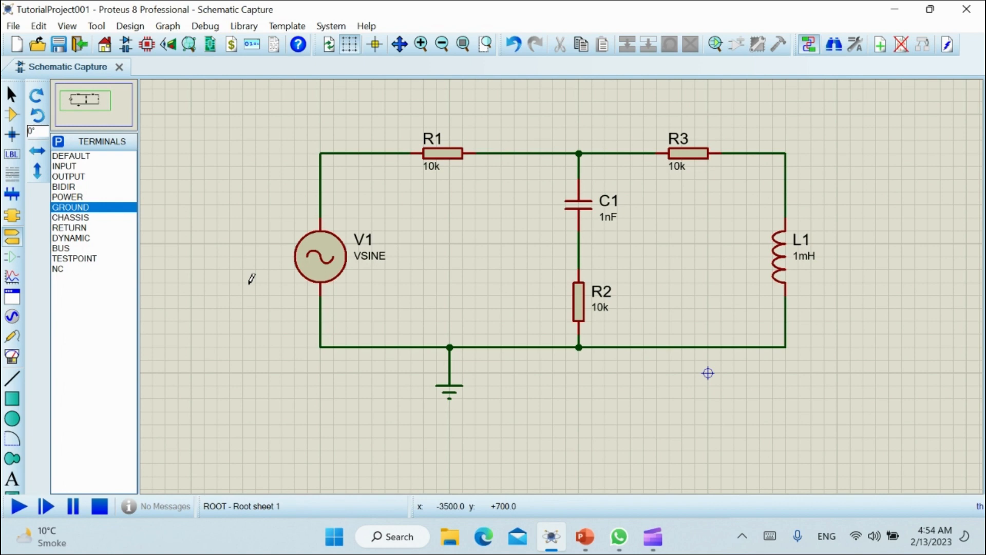
pyautogui.click(17, 98)
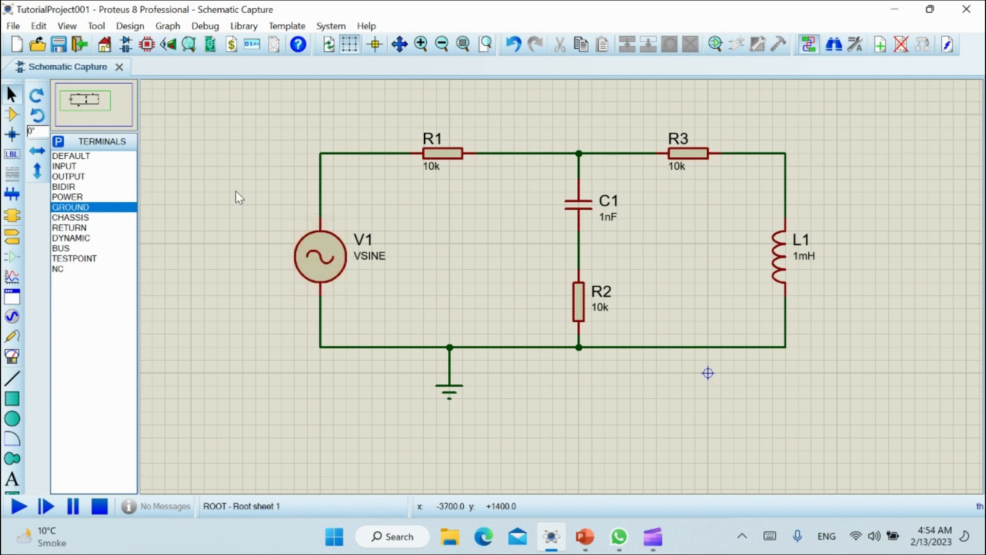
pyautogui.click(322, 258)
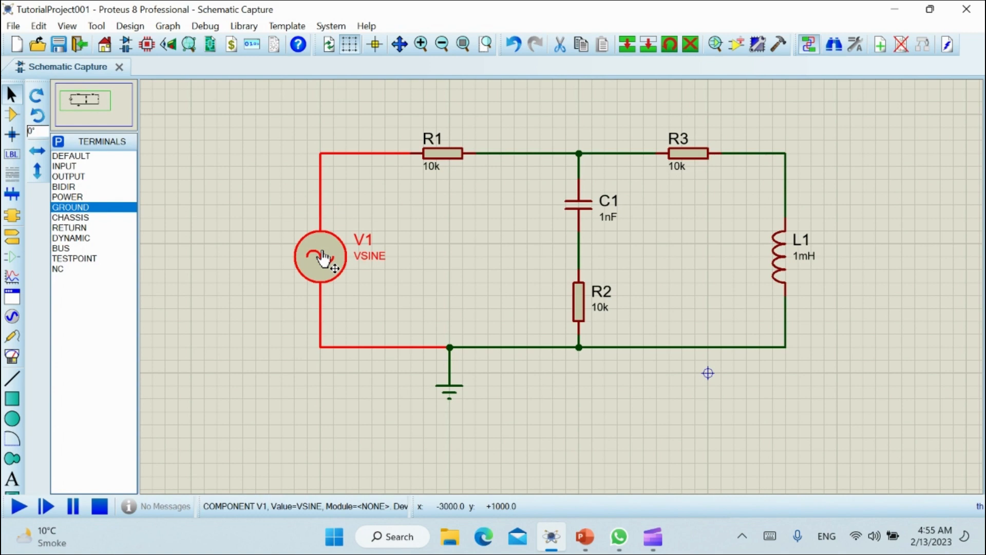
pyautogui.rightClick(323, 257)
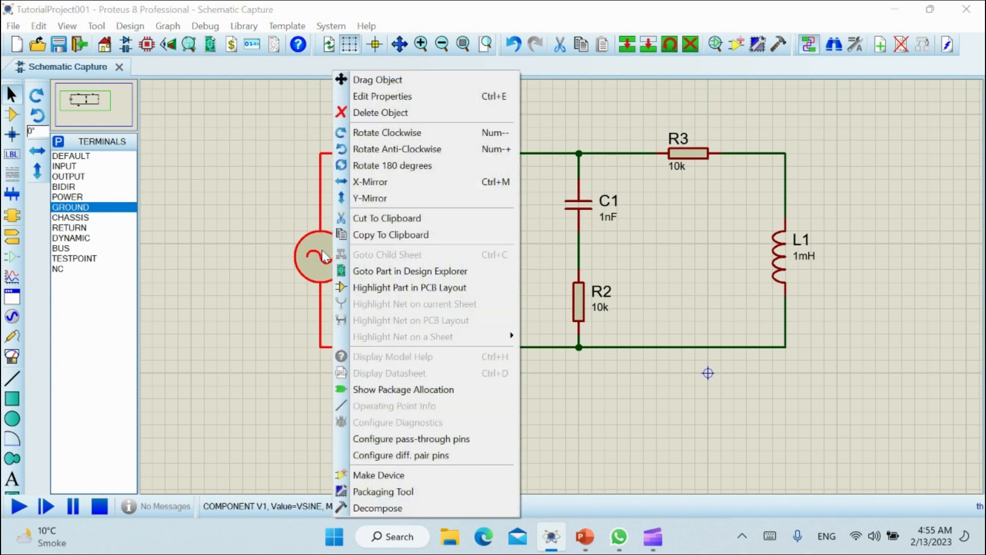
pyautogui.click(408, 98)
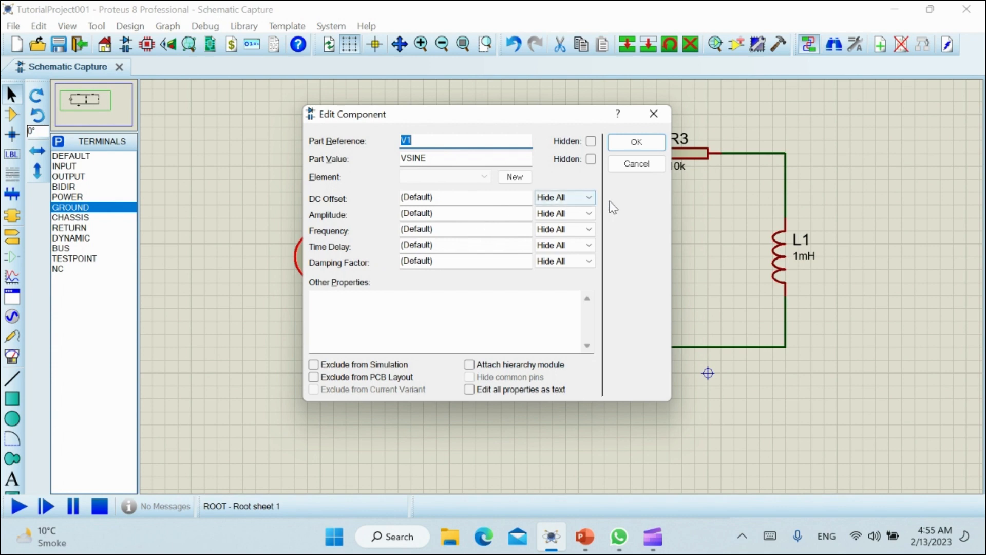
pyautogui.click(632, 164)
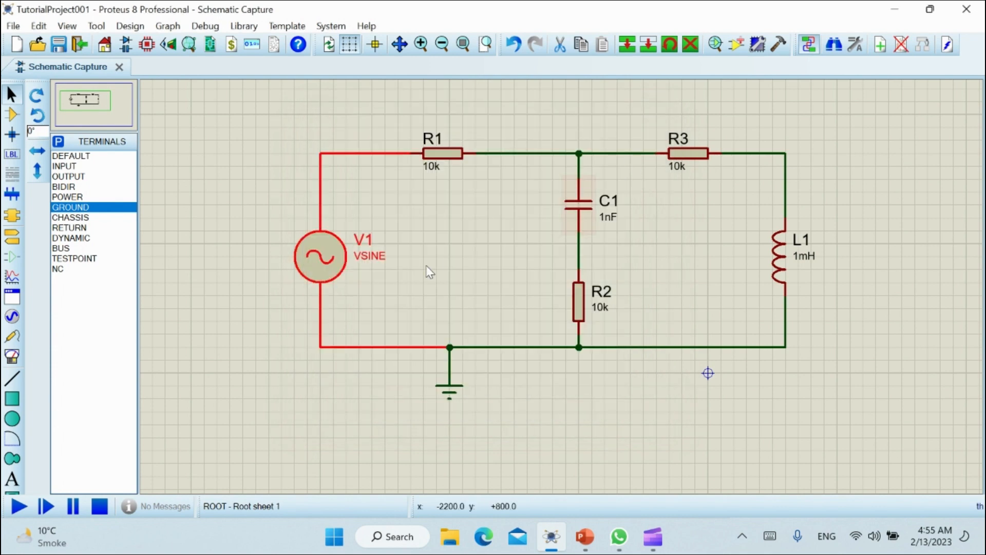
pyautogui.click(269, 239)
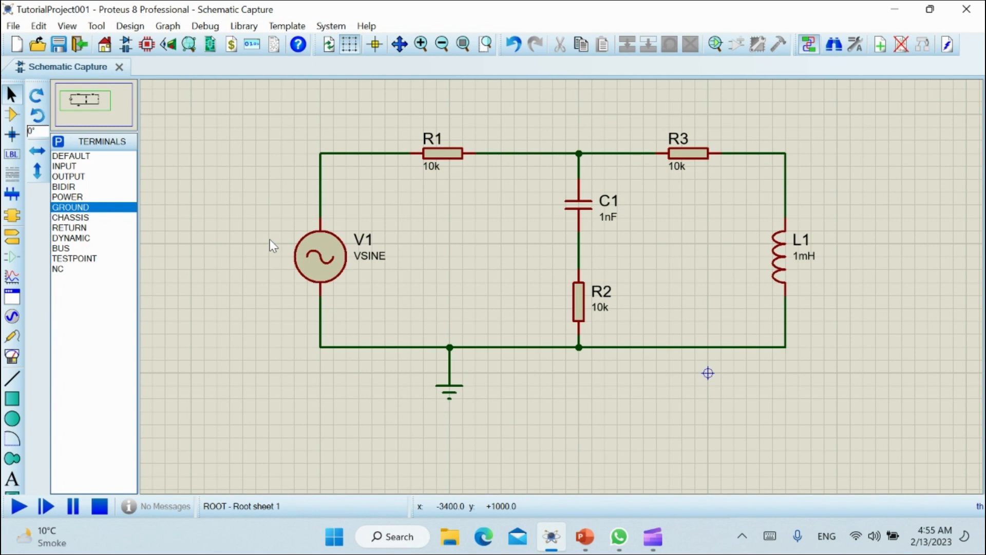
pyautogui.click(322, 261)
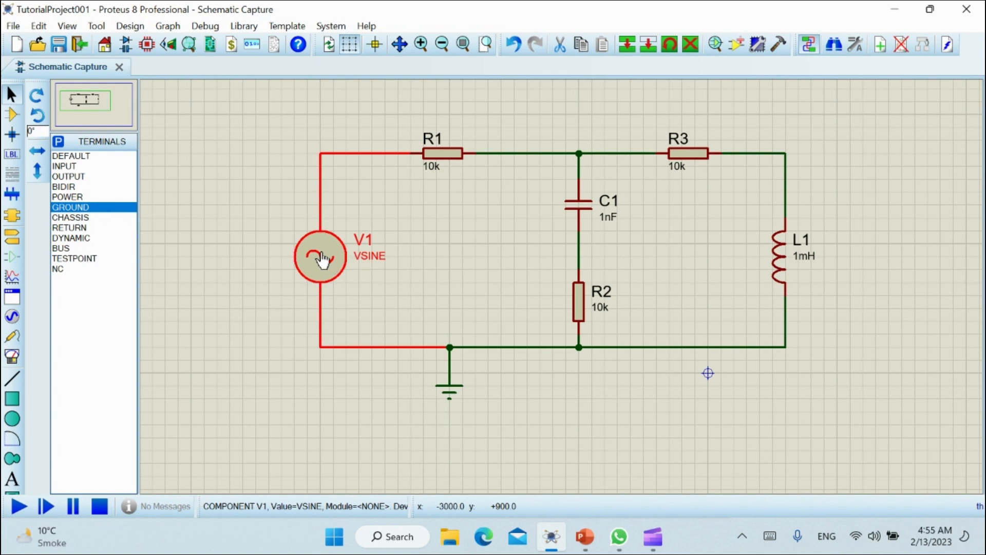
pyautogui.doubleClick(323, 260)
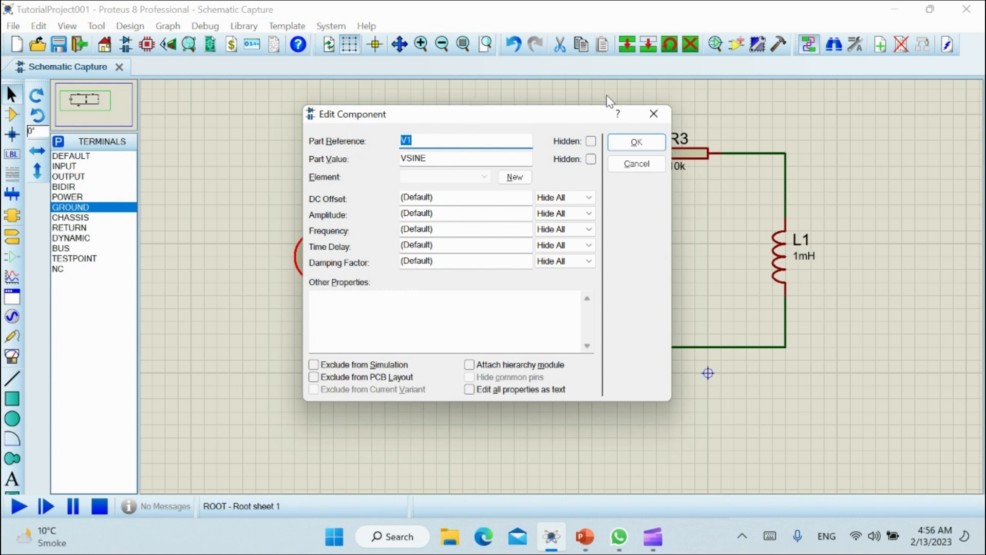
pyautogui.click(654, 114)
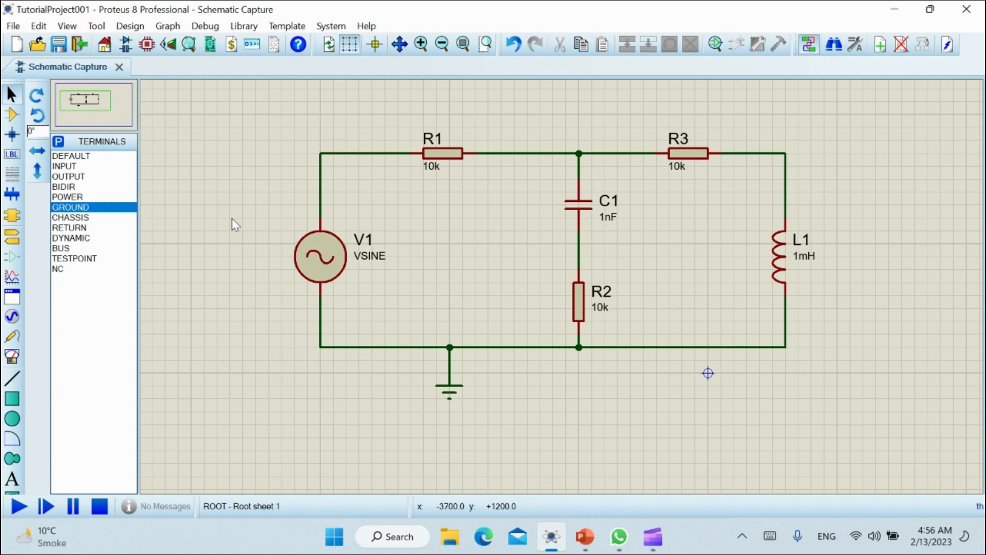
# Use Find & Edit Component to open the properties of V1, keeping the source symbol in view.
pyautogui.press('e')
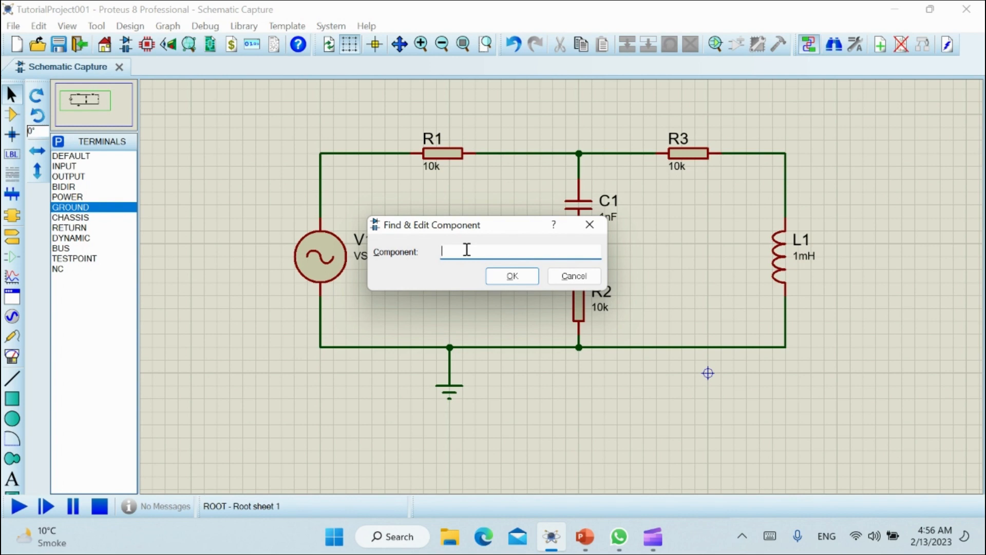
pyautogui.moveTo(501, 224); pyautogui.dragTo(614, 225)
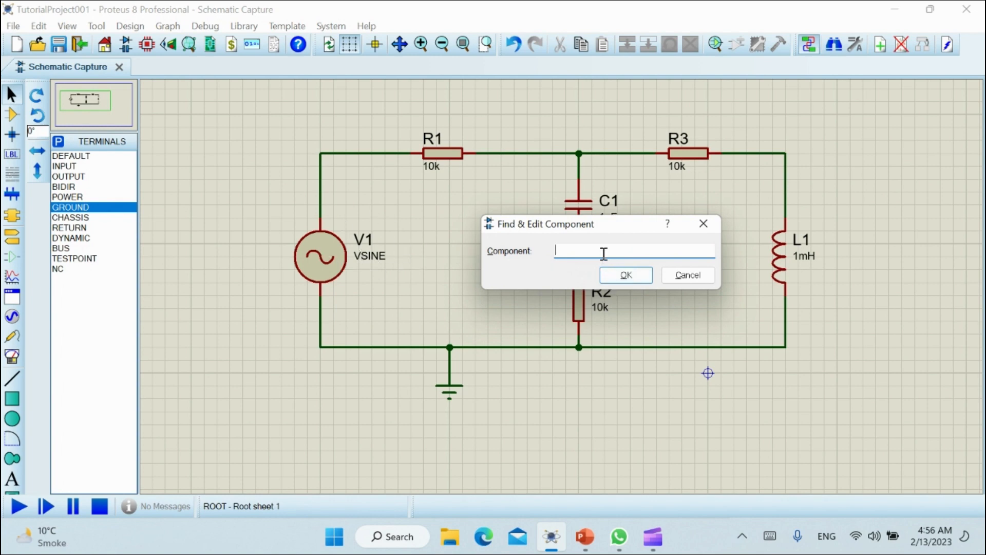
pyautogui.write('V1')
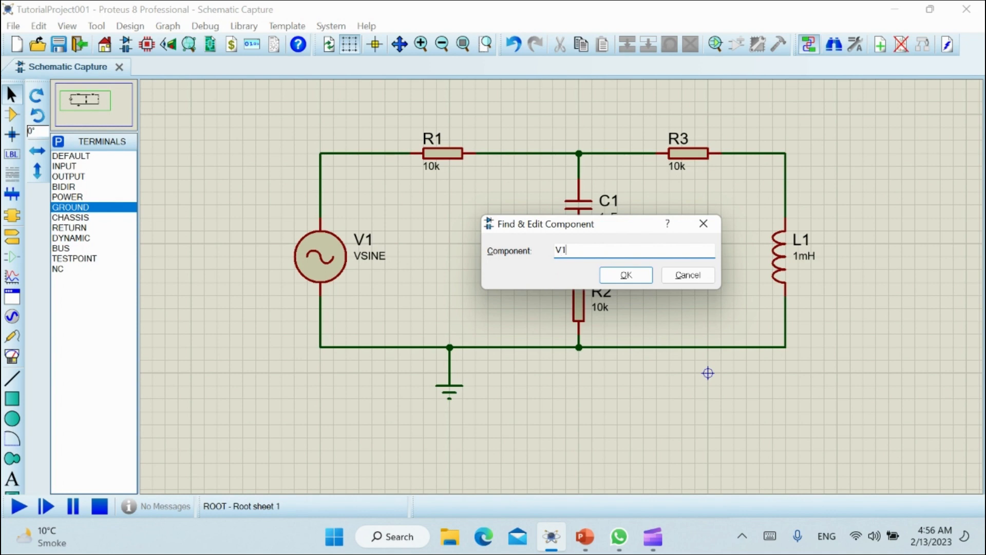
pyautogui.click(626, 275)
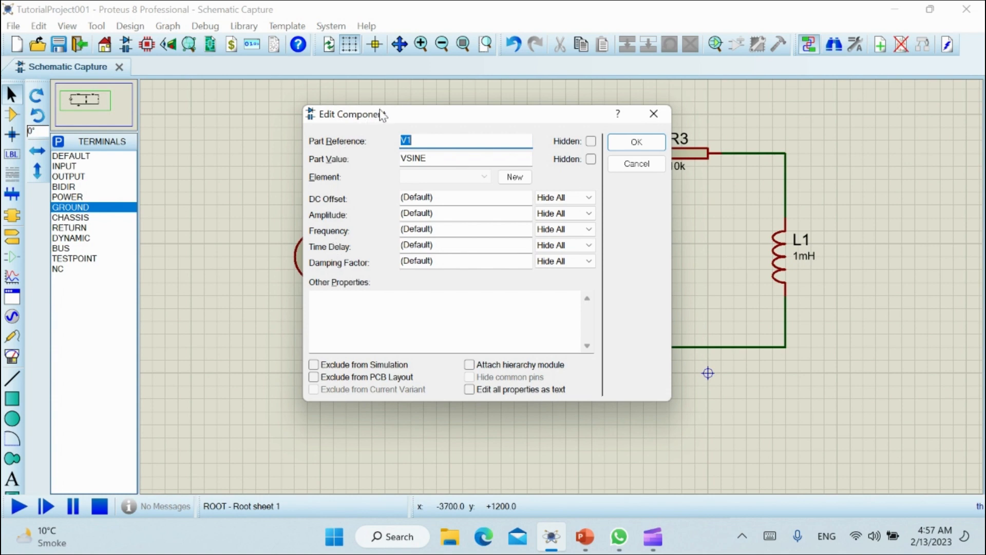
pyautogui.moveTo(385, 119); pyautogui.dragTo(493, 104)
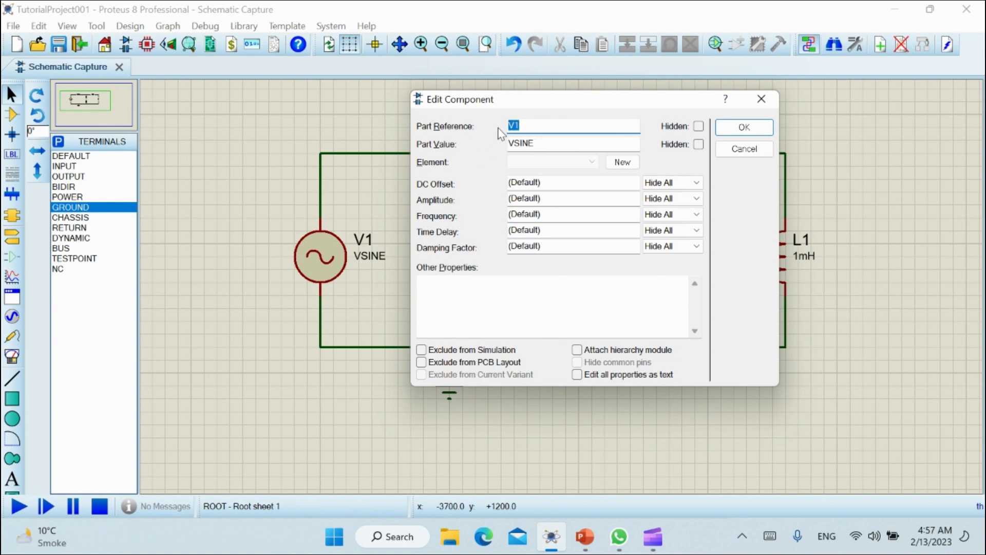
pyautogui.click(540, 126)
# Switch to the Proteus Tutorials presentation in PowerPoint and add a new slide after the schematic slide.
pyautogui.click(585, 536)
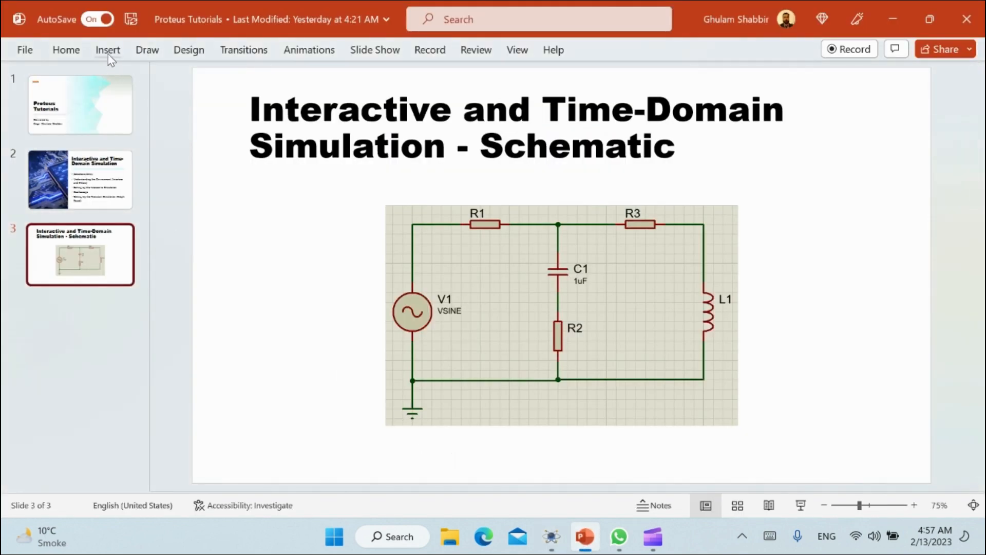
pyautogui.click(66, 51)
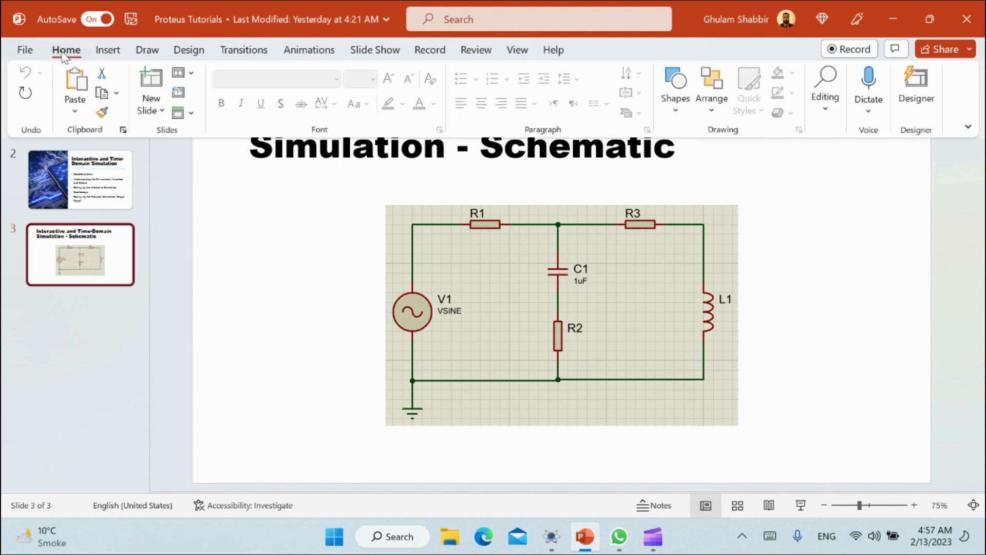
pyautogui.click(151, 79)
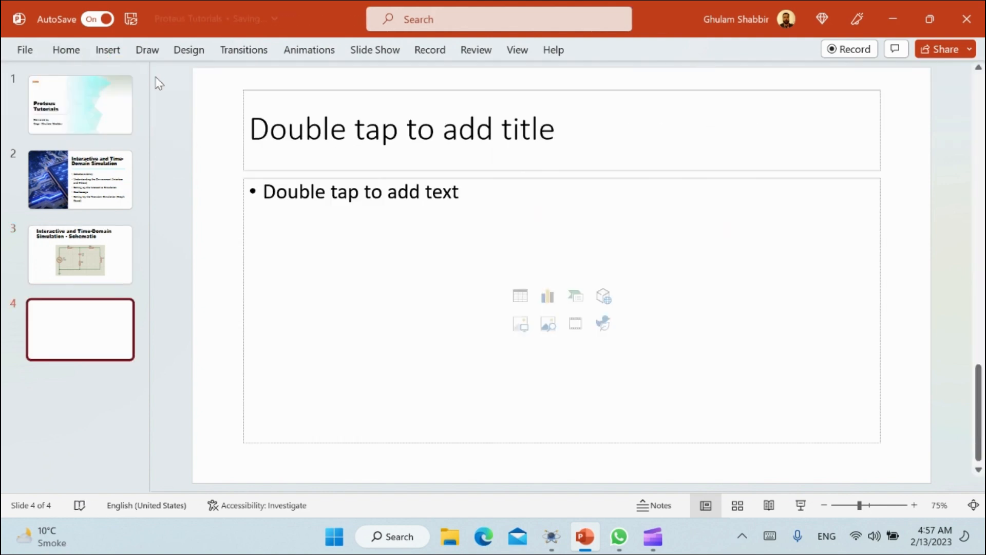
# Write "The sinusoidal source is defined" as unbulleted body text on the new slide and insert an empty equation two lines below it.
pyautogui.click(461, 257)
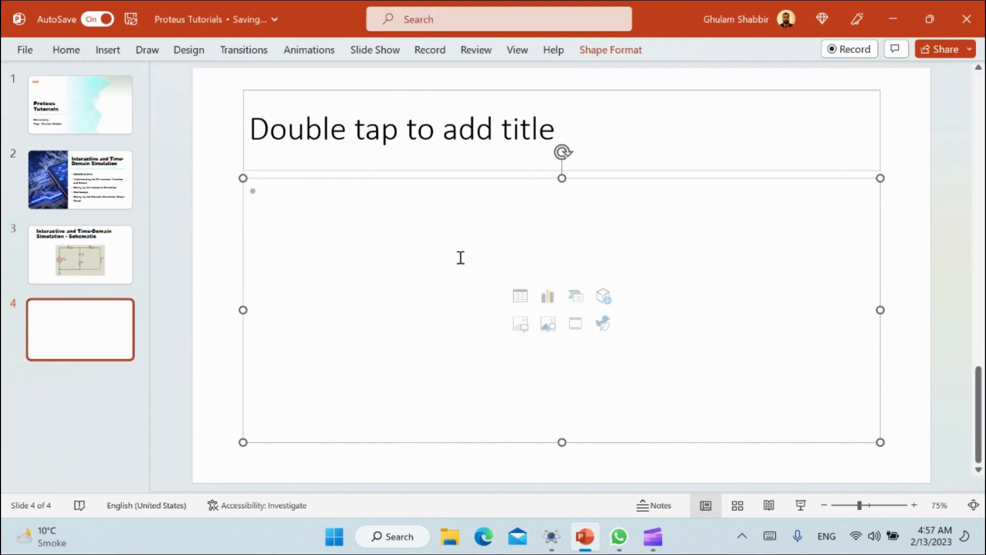
pyautogui.press('BackSpace')
pyautogui.write('The si')
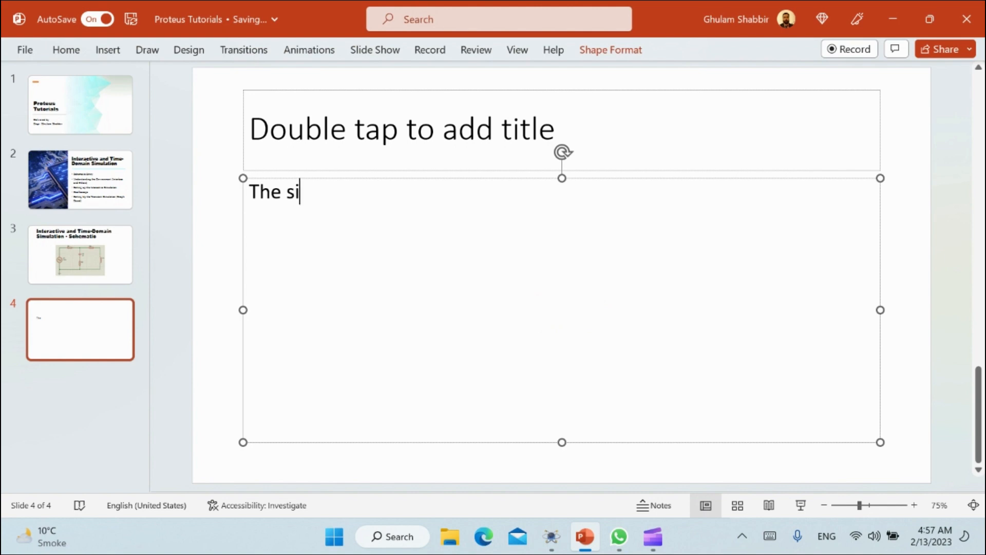
pyautogui.write('nusoid')
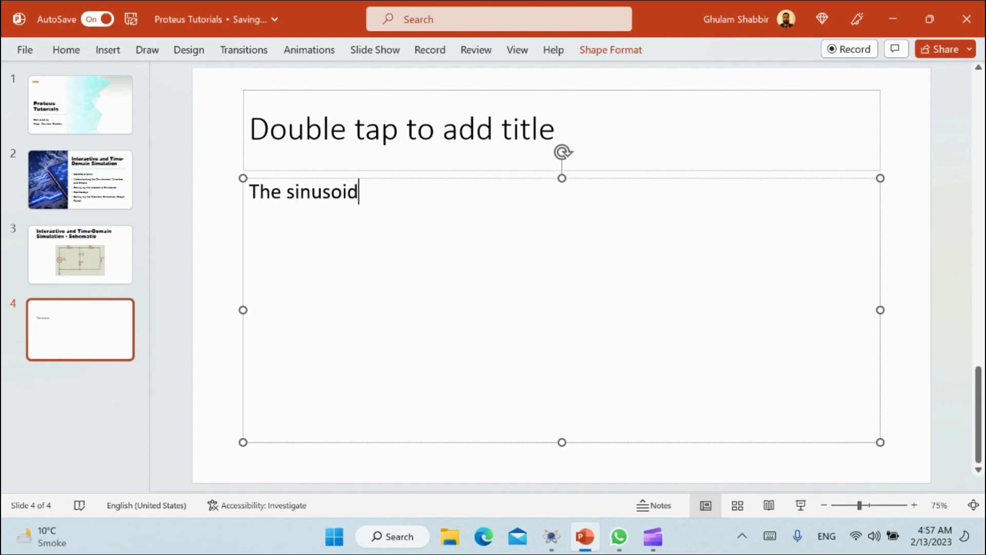
pyautogui.write('al source')
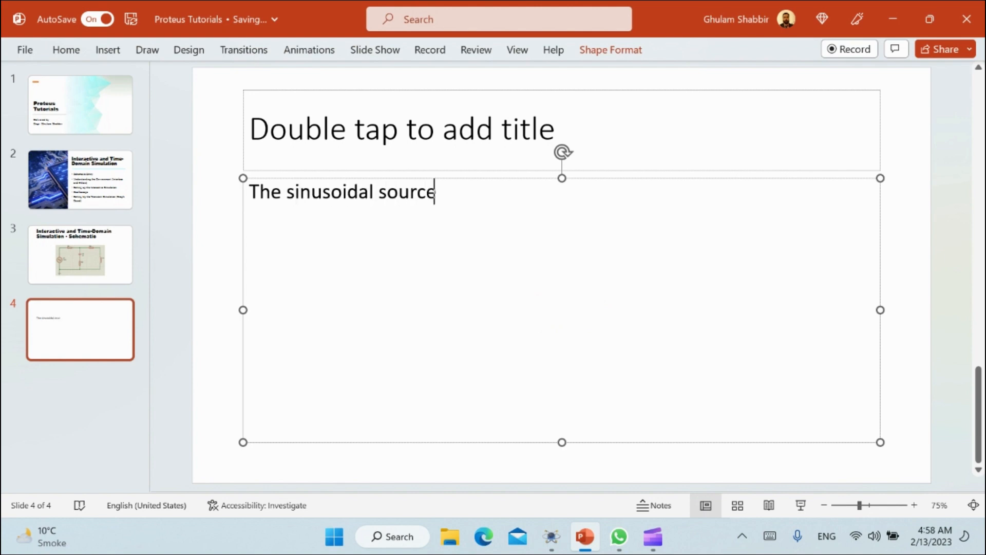
pyautogui.write(' is defind')
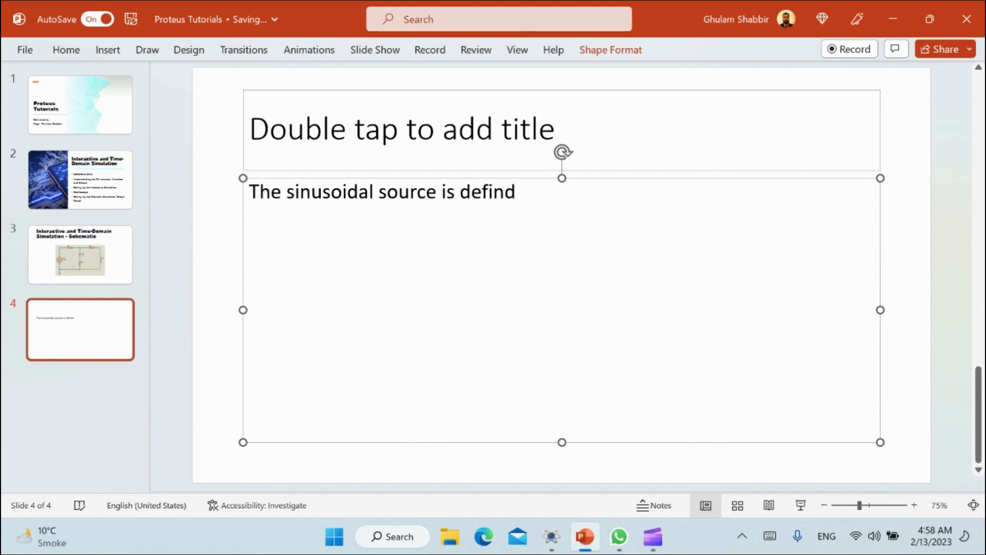
pyautogui.press('BackSpace')
pyautogui.write('ed')
pyautogui.press('Return')
pyautogui.press('Return')
pyautogui.hotkey('alt', '=')
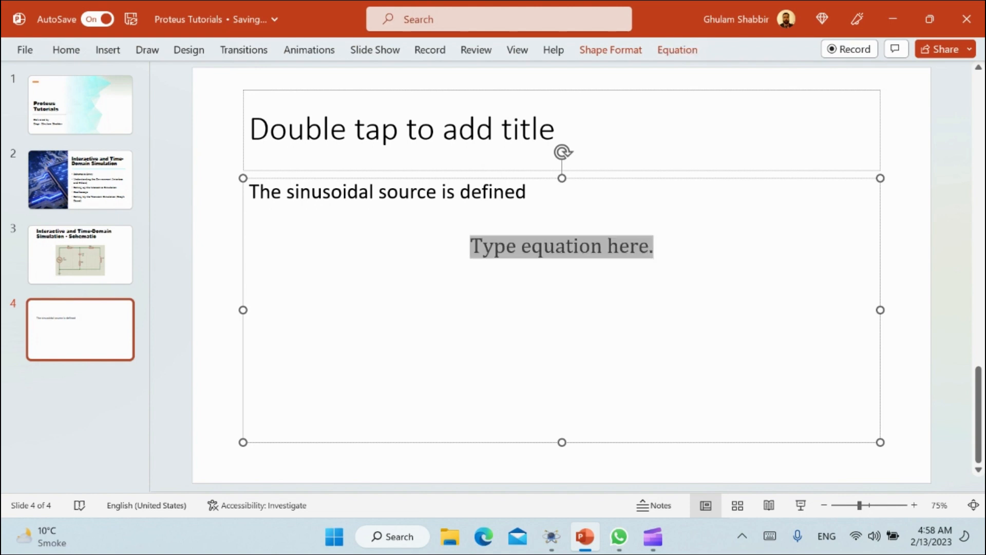
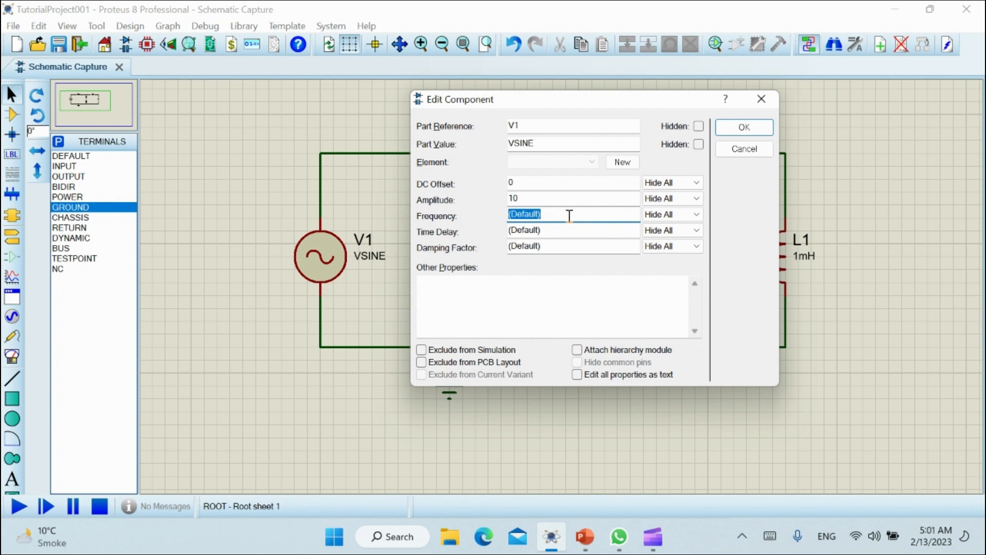
# Set V1's frequency to 100, time delay to 0 and damping factor to 0, and apply the properties.
pyautogui.write('100')
pyautogui.click(592, 233)
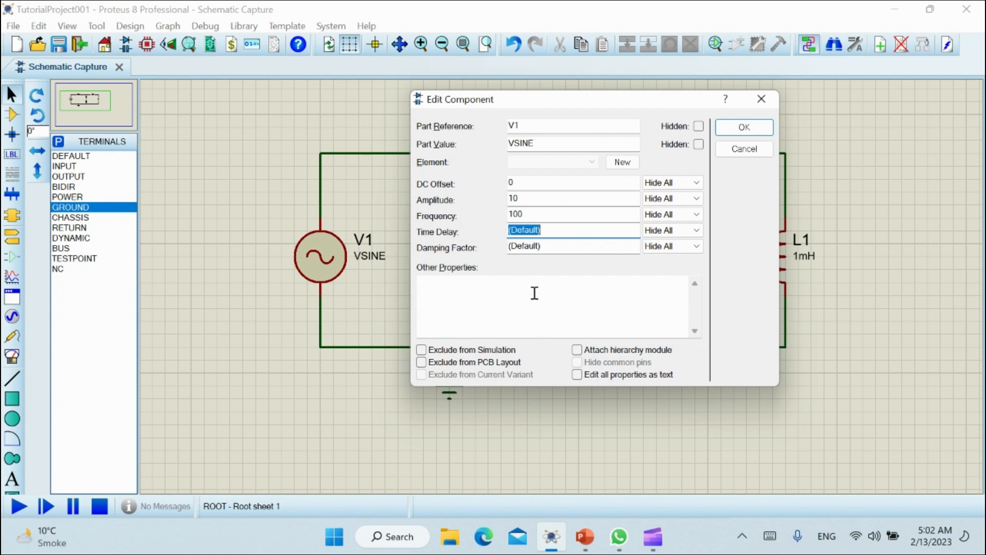
pyautogui.write('0')
pyautogui.press('Tab')
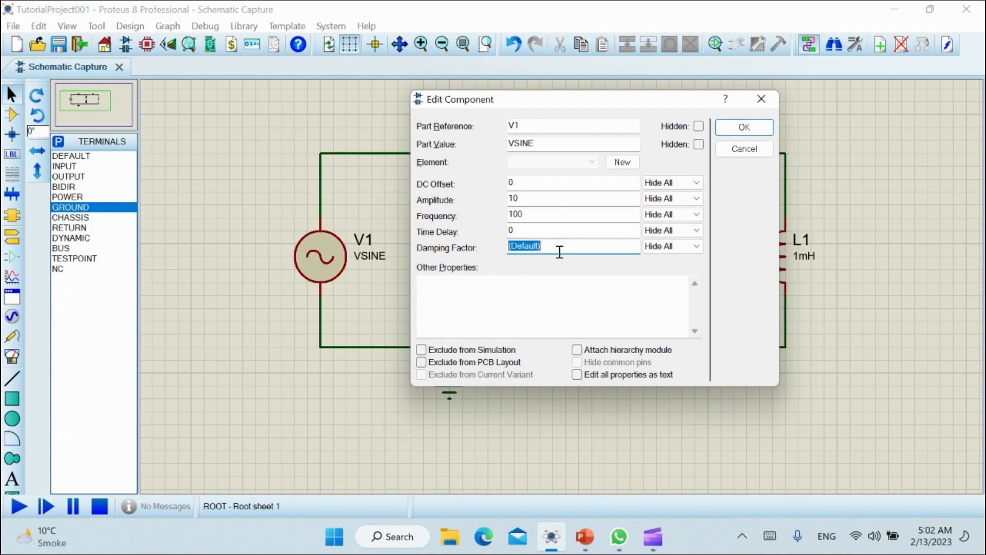
pyautogui.write('0')
pyautogui.click(729, 133)
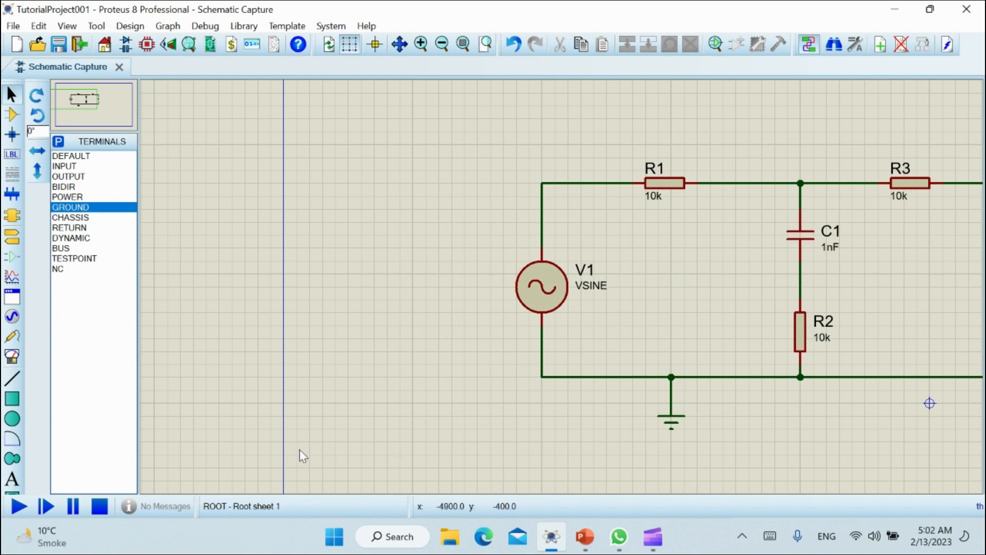
# Place a voltage probe on the corner of the wire joining R3 and L1.
pyautogui.moveTo(82, 105); pyautogui.dragTo(87, 98)
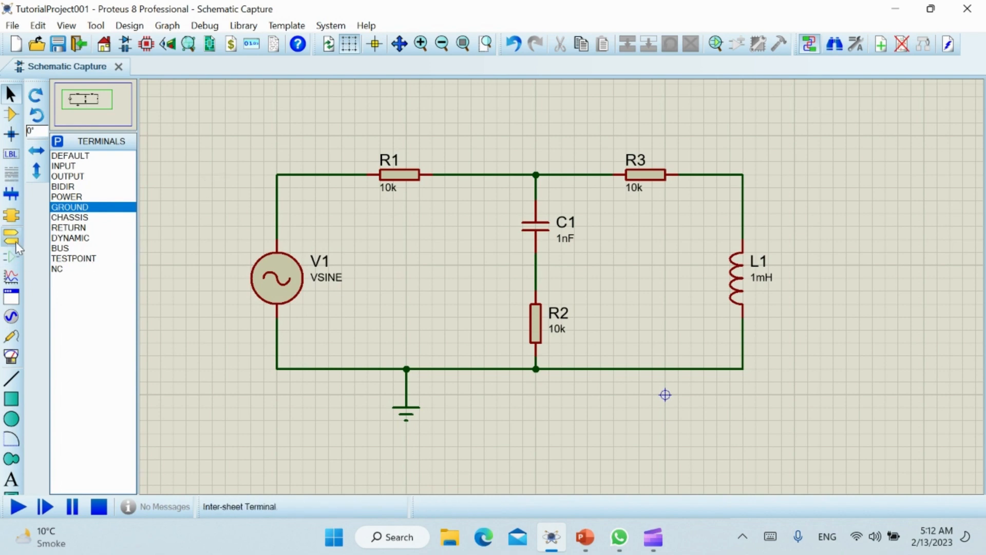
pyautogui.click(11, 336)
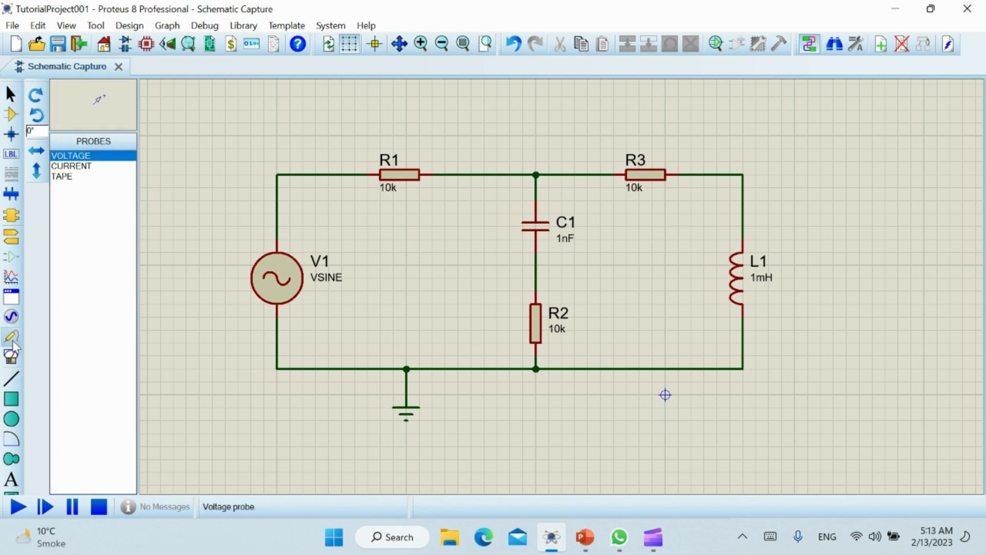
pyautogui.click(77, 167)
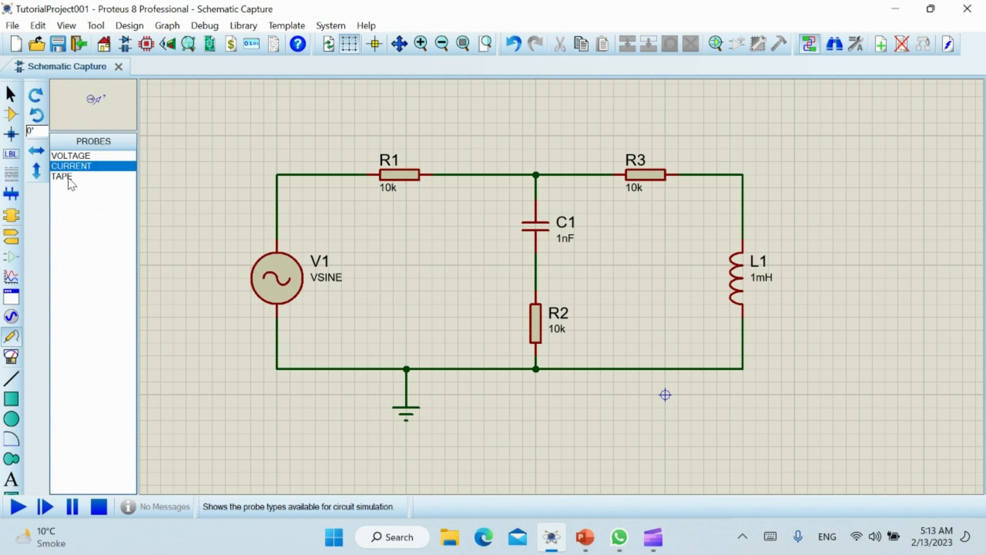
pyautogui.click(70, 177)
pyautogui.click(87, 156)
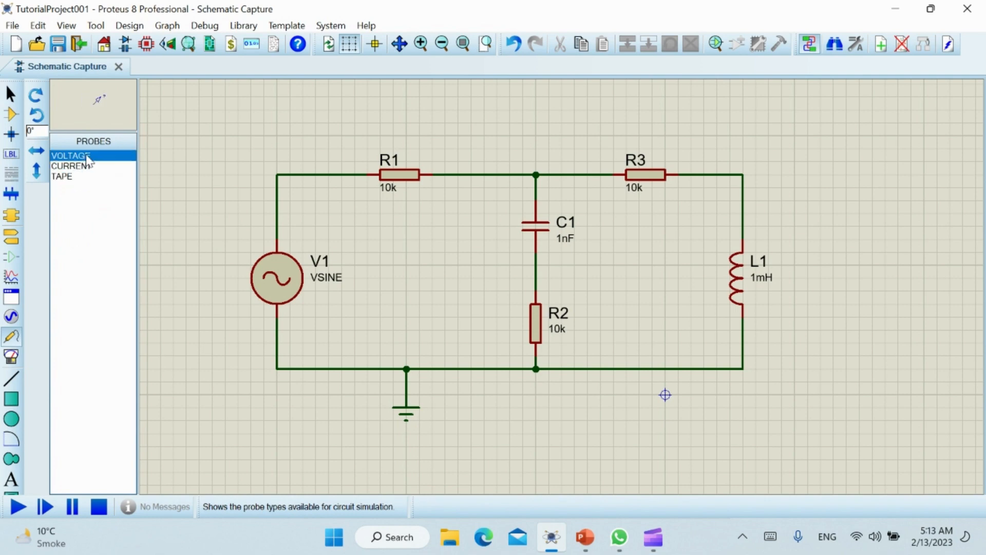
pyautogui.click(93, 172)
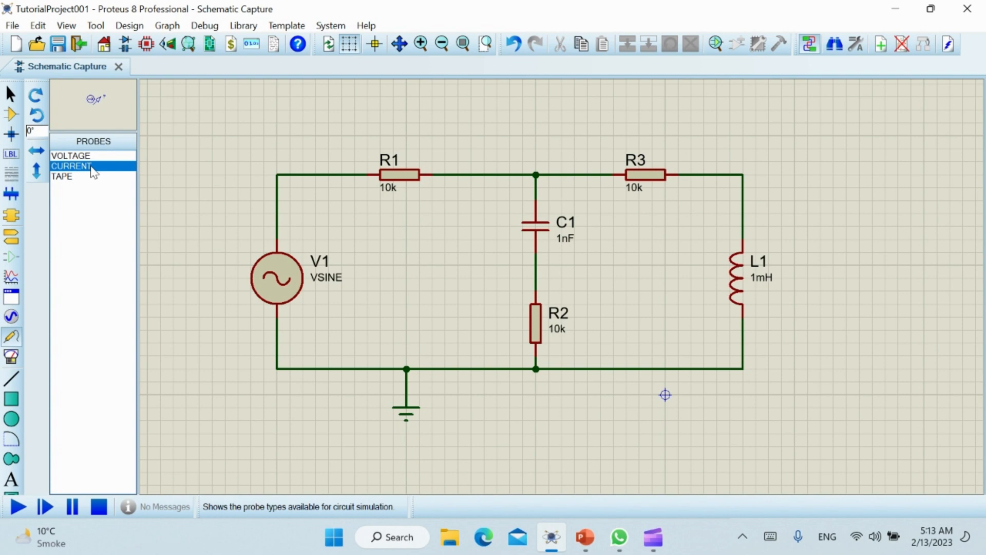
pyautogui.click(98, 157)
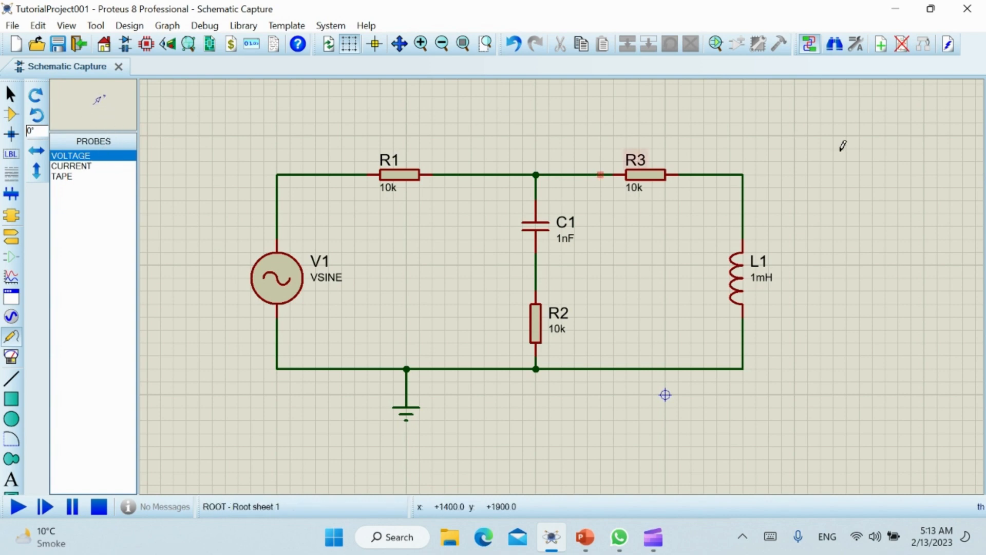
pyautogui.click(743, 175)
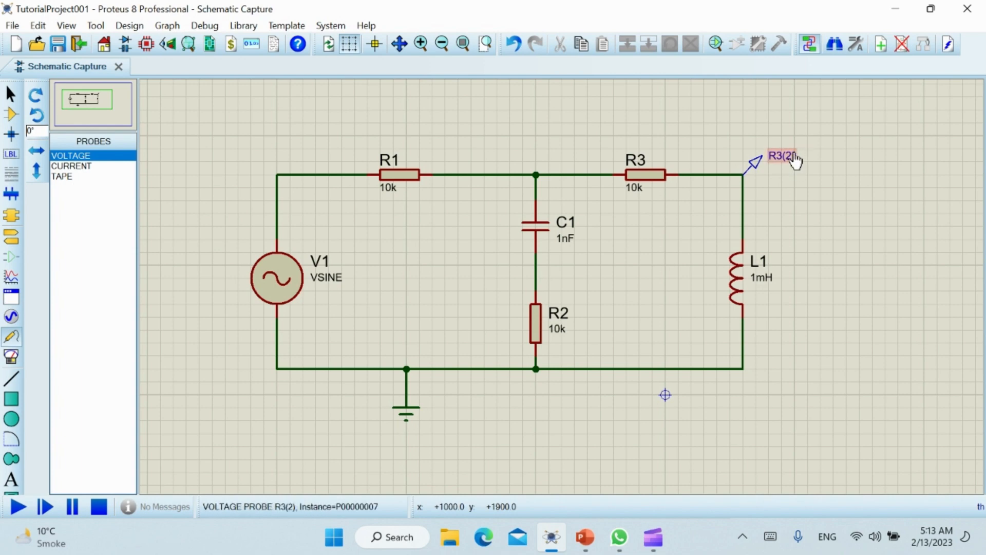
# Rename the voltage probe between R3 and L1 as "Inductor Voltage".
pyautogui.click(780, 163)
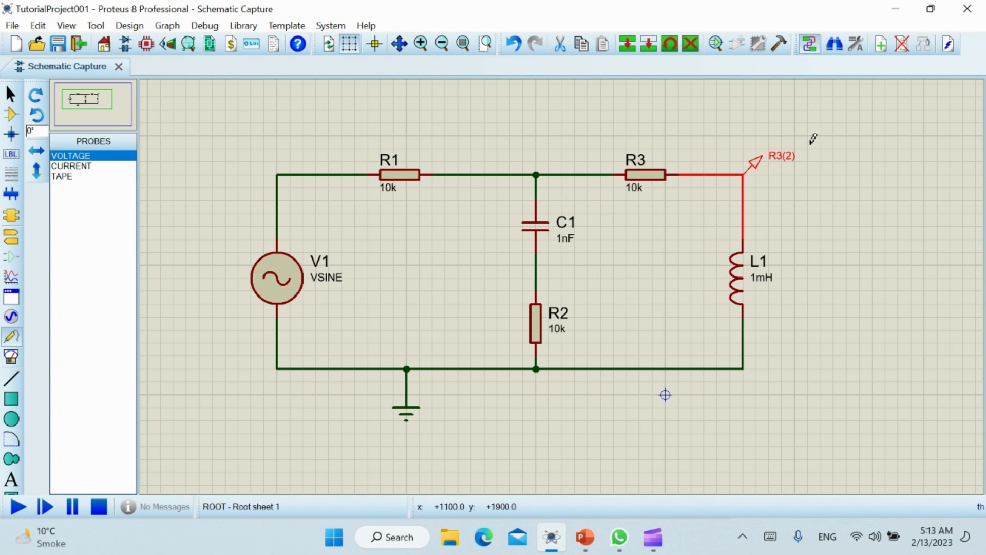
pyautogui.rightClick(780, 153)
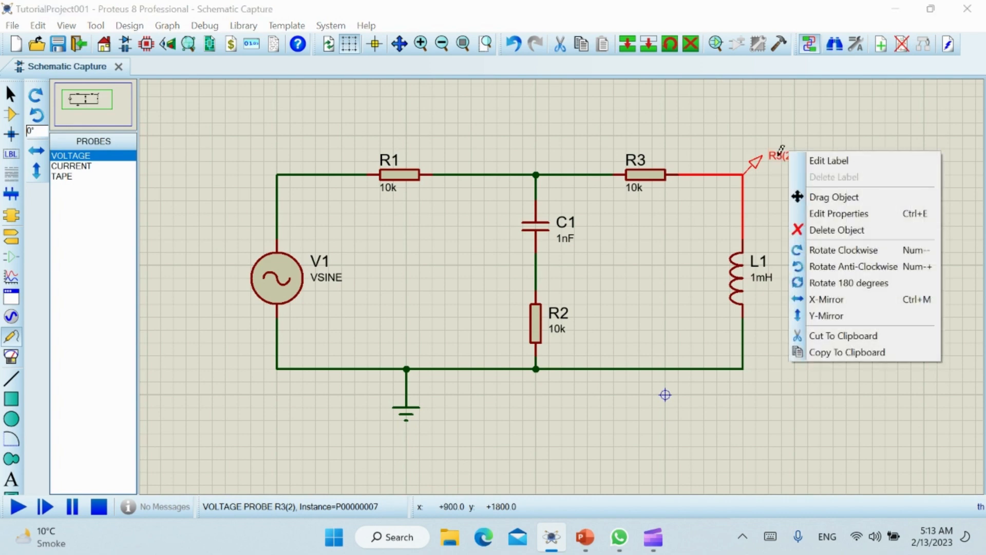
pyautogui.click(847, 162)
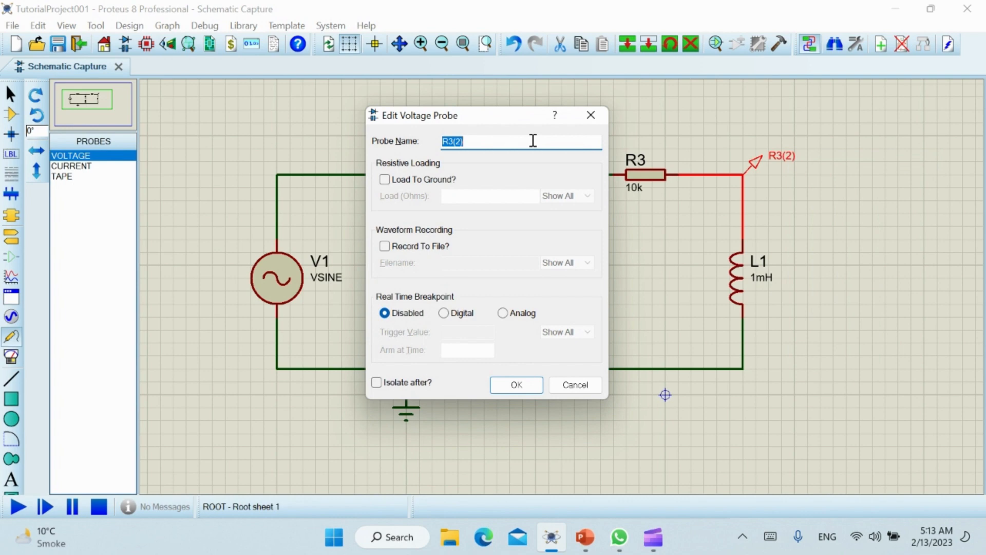
pyautogui.write('Inductor Voltage')
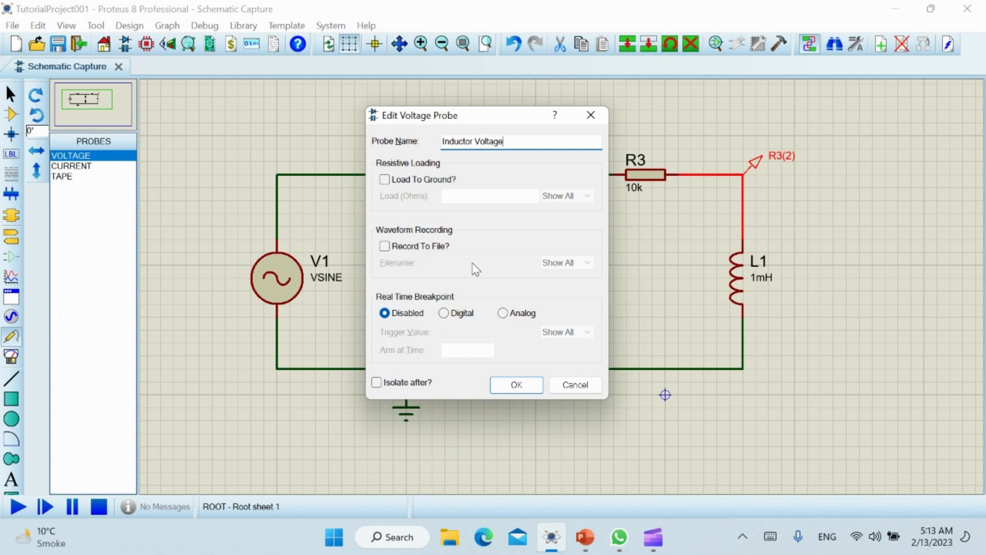
pyautogui.click(512, 384)
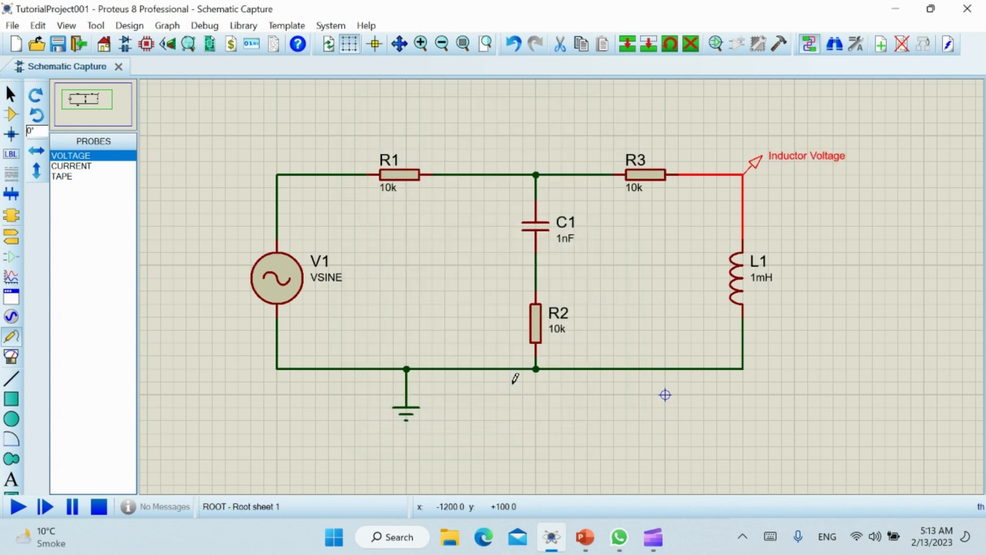
pyautogui.click(795, 194)
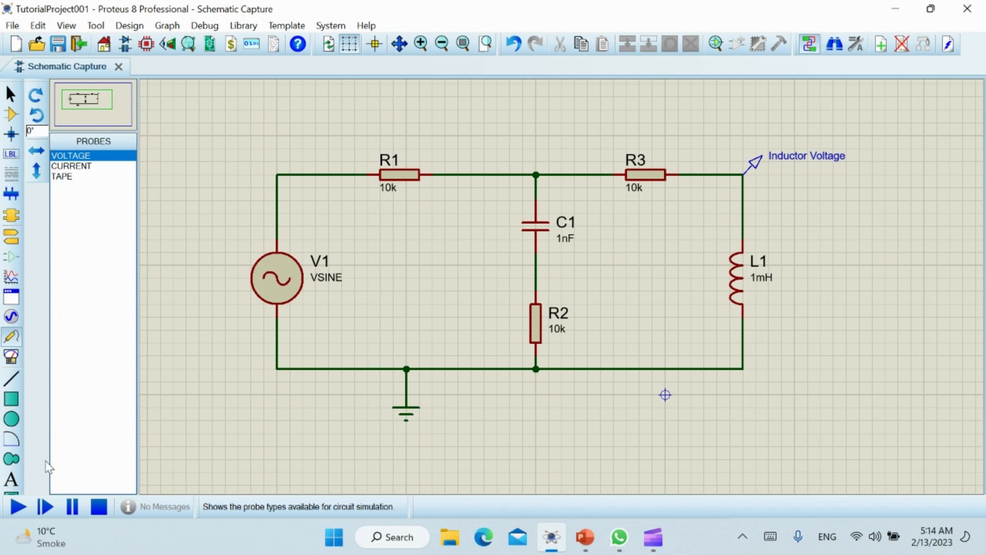
# Run the interactive simulation with the inductor probe and preview the available virtual instruments.
pyautogui.click(12, 512)
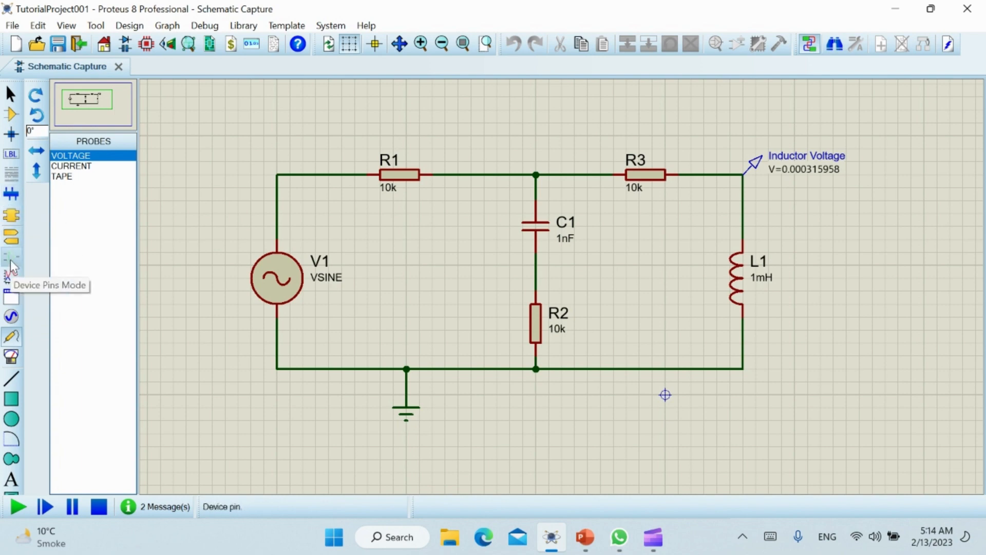
pyautogui.click(19, 360)
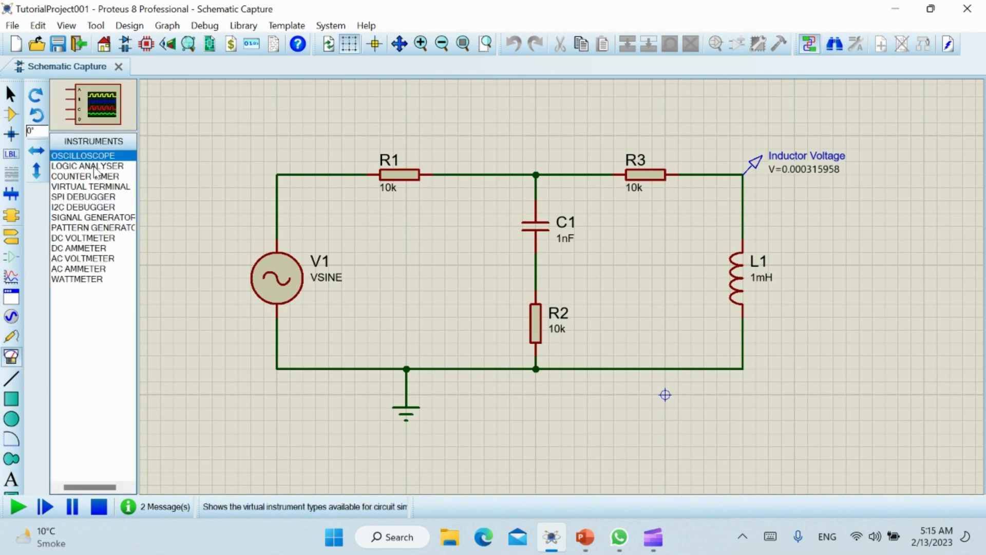
pyautogui.click(95, 166)
pyautogui.click(98, 176)
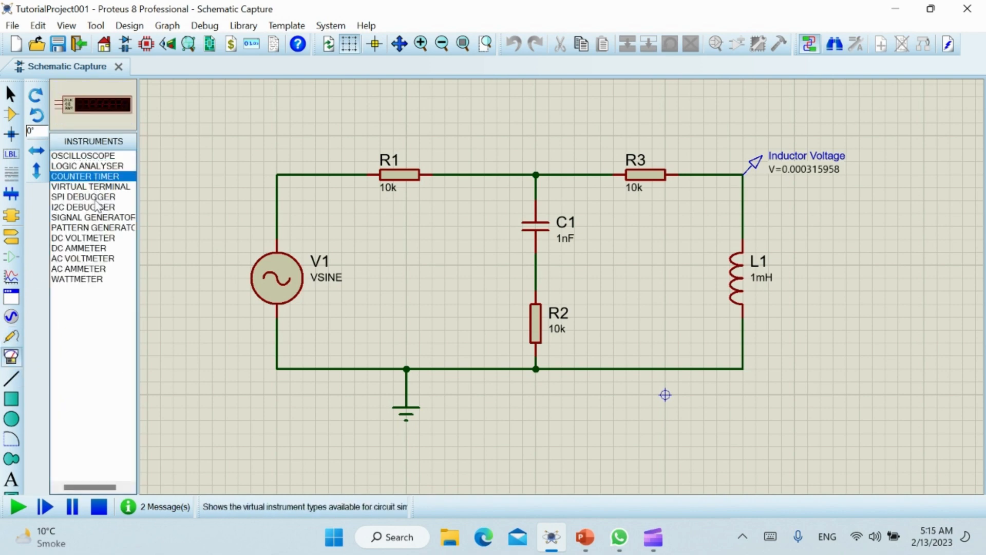
pyautogui.click(98, 197)
pyautogui.click(96, 177)
# Stop the simulation, place an oscilloscope beside L1 and wire its channel A to the node between R3 and L1.
pyautogui.click(103, 156)
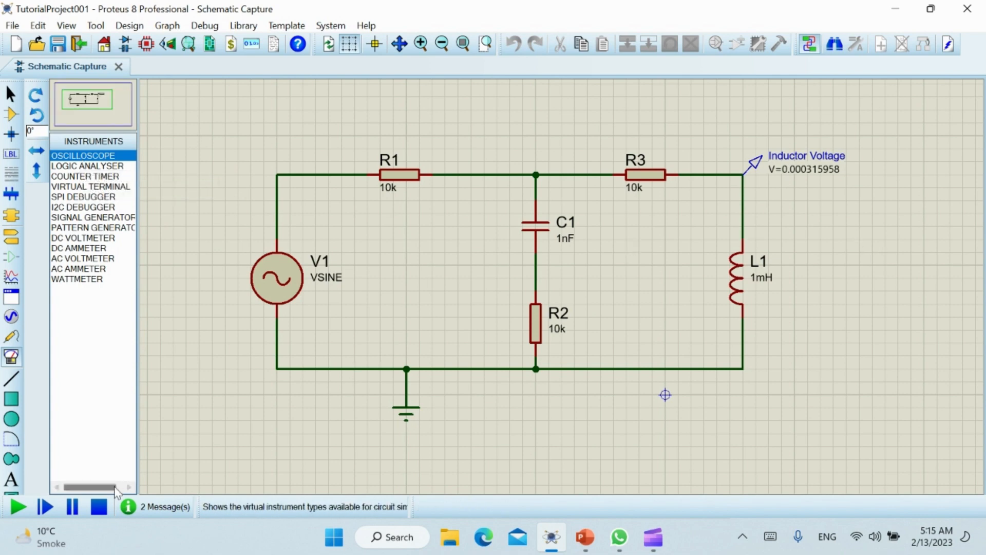
pyautogui.click(99, 505)
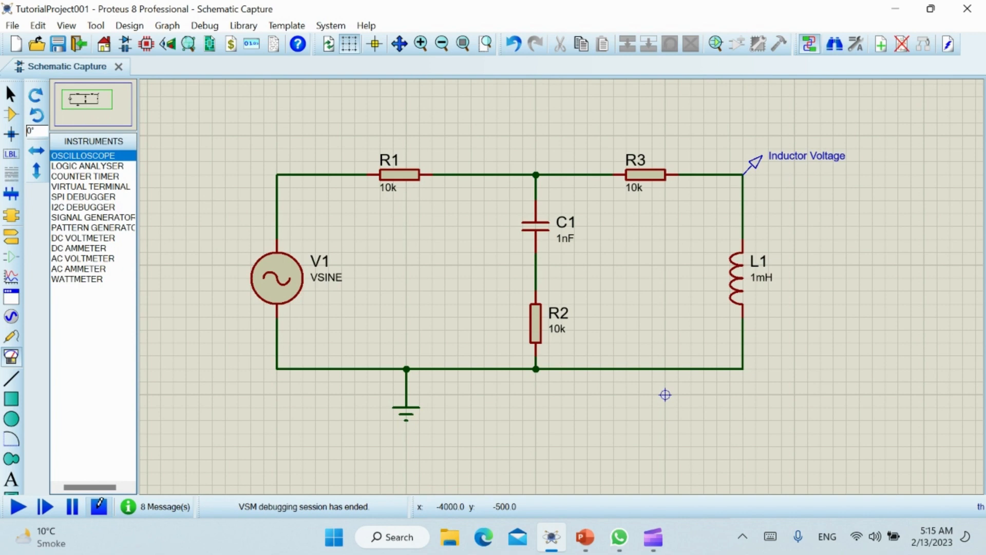
pyautogui.click(831, 230)
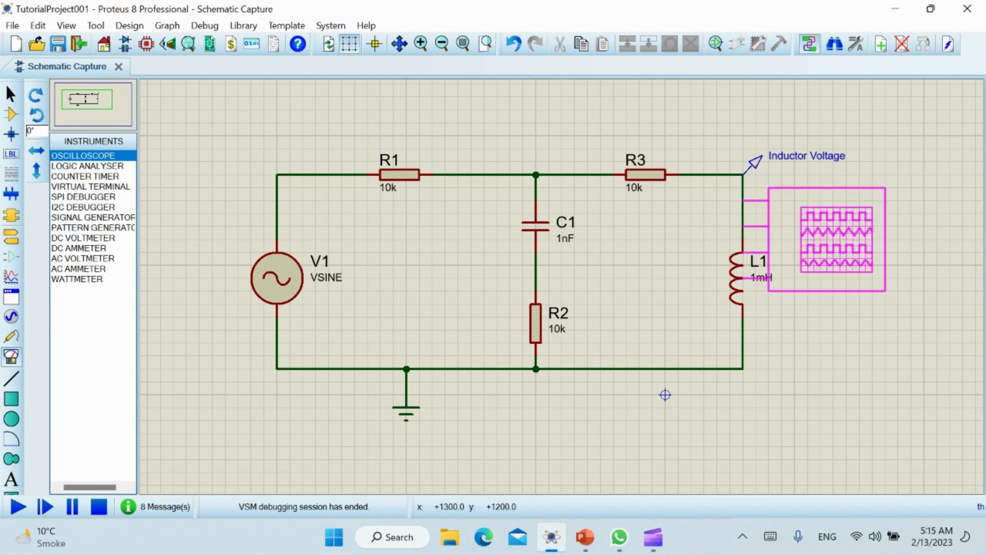
pyautogui.click(890, 212)
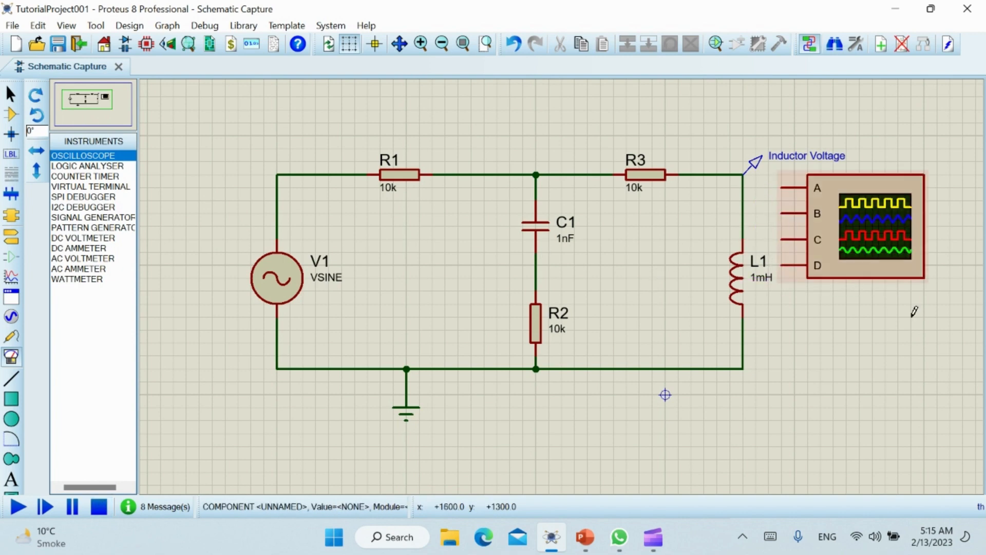
pyautogui.click(783, 187)
pyautogui.click(743, 188)
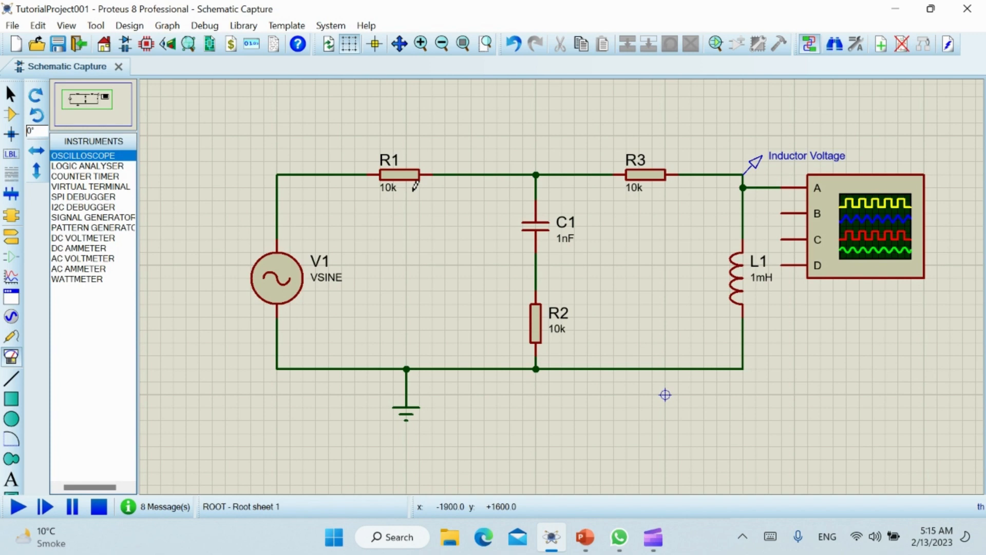
# Run the simulation and set the oscilloscope's channel A vertical scale to 2.08 mV.
pyautogui.click(17, 507)
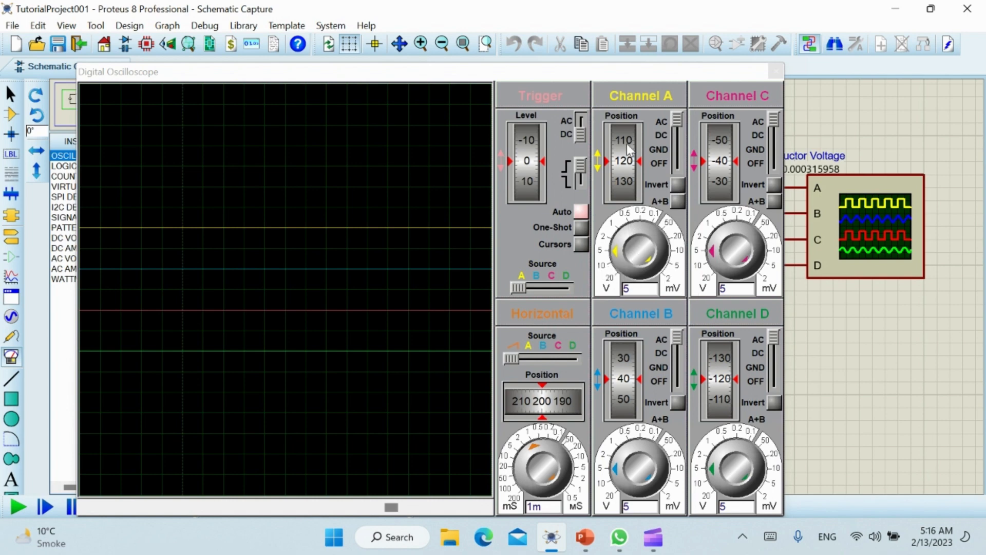
pyautogui.click(617, 262)
pyautogui.click(618, 247)
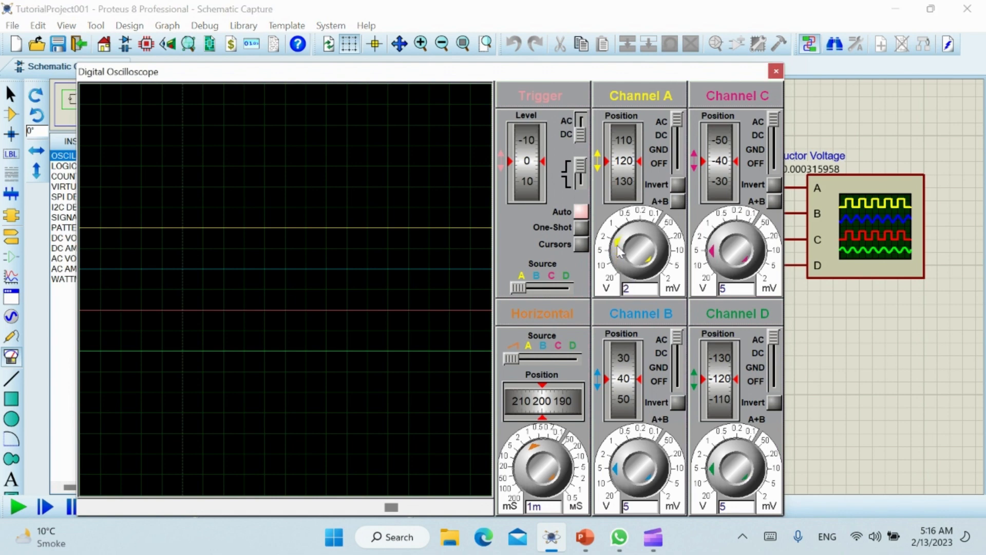
pyautogui.click(634, 235)
pyautogui.click(655, 270)
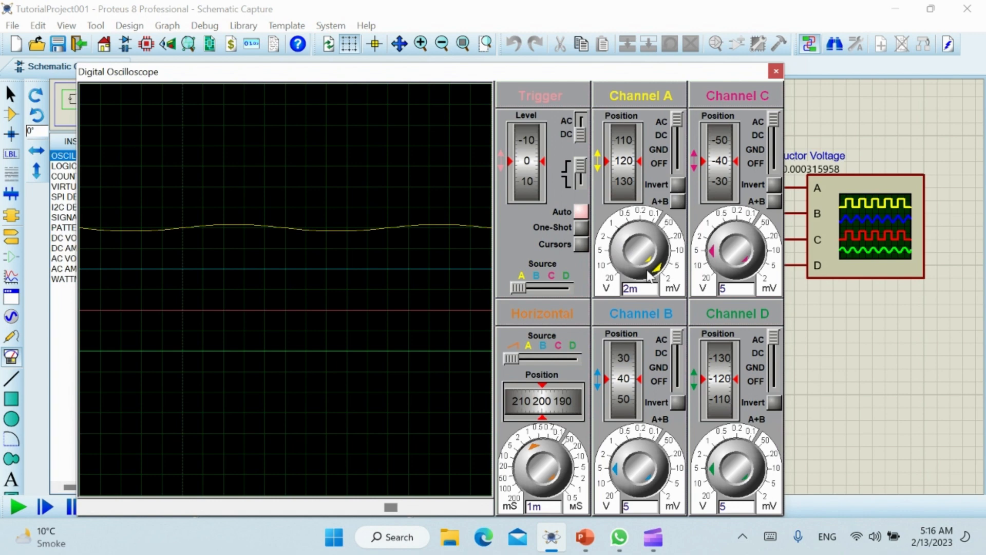
pyautogui.click(656, 263)
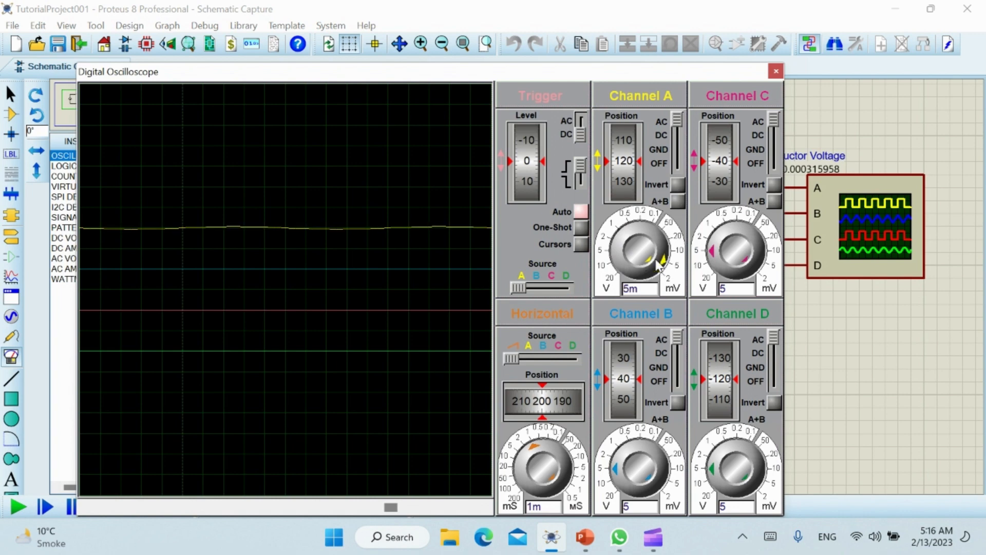
pyautogui.click(646, 272)
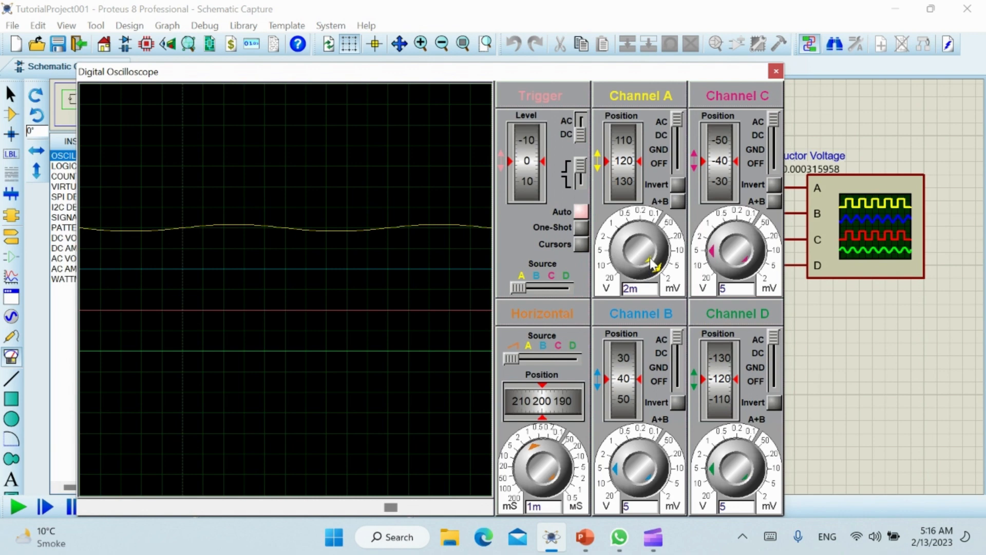
pyautogui.click(650, 258)
pyautogui.moveTo(649, 258)
pyautogui.mouseDown()
pyautogui.moveTo(653, 244)
pyautogui.moveTo(636, 260)
pyautogui.moveTo(624, 250)
pyautogui.moveTo(658, 267)
pyautogui.mouseUp()
# Set the oscilloscope's horizontal timebase to 10 ms and switch channels B, C and D off.
pyautogui.click(540, 450)
pyautogui.moveTo(542, 450); pyautogui.dragTo(535, 470)
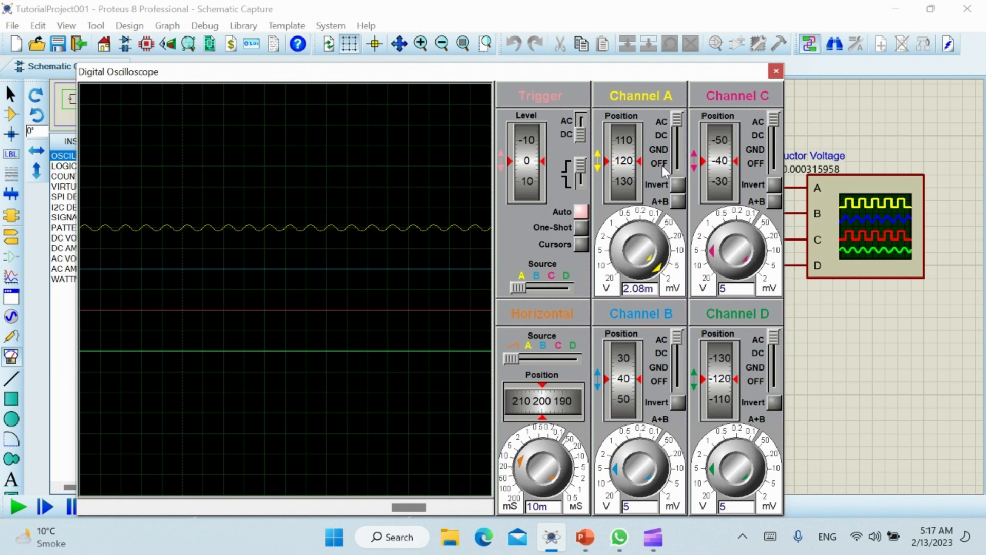
pyautogui.moveTo(775, 149); pyautogui.dragTo(775, 169)
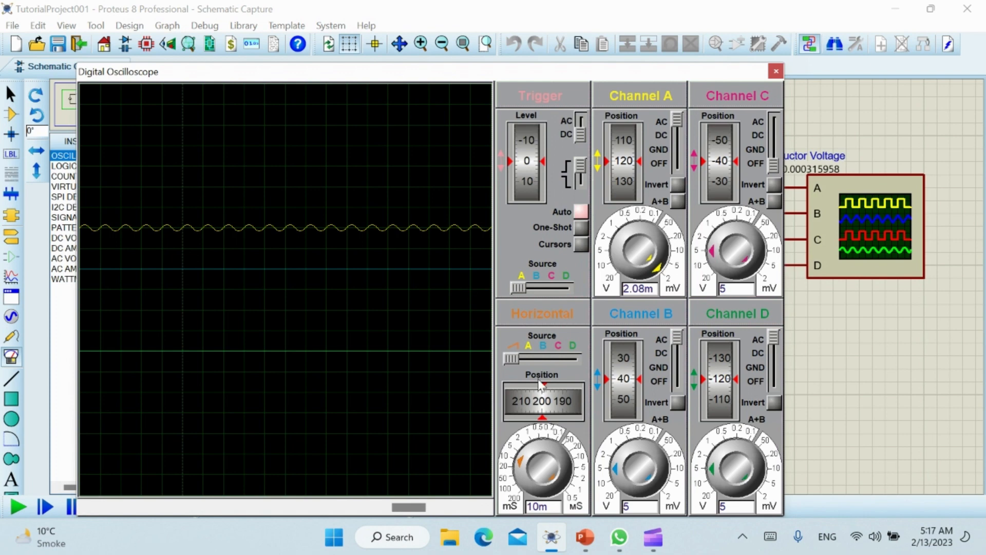
pyautogui.click(676, 382)
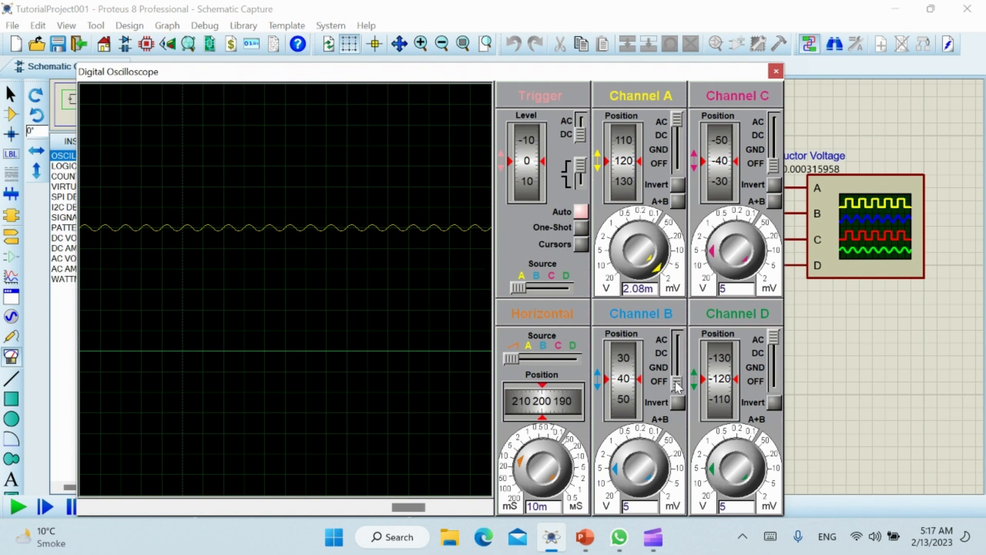
pyautogui.click(774, 383)
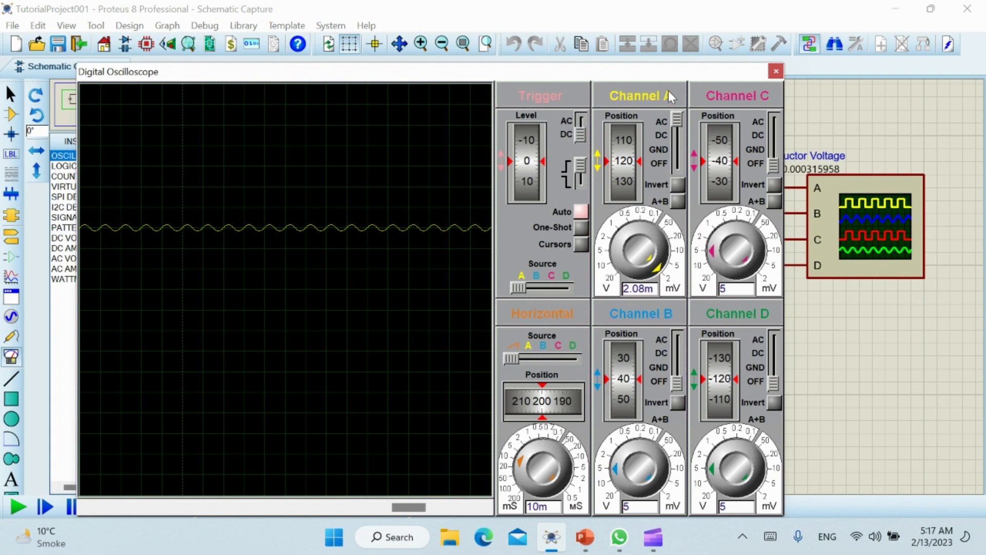
# Close the oscilloscope display, stop the simulation and delete the oscilloscope from the schematic.
pyautogui.click(777, 71)
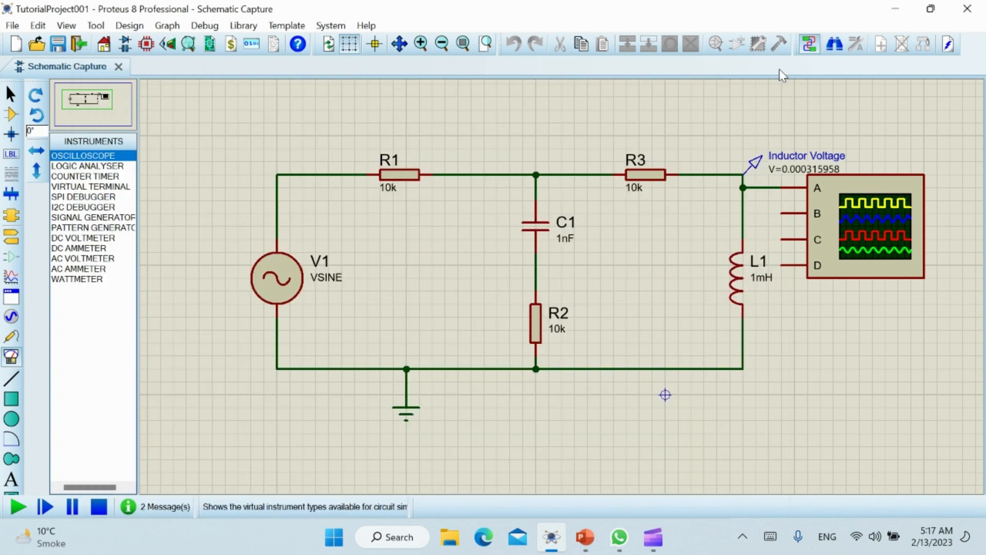
pyautogui.click(98, 507)
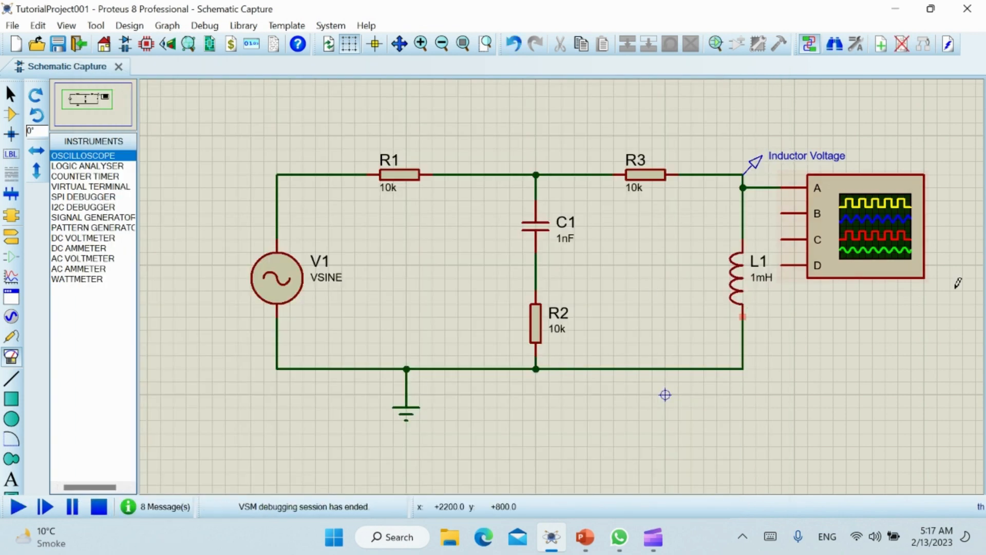
pyautogui.click(900, 262)
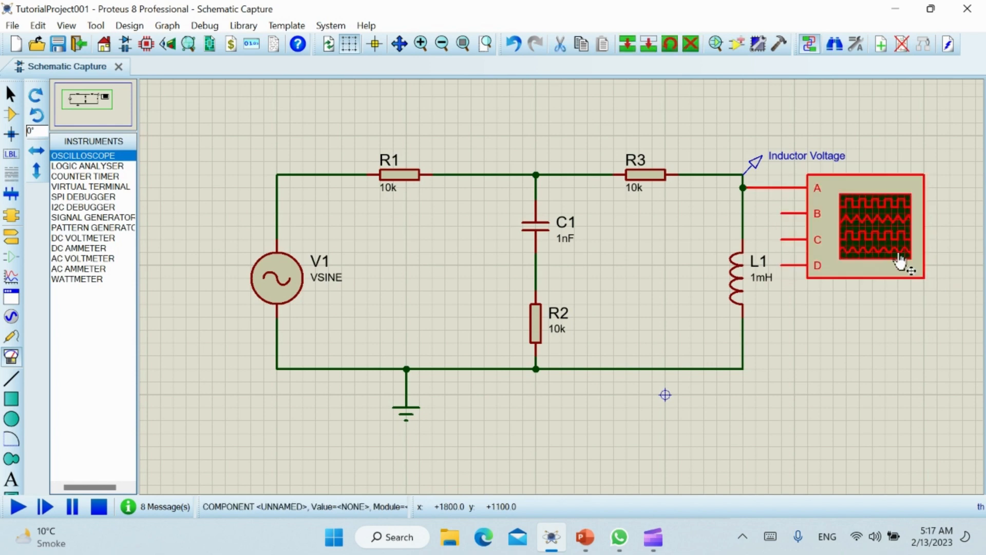
pyautogui.press('Delete')
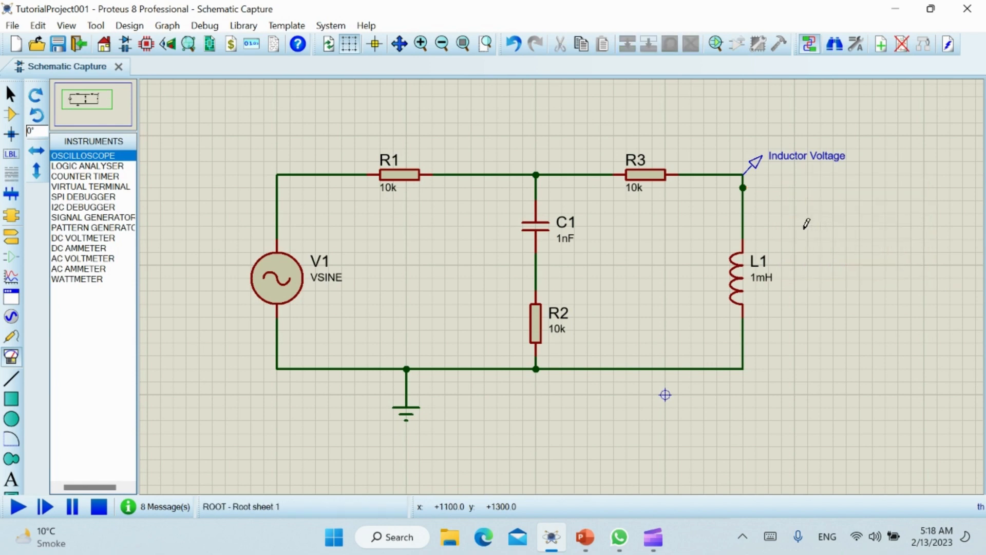
# Remove the leftover junction dot from the wire between the Inductor Voltage probe and L1.
pyautogui.moveTo(730, 188); pyautogui.dragTo(750, 198)
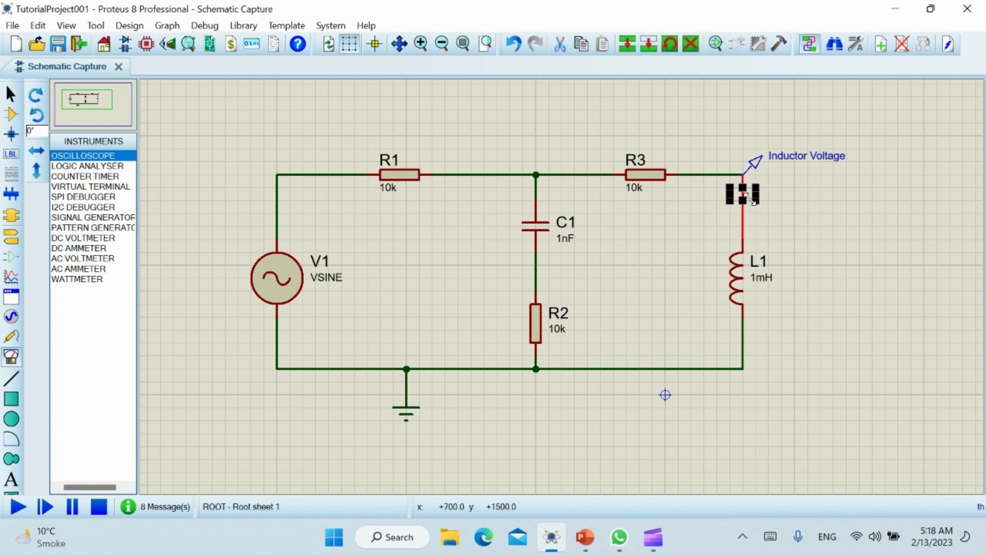
pyautogui.click(798, 209)
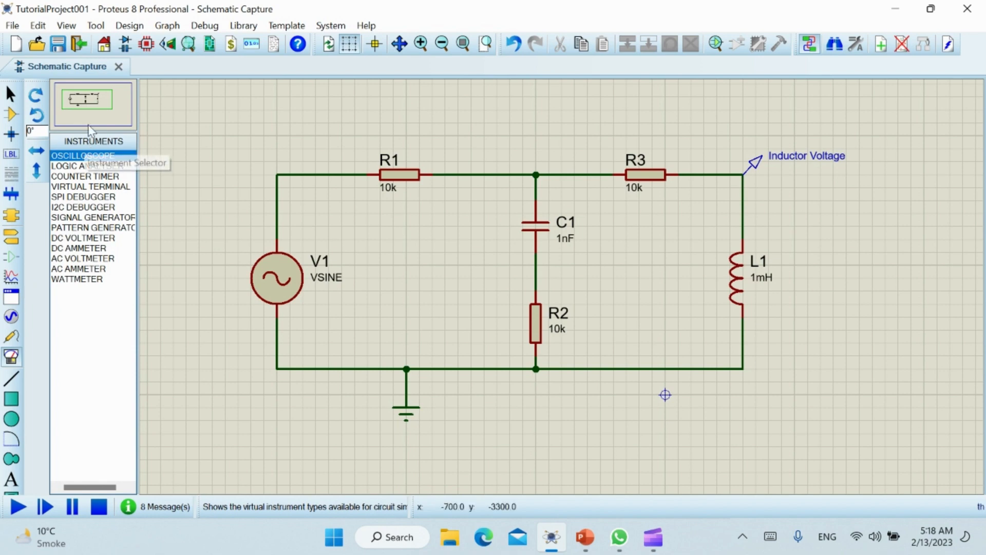
# Place an analogue graph in the empty area below the circuit, spanning about the width of the schematic.
pyautogui.click(94, 100)
pyautogui.moveTo(94, 100); pyautogui.dragTo(89, 102)
pyautogui.click(88, 103)
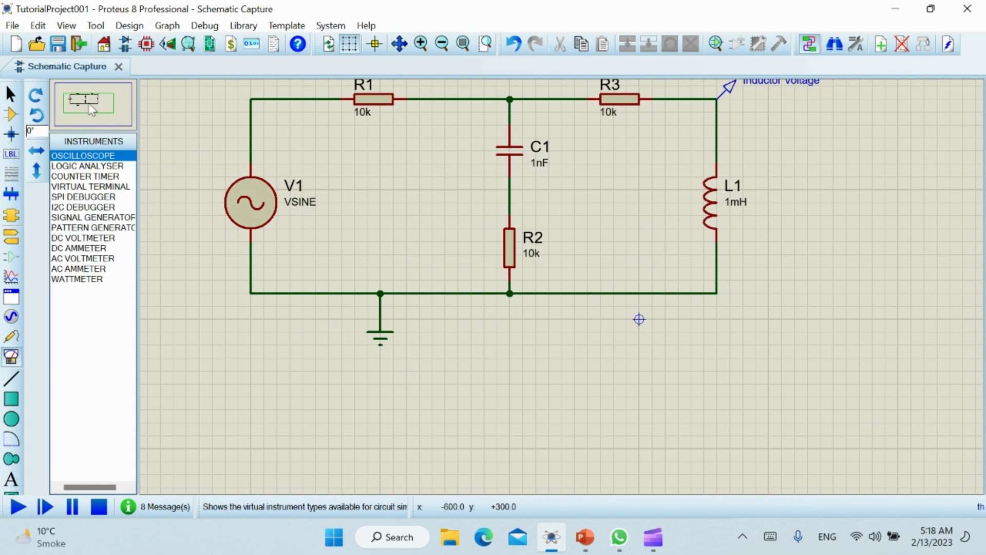
pyautogui.click(442, 45)
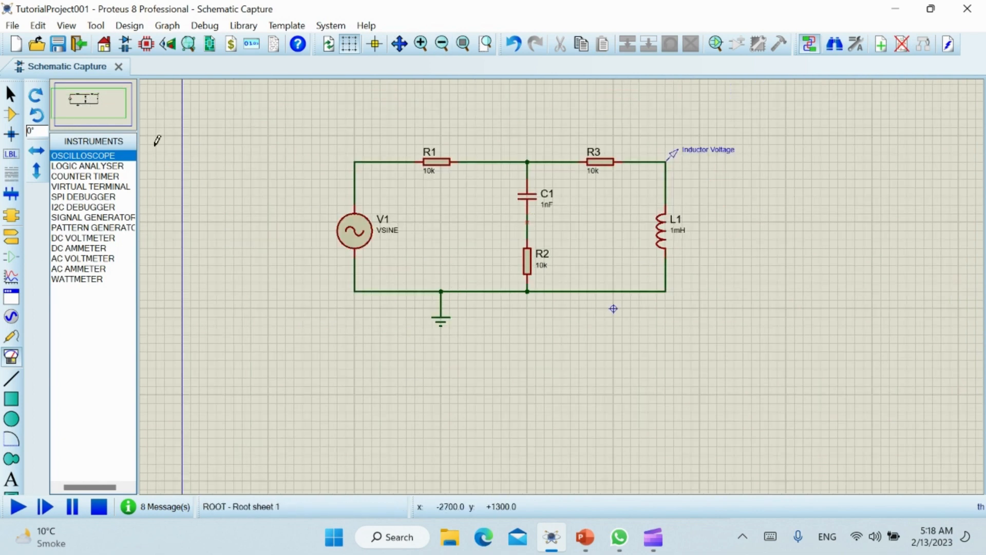
pyautogui.click(103, 113)
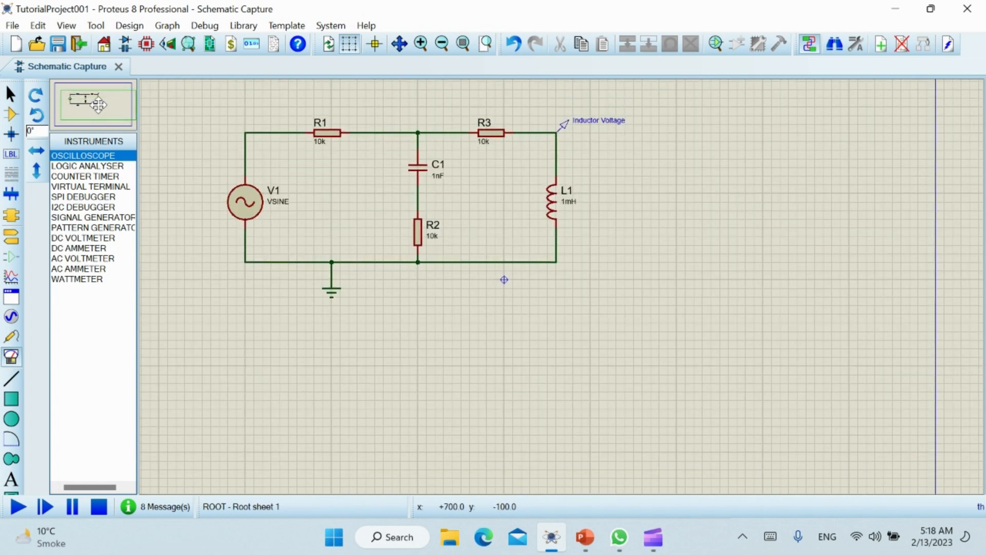
pyautogui.click(98, 101)
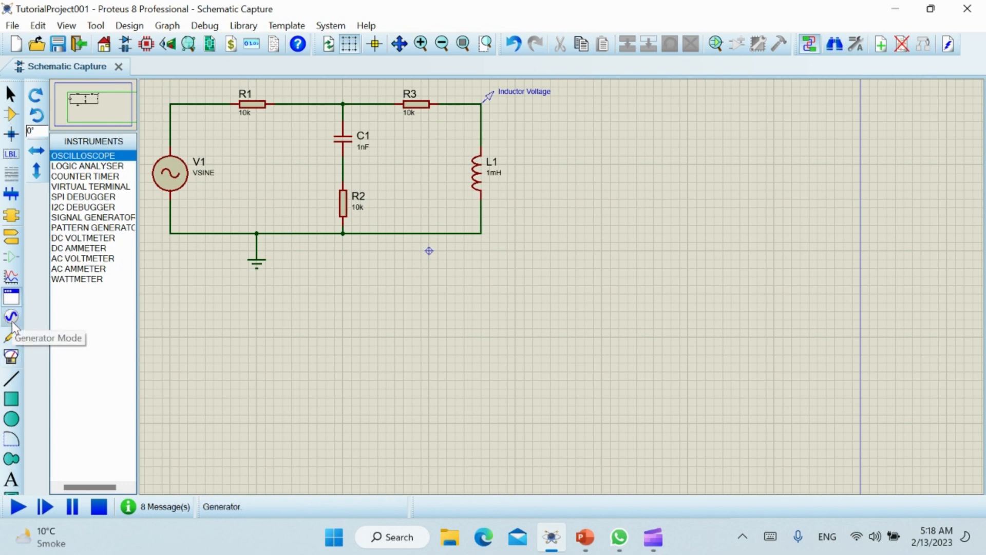
pyautogui.click(14, 277)
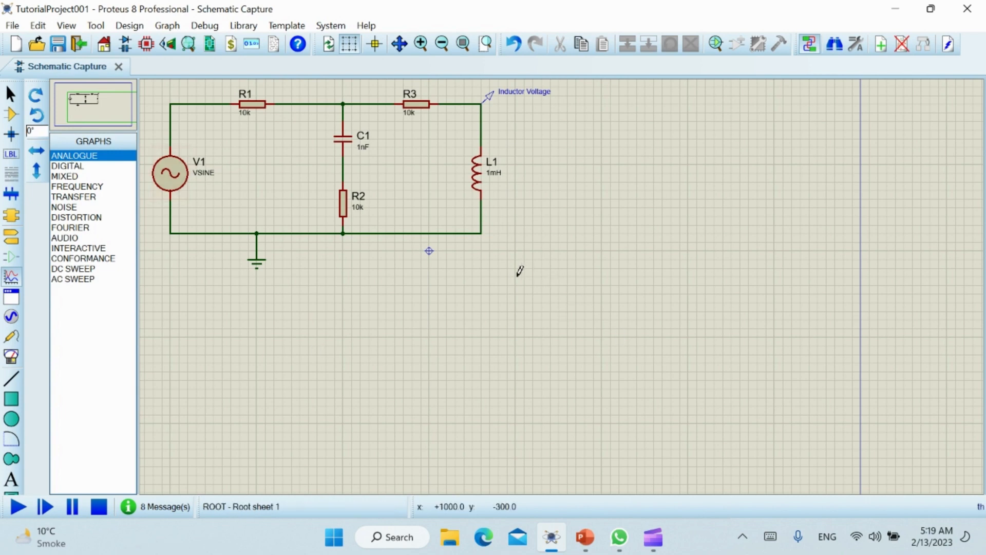
pyautogui.moveTo(516, 276); pyautogui.dragTo(386, 455)
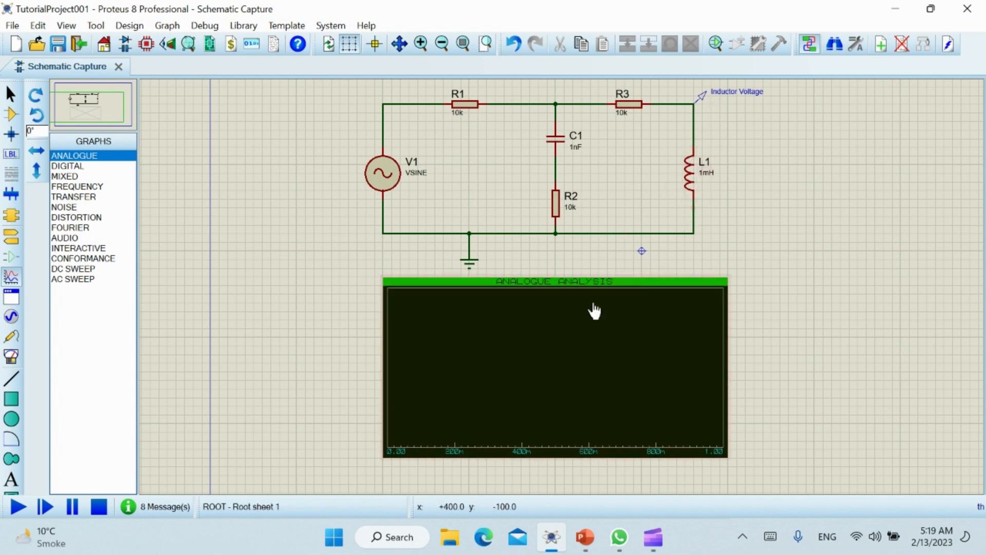
# Add an analog trace to the graph, using the Inductor Voltage probe as P1 on the left axis.
pyautogui.rightClick(552, 349)
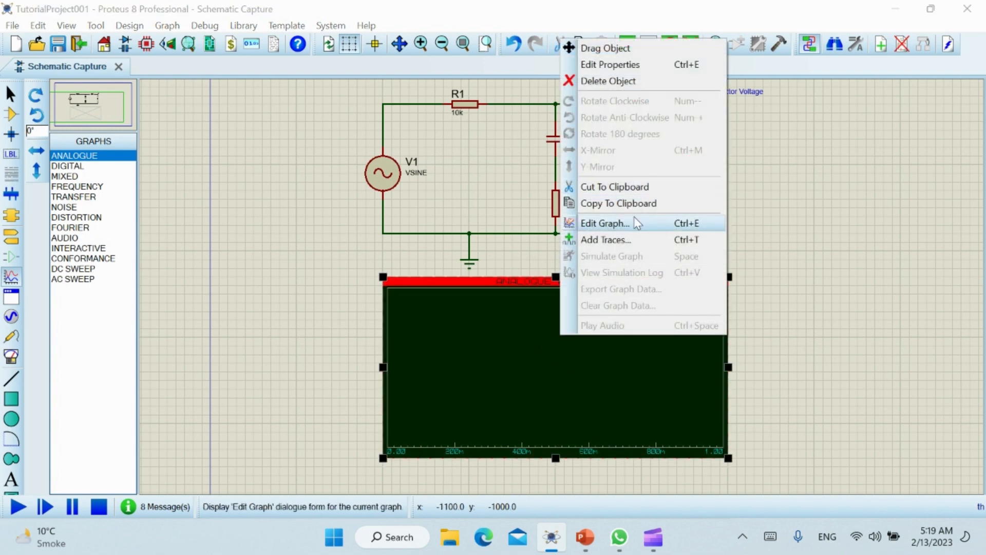
pyautogui.click(606, 241)
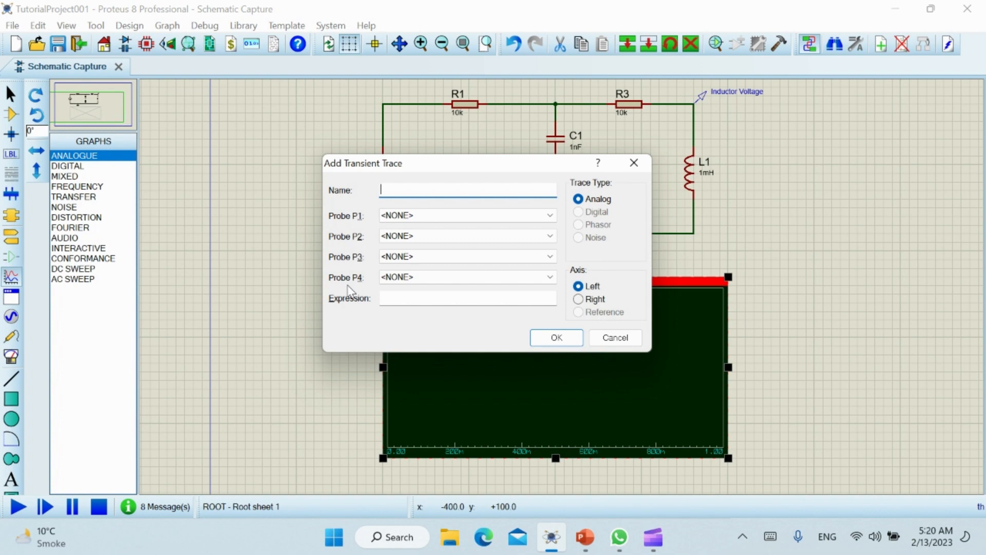
pyautogui.click(436, 222)
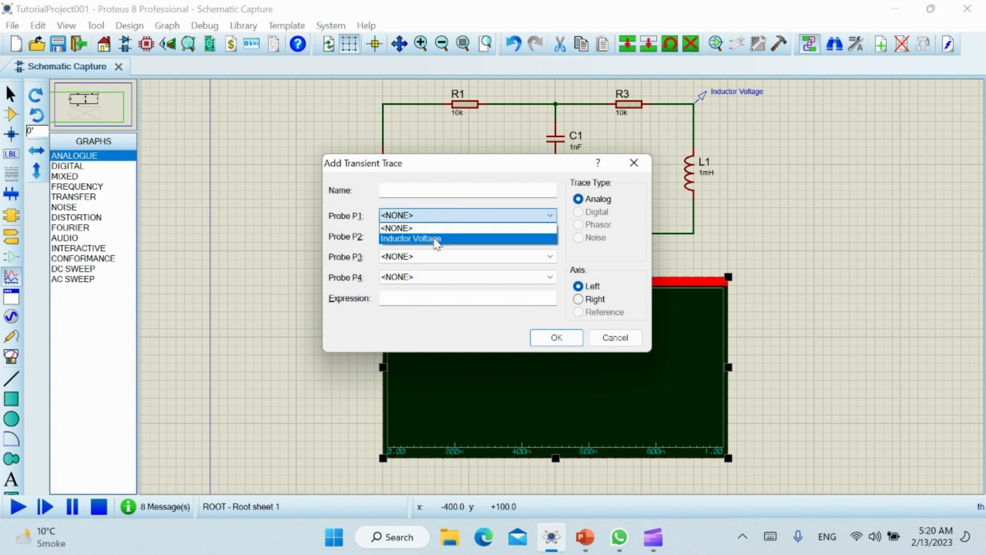
pyautogui.click(436, 240)
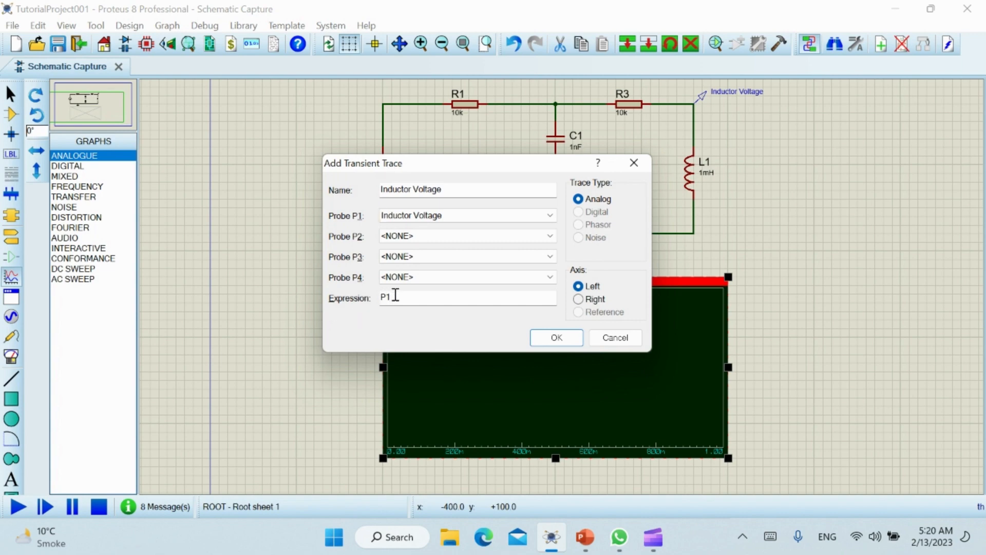
pyautogui.click(555, 338)
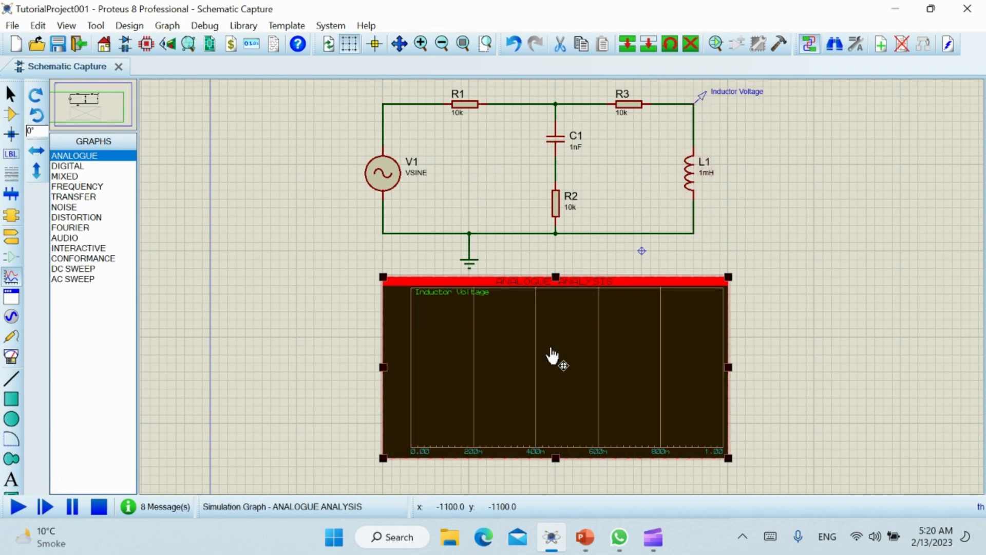
pyautogui.click(315, 314)
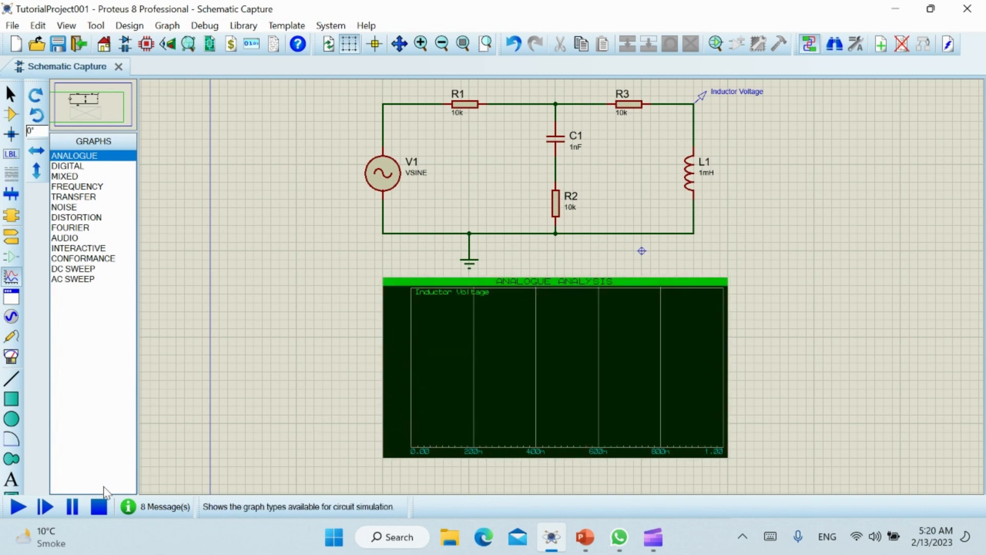
# Run the interactive simulation to check whether the analogue graph plots the trace, and stop it.
pyautogui.click(18, 506)
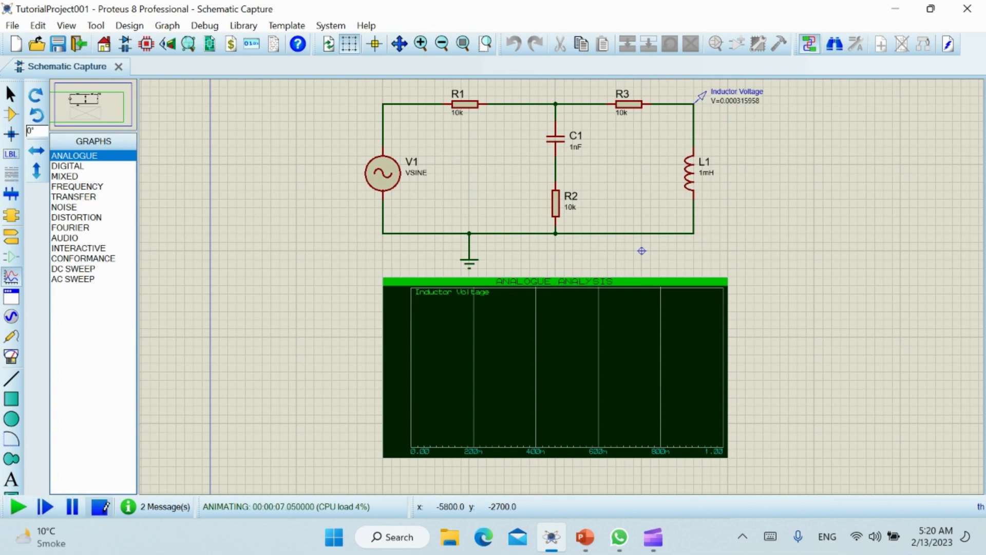
pyautogui.click(103, 511)
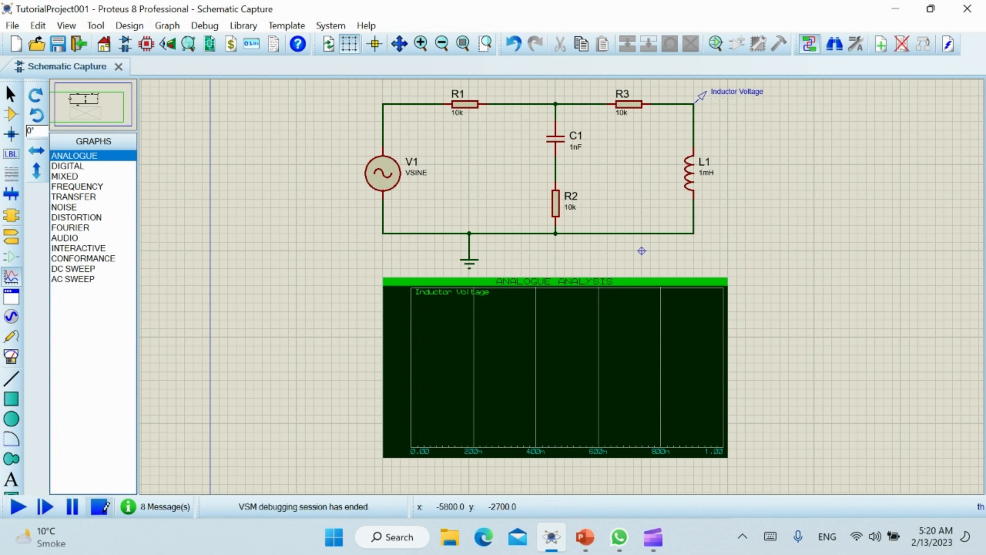
pyautogui.click(504, 379)
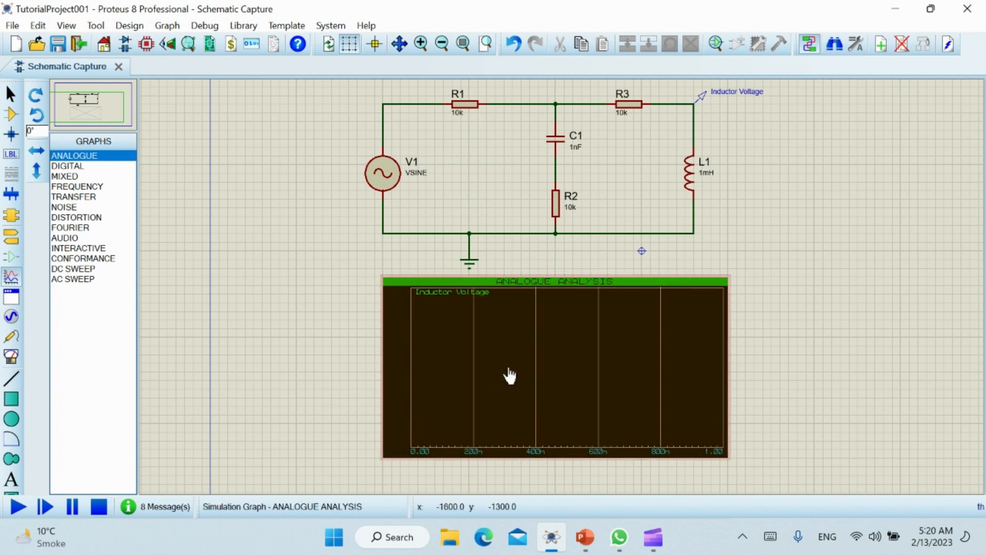
# Set the analogue graph's stop time to 50m.
pyautogui.rightClick(510, 362)
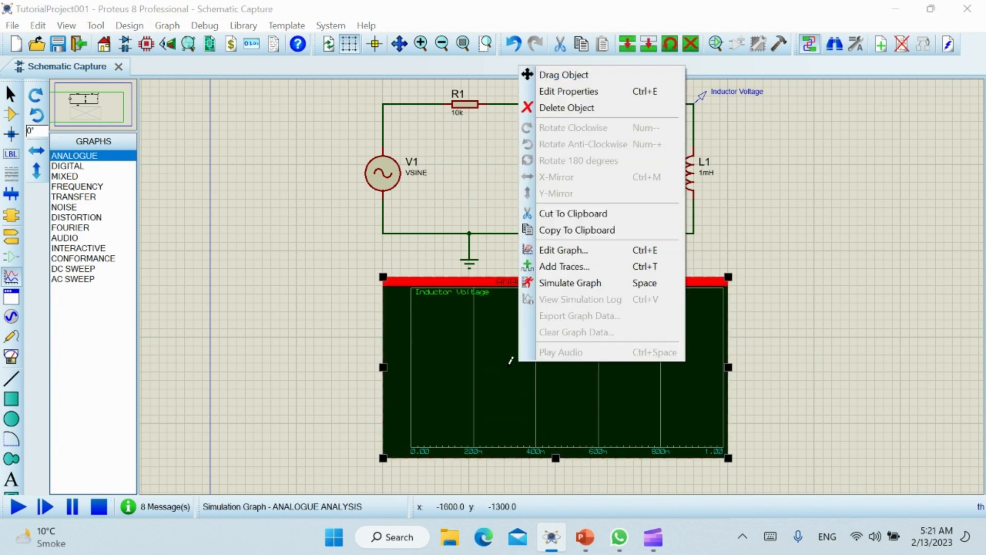
pyautogui.click(569, 252)
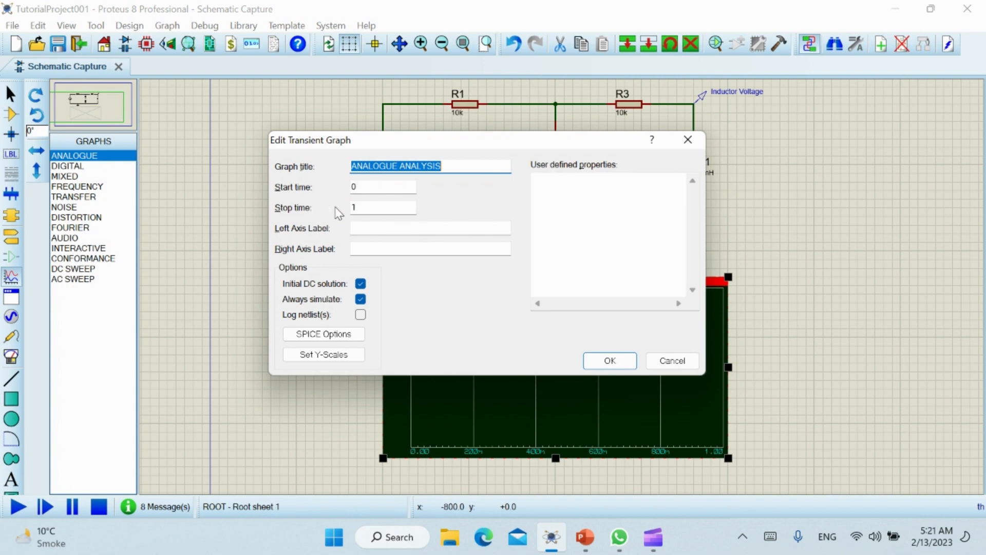
pyautogui.click(377, 207)
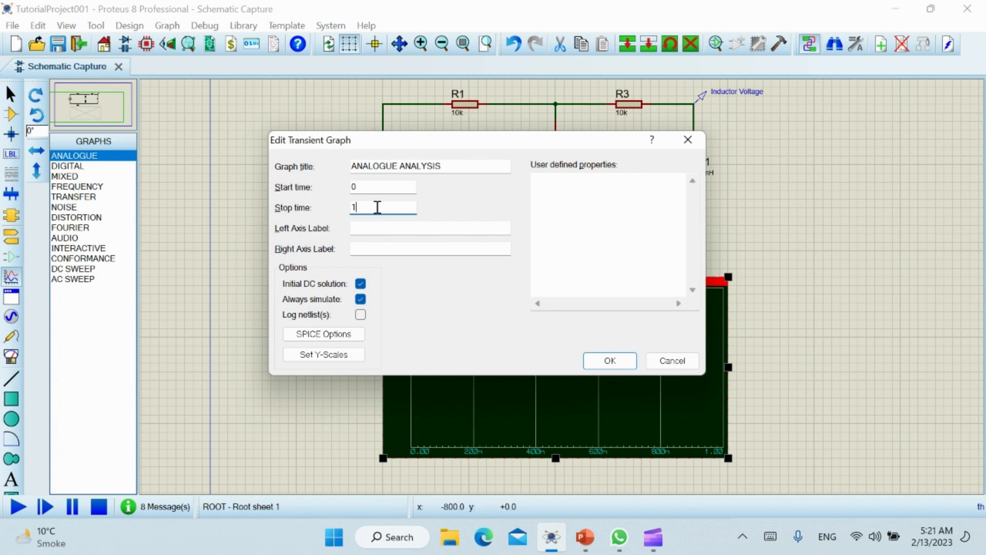
pyautogui.press('BackSpace')
pyautogui.write('50m')
pyautogui.click(605, 363)
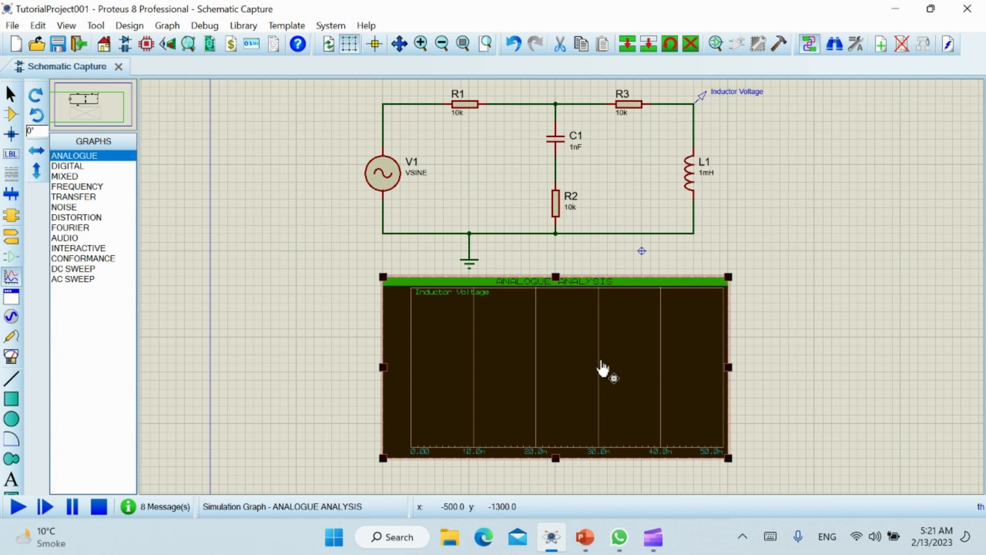
pyautogui.click(375, 246)
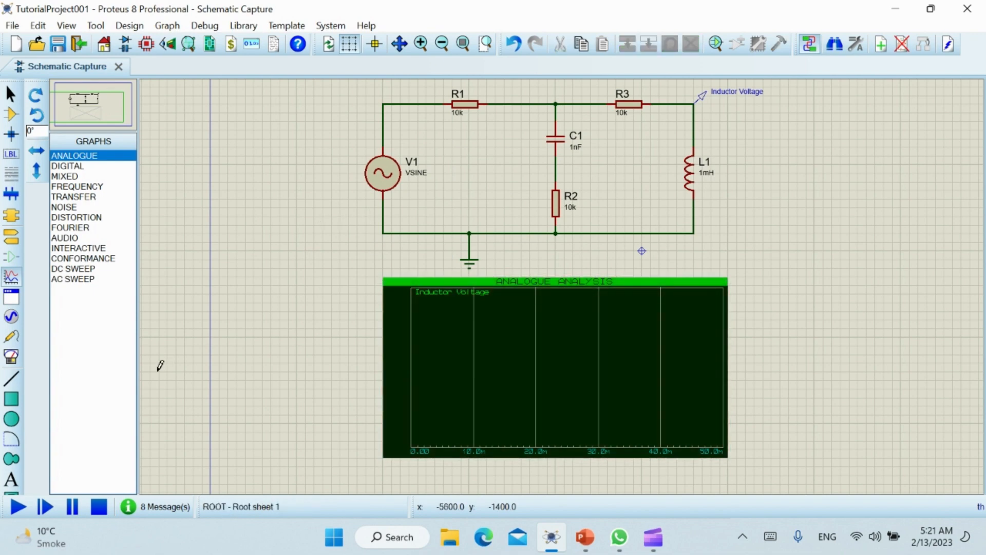
# Switch to selection mode and run the interactive simulation again with the shortened graph time range, stopping it after a few seconds.
pyautogui.click(15, 97)
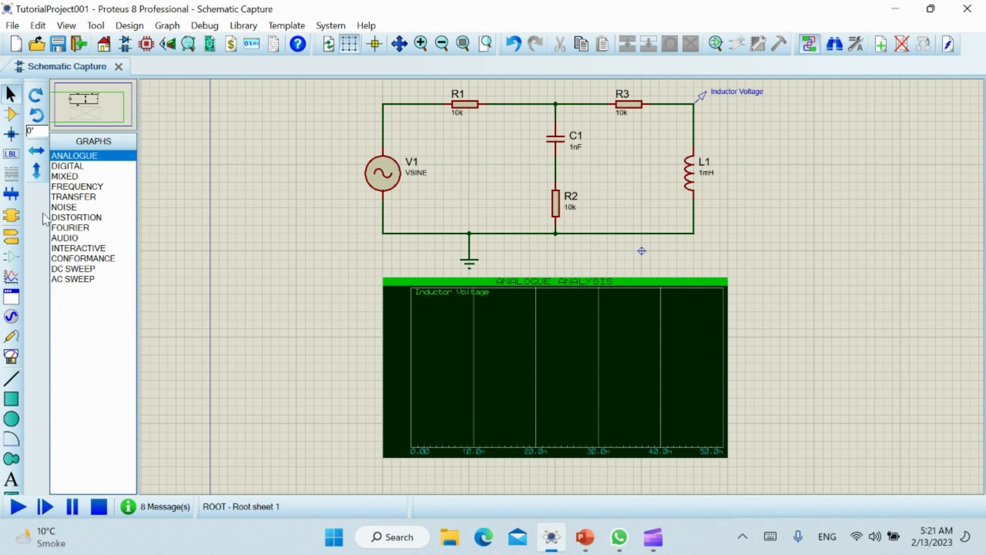
pyautogui.click(18, 507)
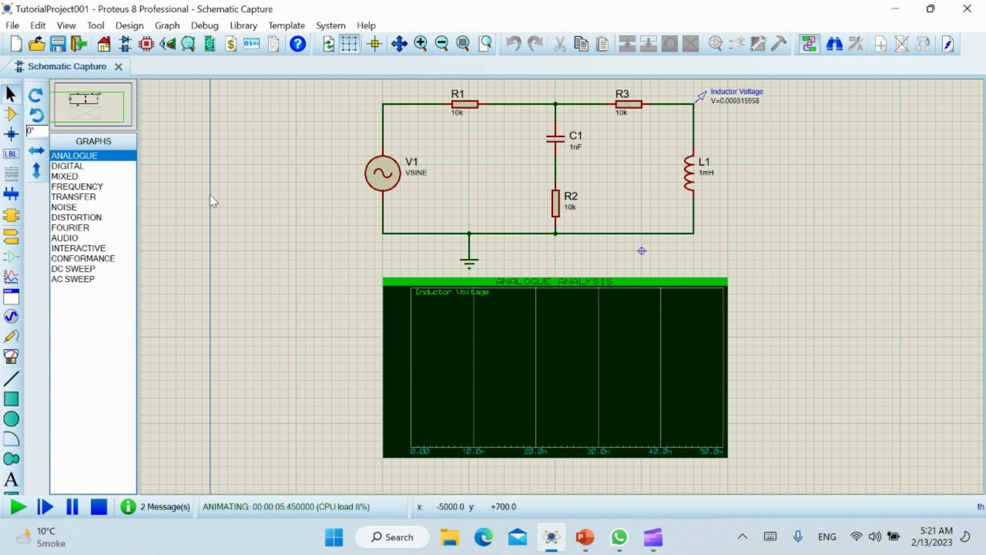
pyautogui.click(99, 507)
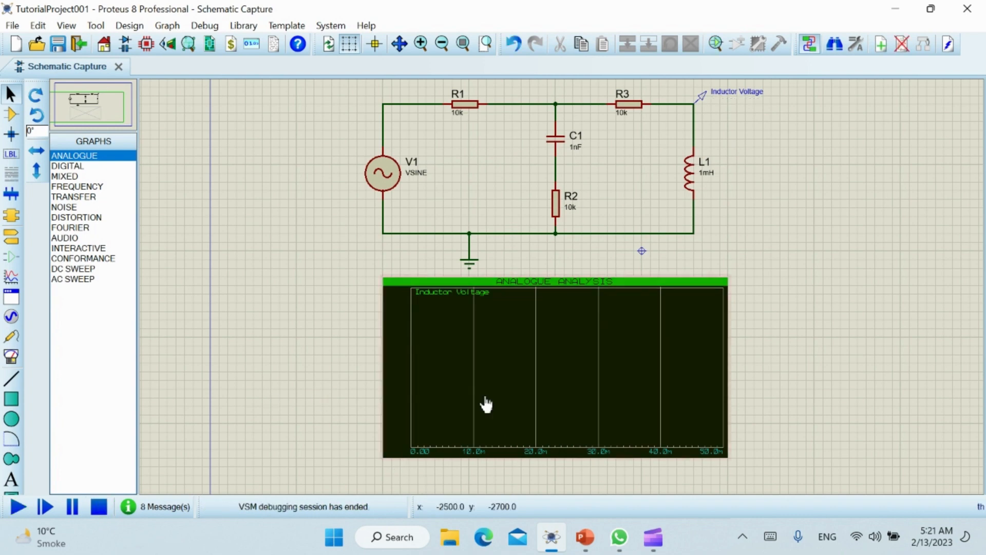
# Simulate the analogue graph to plot the Inductor Voltage trace, and deselect the graph.
pyautogui.rightClick(517, 373)
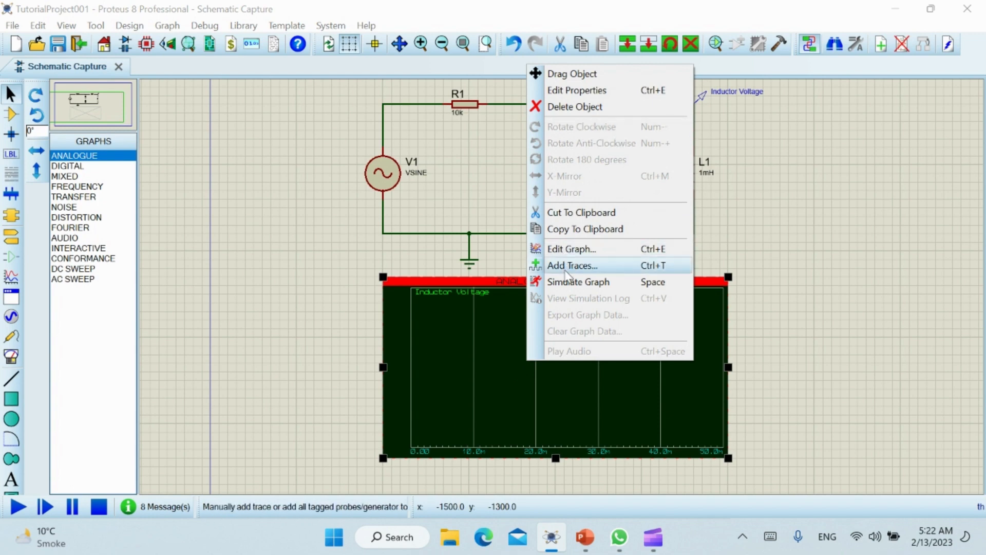
pyautogui.click(279, 251)
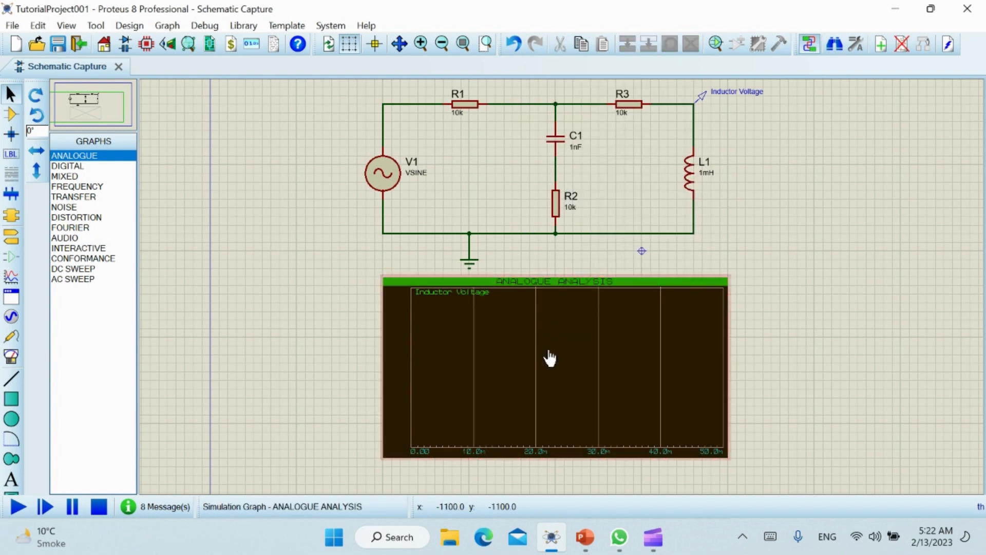
pyautogui.rightClick(498, 362)
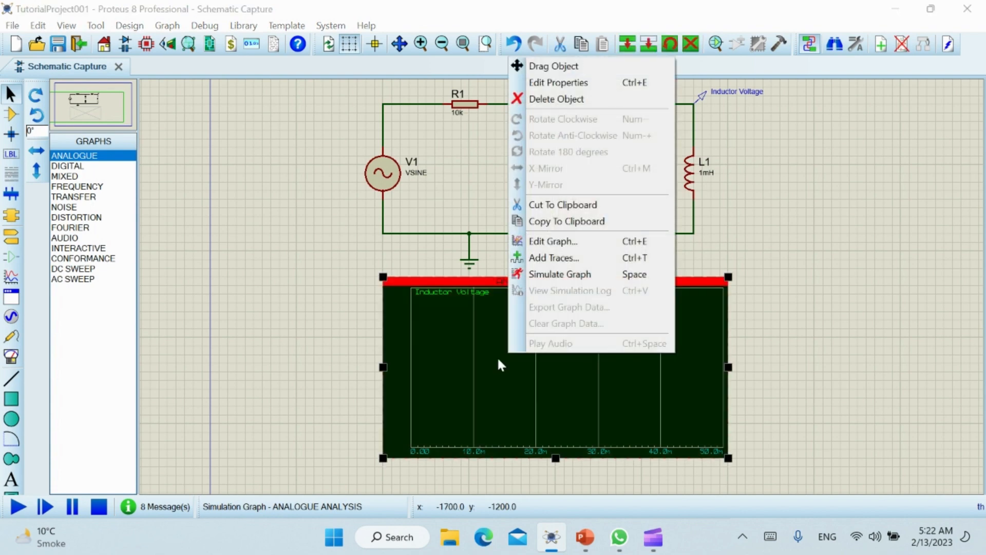
pyautogui.click(559, 275)
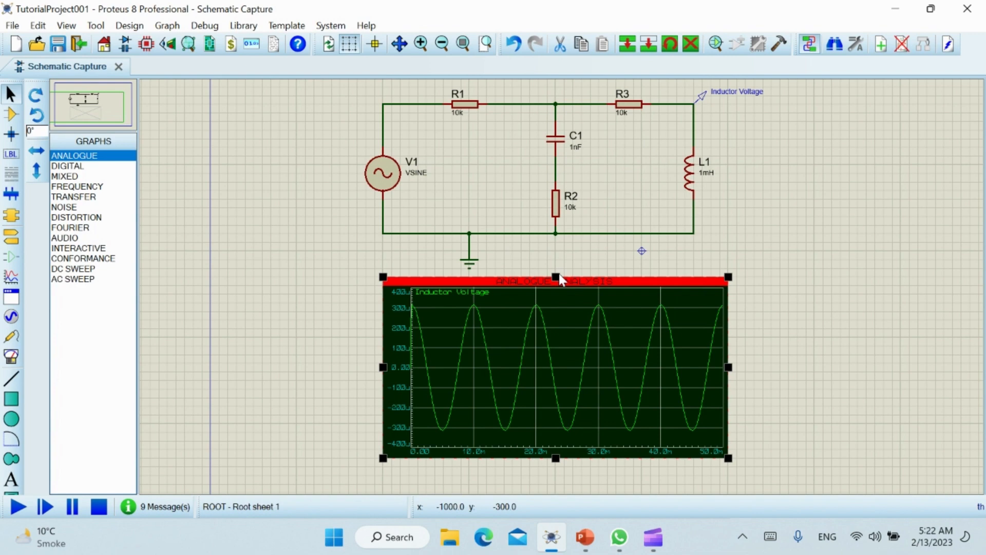
pyautogui.click(260, 306)
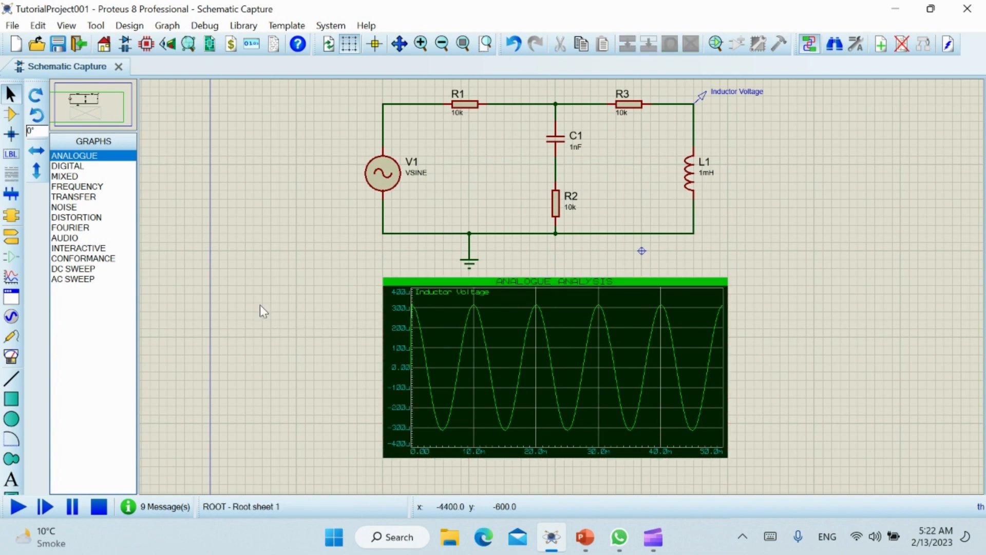